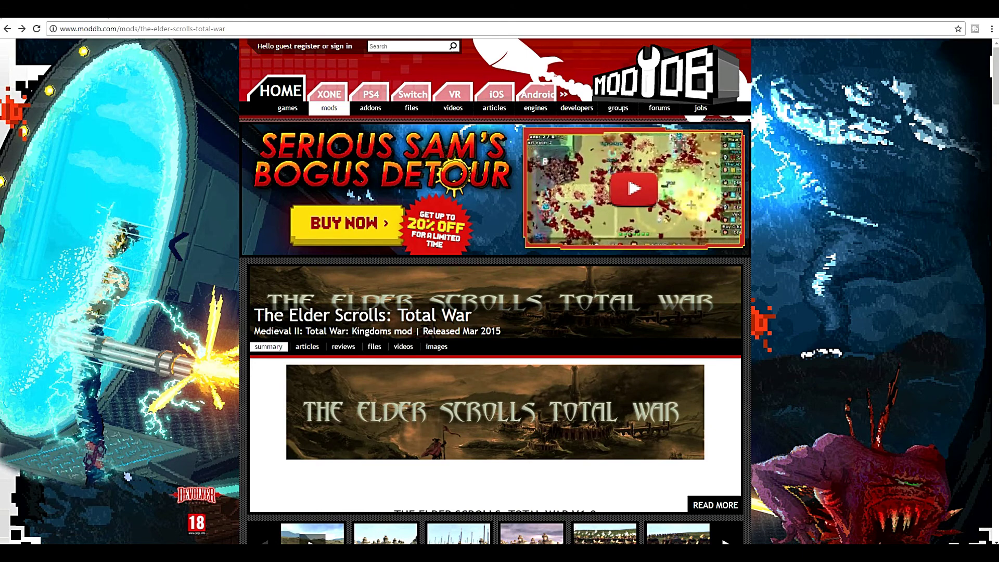
Step: Go to the moddb.com home page, search for "elder" and open The Elder Scrolls: Total War mod
{"action": "left_click_drag", "start_coordinate": [120, 29], "coordinate": [223, 29]}
{"action": "key", "text": "BackSpace"}
{"action": "key", "text": "Return"}
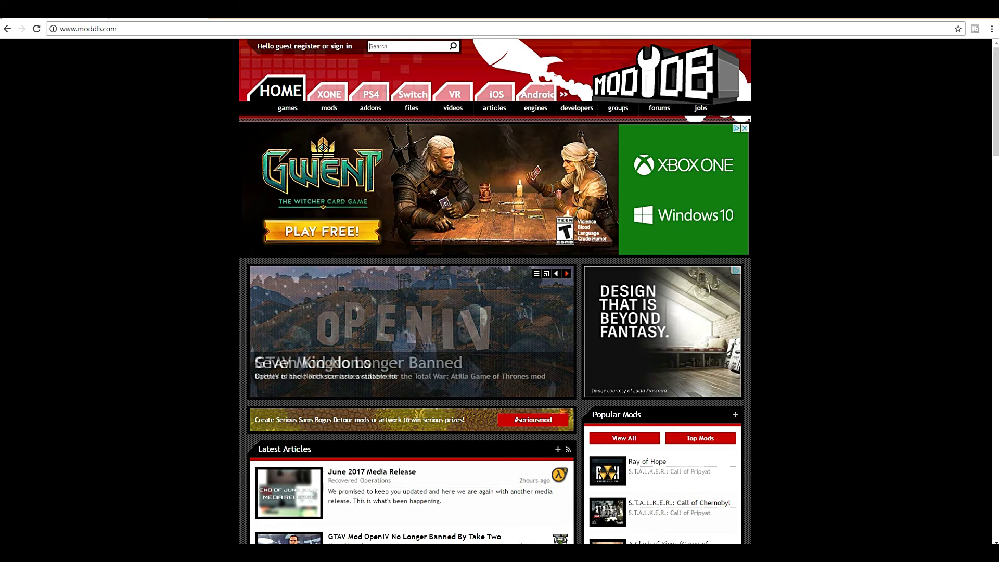
{"action": "type", "text": "elder"}
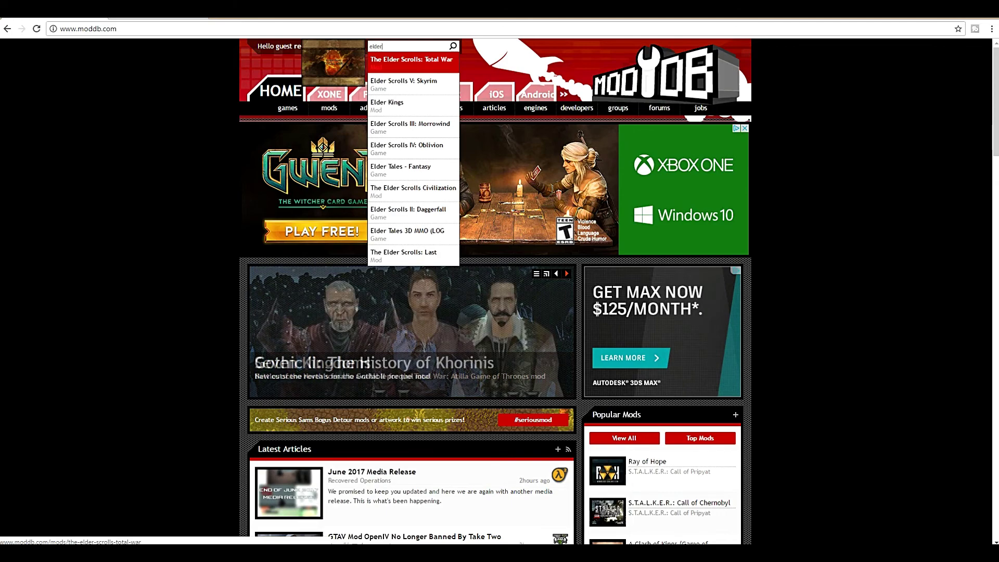
{"action": "left_click", "coordinate": [411, 60]}
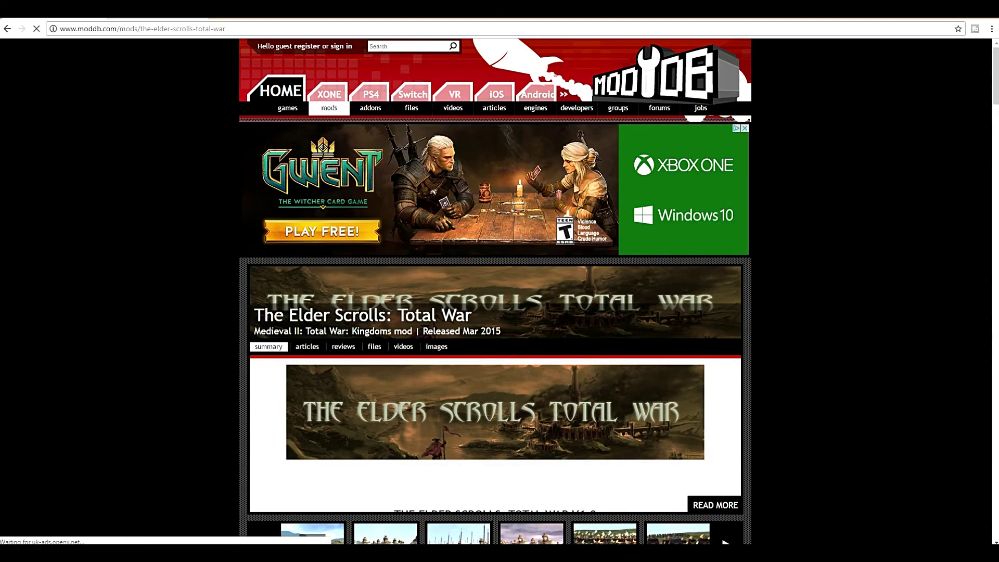
Step: Open the TES TW V1.0 - Full entry from the Files section of the mod page
{"action": "scroll", "coordinate": [407, 219], "scroll_direction": "down", "scroll_amount": 9}
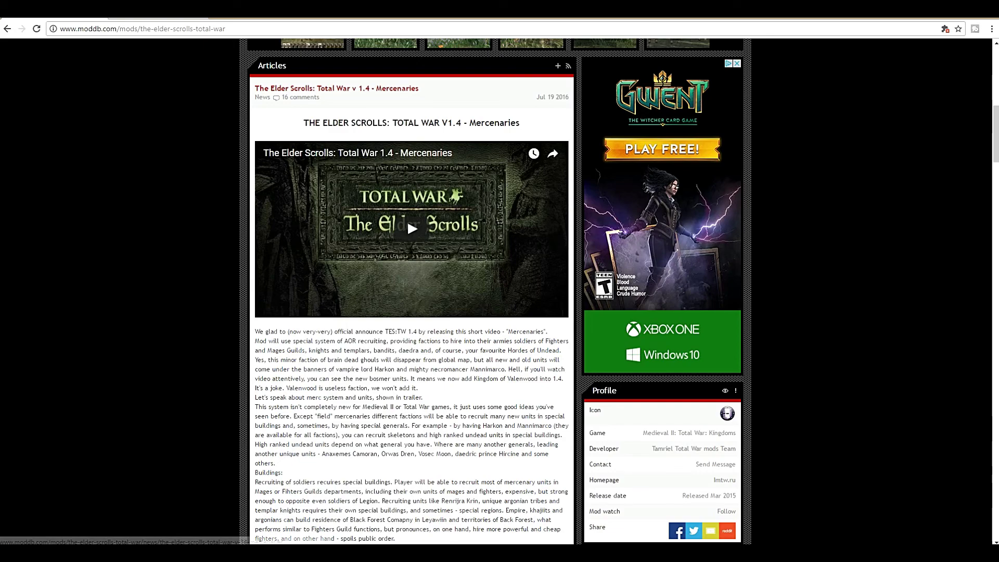
{"action": "scroll", "coordinate": [407, 220], "scroll_direction": "down", "scroll_amount": 7}
{"action": "scroll", "coordinate": [411, 291], "scroll_direction": "down", "scroll_amount": 20}
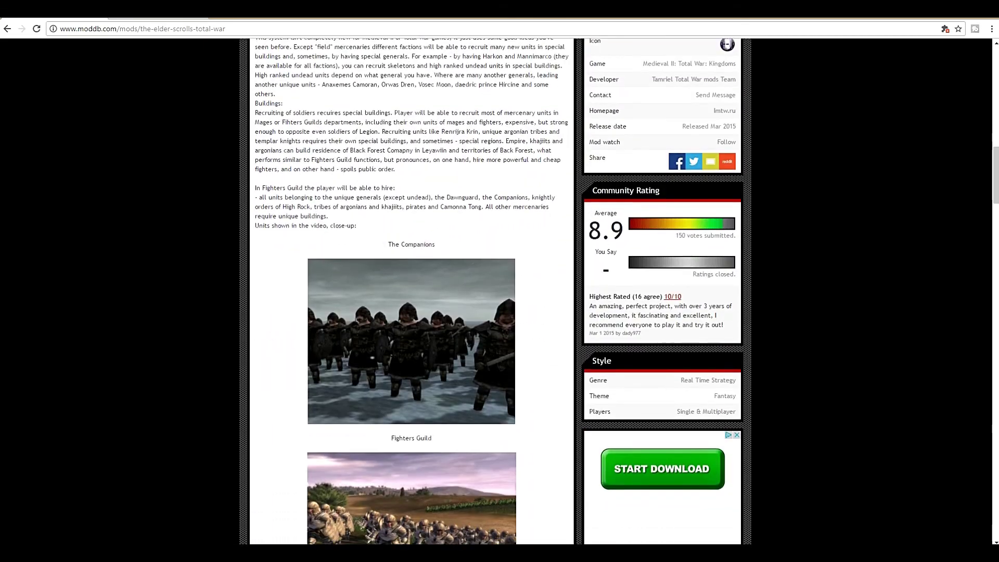
{"action": "scroll", "coordinate": [411, 291], "scroll_direction": "down", "scroll_amount": 20}
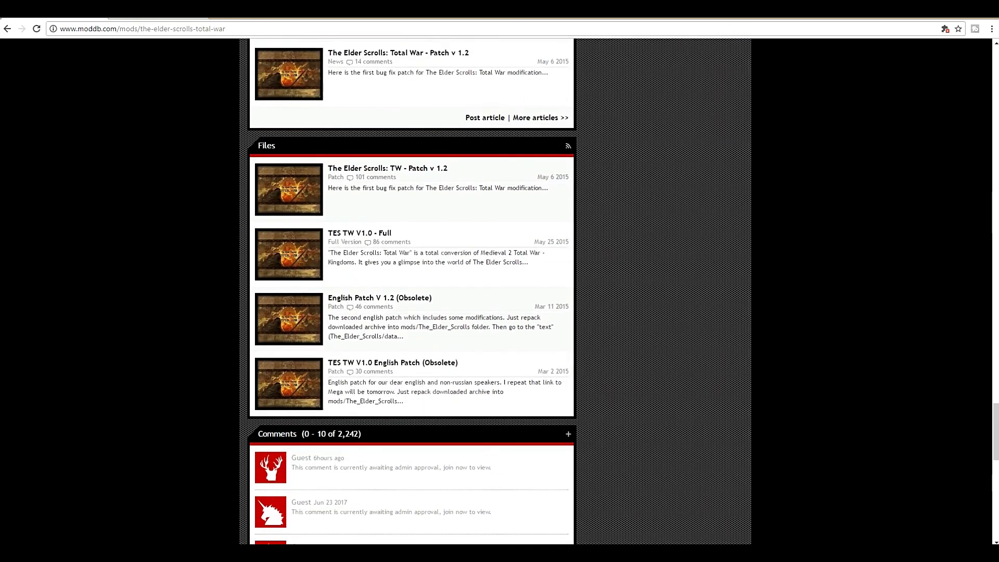
{"action": "scroll", "coordinate": [411, 208], "scroll_direction": "down", "scroll_amount": 1}
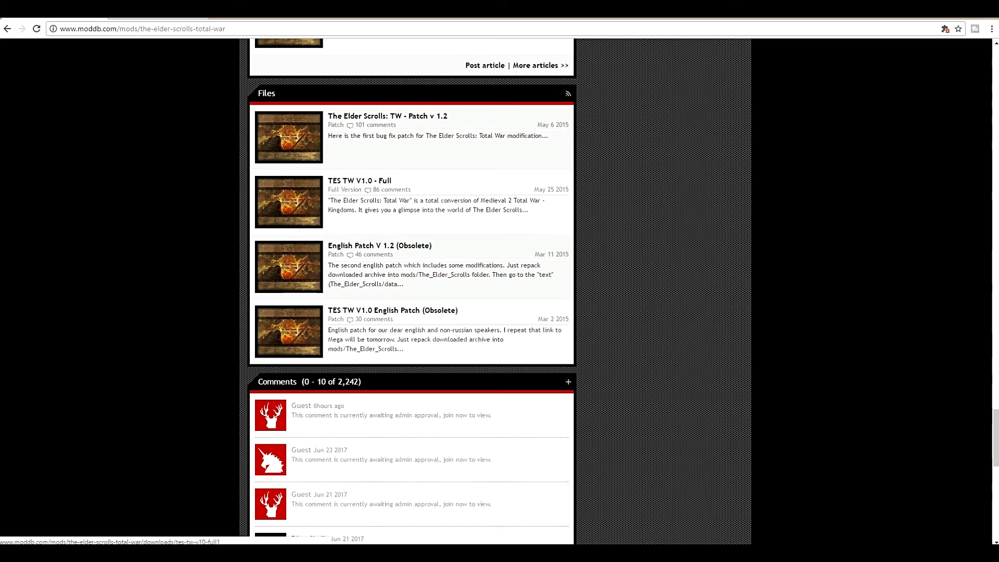
{"action": "left_click", "coordinate": [359, 181]}
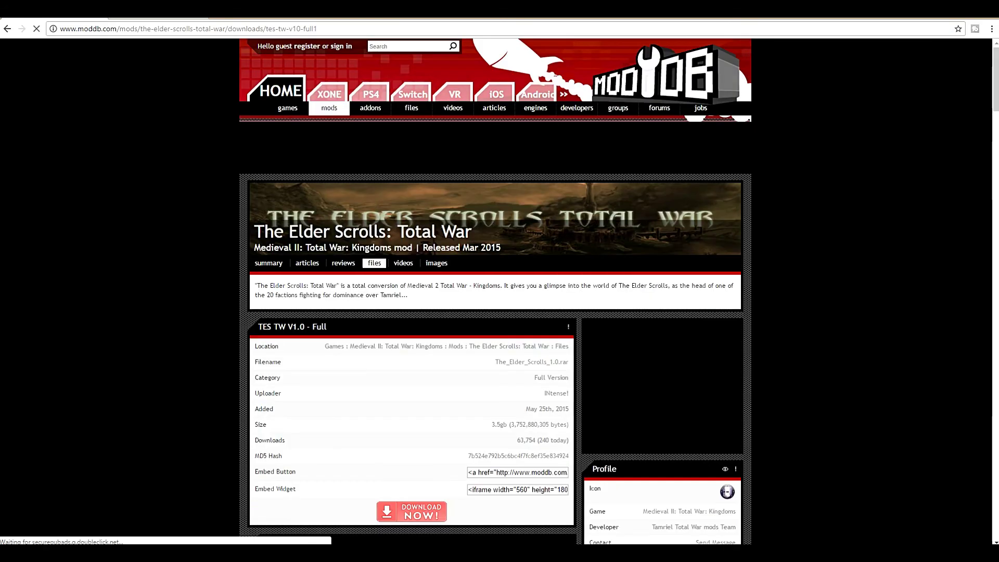
Step: Check the full version's file size and start downloading The_Elder_Scrolls_1.0.rar
{"action": "scroll", "coordinate": [495, 292], "scroll_direction": "down", "scroll_amount": 3}
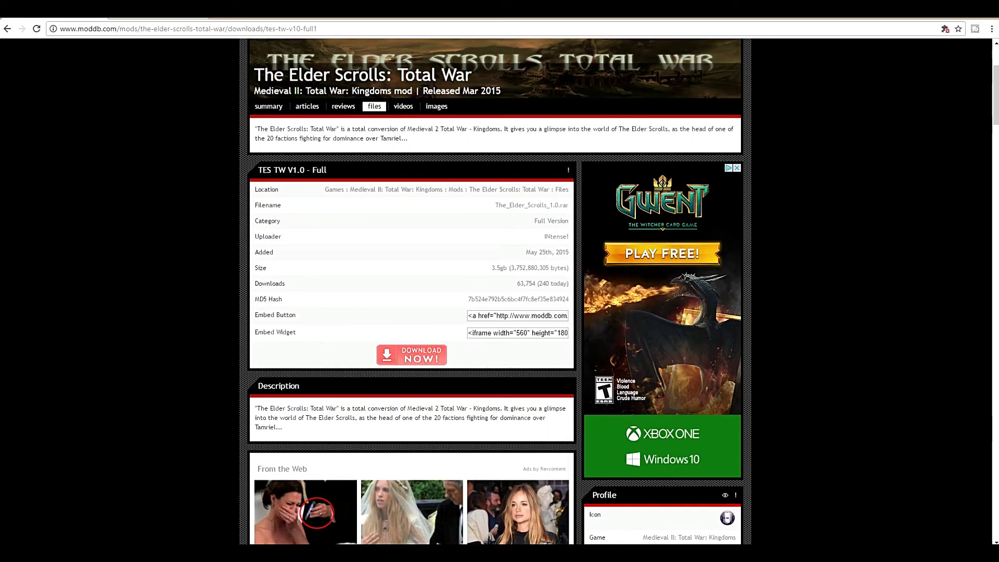
{"action": "left_click_drag", "start_coordinate": [491, 268], "coordinate": [504, 268]}
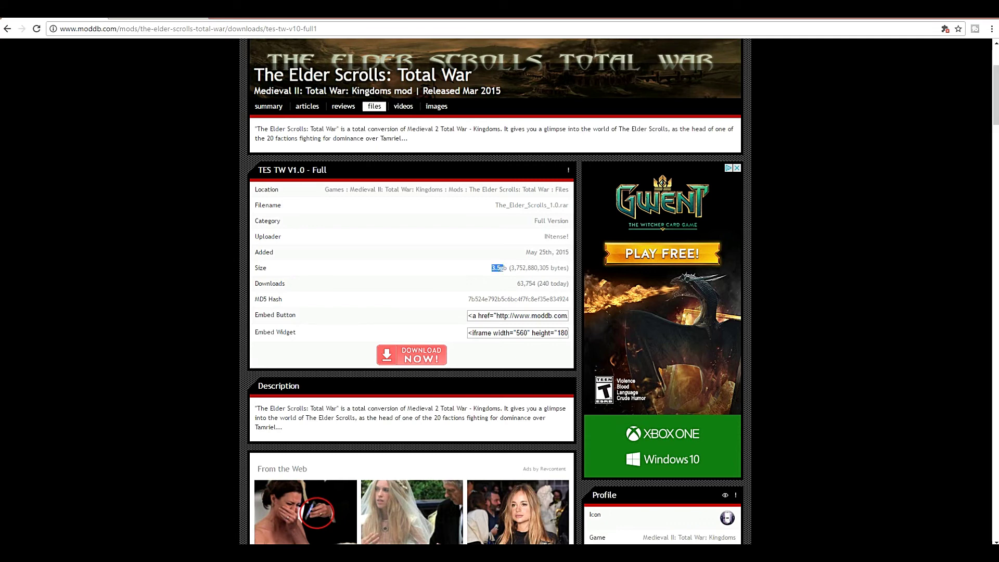
{"action": "left_click_drag", "start_coordinate": [503, 268], "coordinate": [507, 268]}
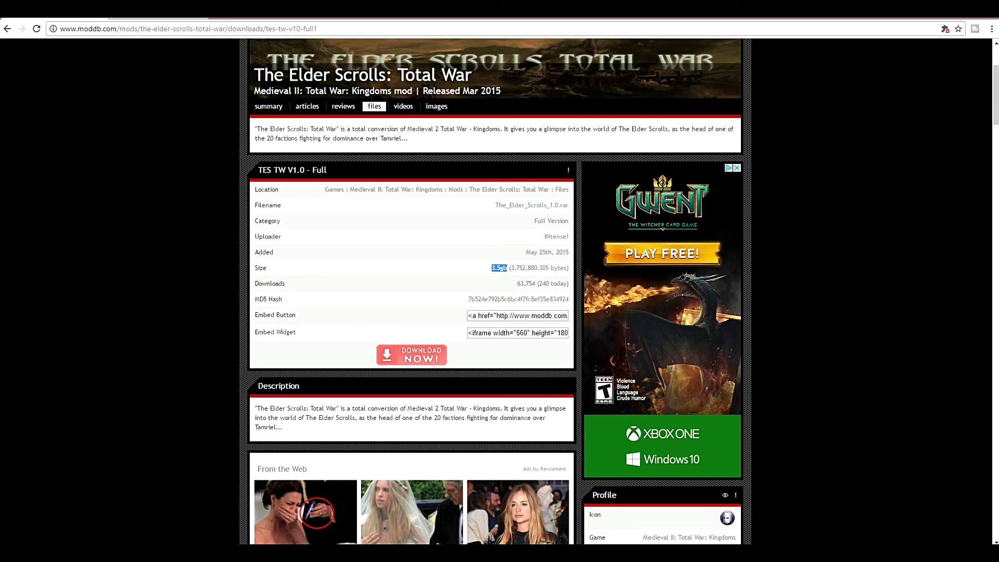
{"action": "left_click", "coordinate": [411, 354]}
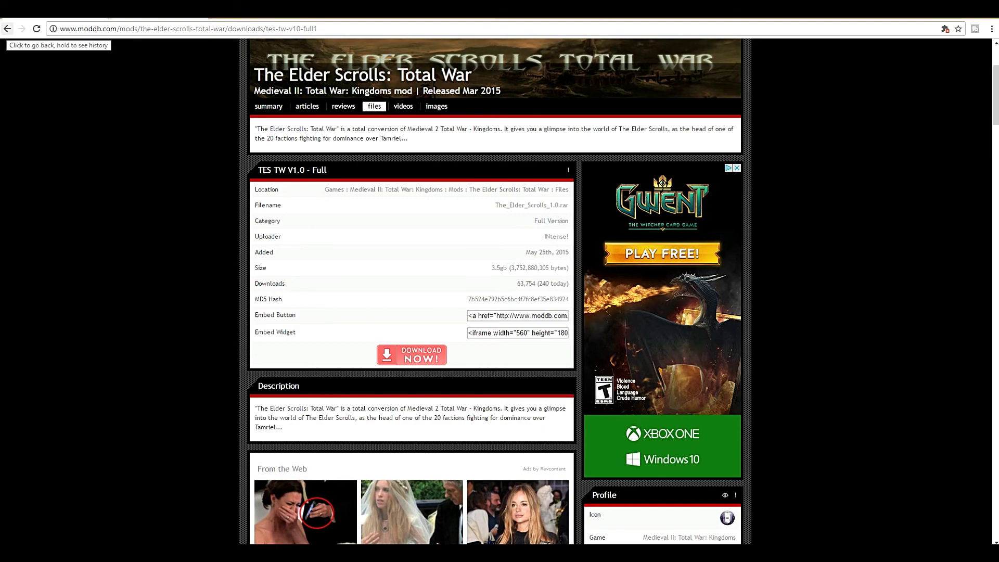
Step: Return to the mod page and open The Elder Scrolls: TW - Patch v 1.2 file entry
{"action": "left_click", "coordinate": [8, 29]}
{"action": "scroll", "coordinate": [412, 291], "scroll_direction": "up", "scroll_amount": 2}
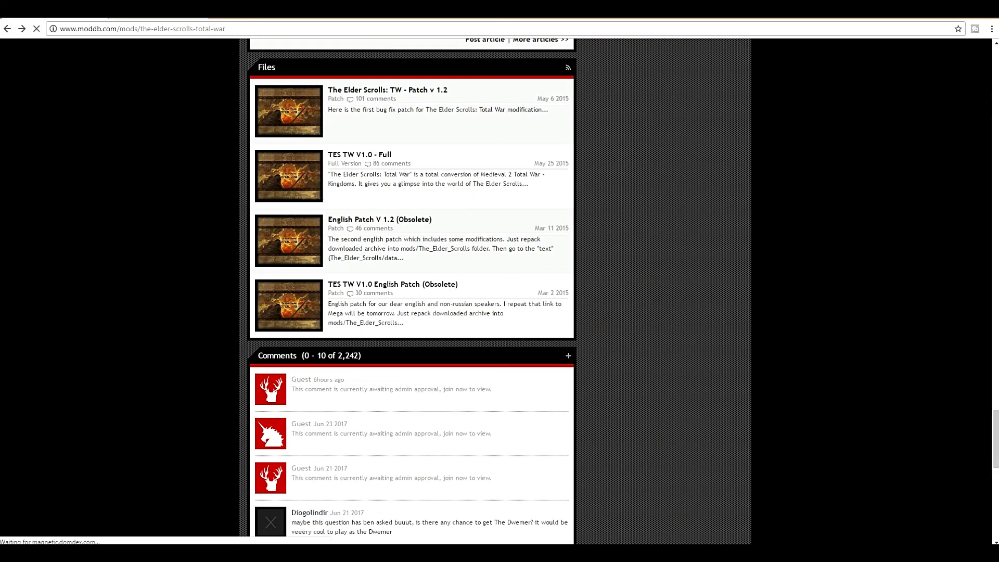
{"action": "left_click", "coordinate": [388, 90]}
{"action": "scroll", "coordinate": [500, 291], "scroll_direction": "down", "scroll_amount": 5}
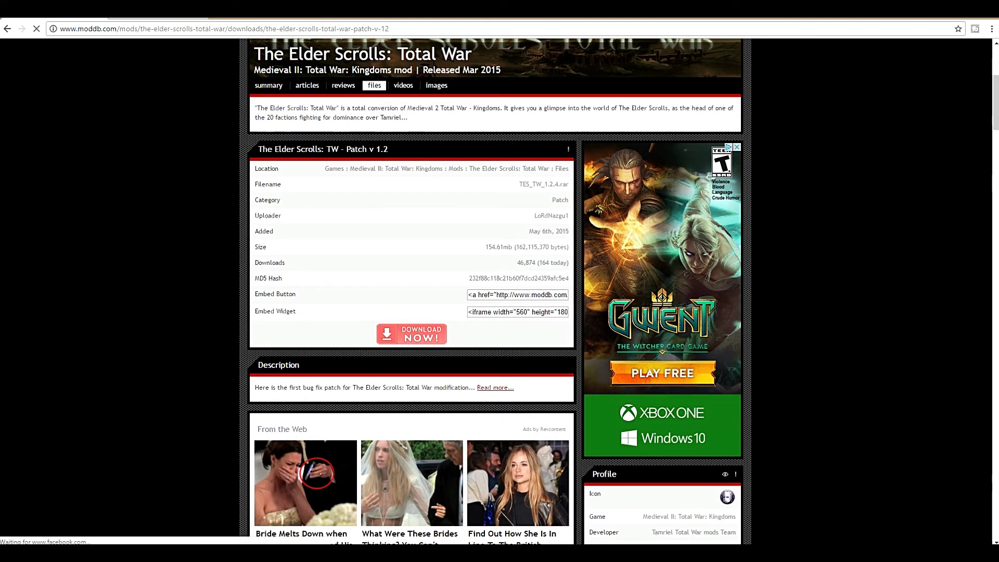
Step: Check the patch's file size, start downloading TES_TW_1.2.4.rar and dismiss the download popup
{"action": "left_click_drag", "start_coordinate": [486, 246], "coordinate": [512, 247]}
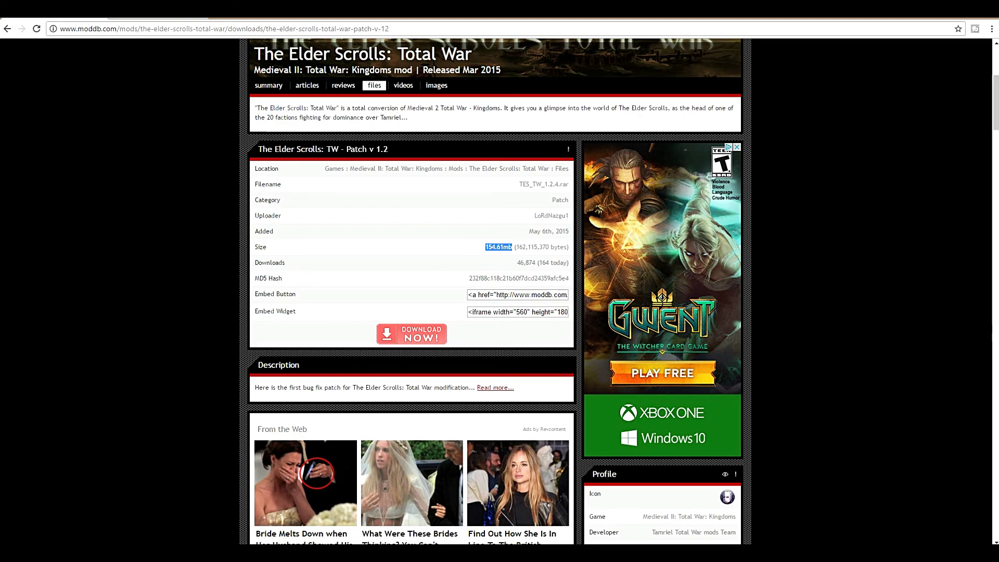
{"action": "left_click", "coordinate": [421, 334]}
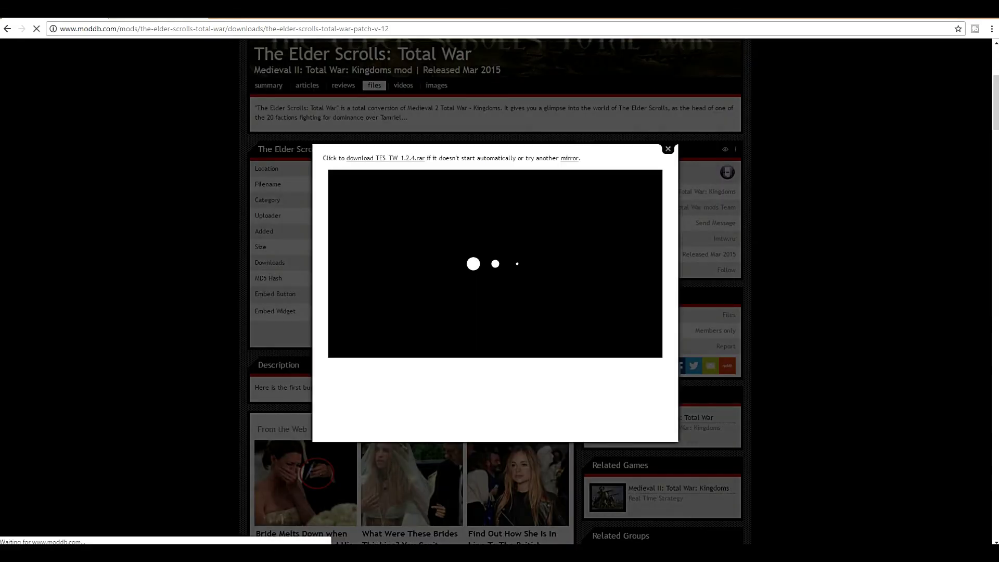
{"action": "left_click", "coordinate": [668, 148]}
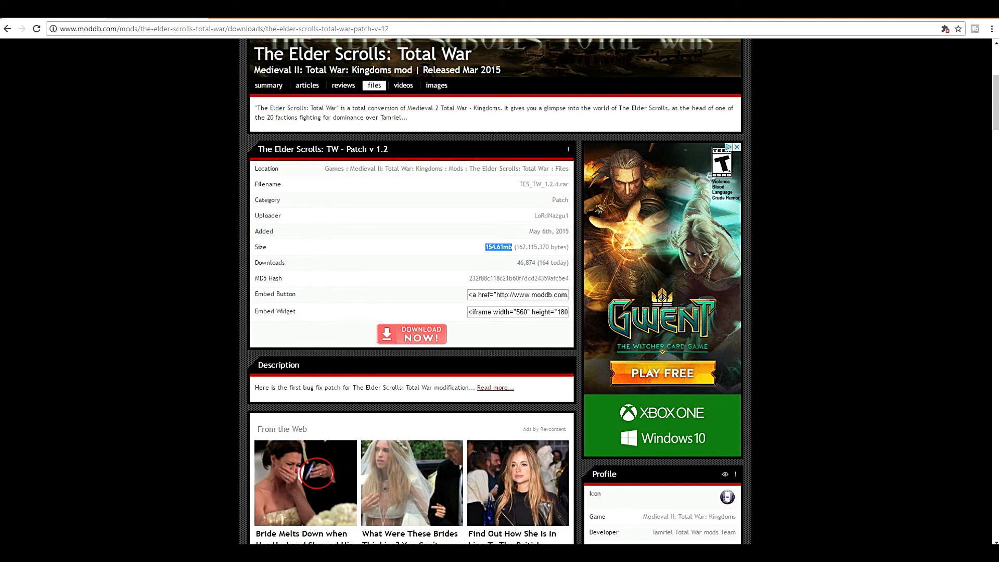
{"action": "scroll", "coordinate": [495, 291], "scroll_direction": "up", "scroll_amount": 5}
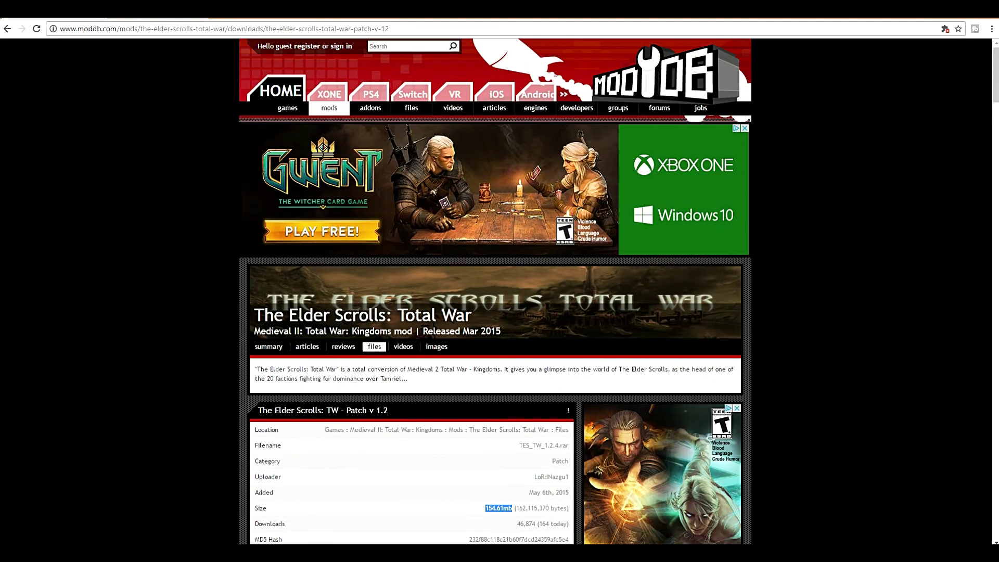
Step: Close all browser windows and open the Downloads folder in File Explorer
{"action": "right_click", "coordinate": [72, 552]}
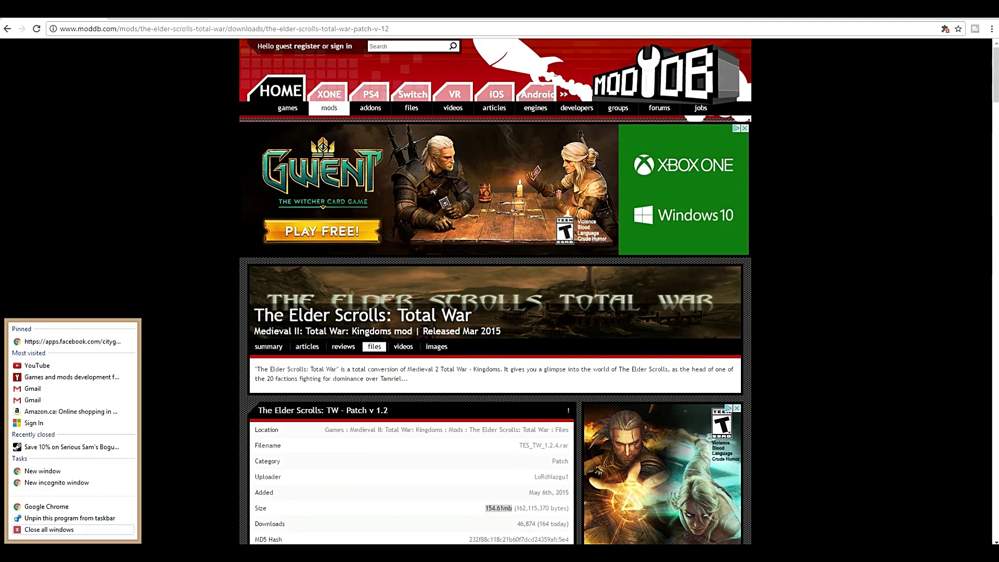
{"action": "left_click", "coordinate": [50, 529]}
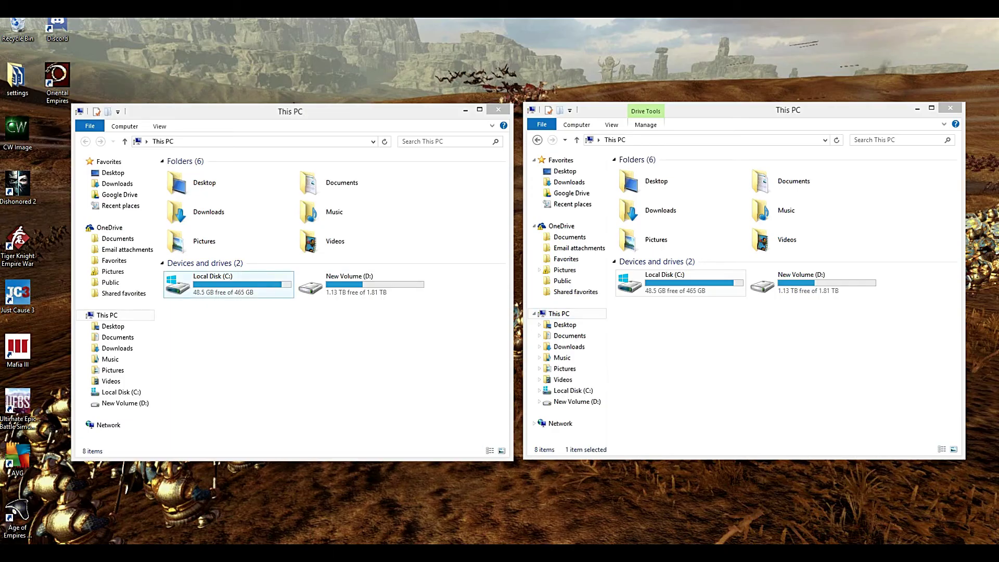
{"action": "left_click", "coordinate": [229, 212]}
{"action": "double_click", "coordinate": [228, 212]}
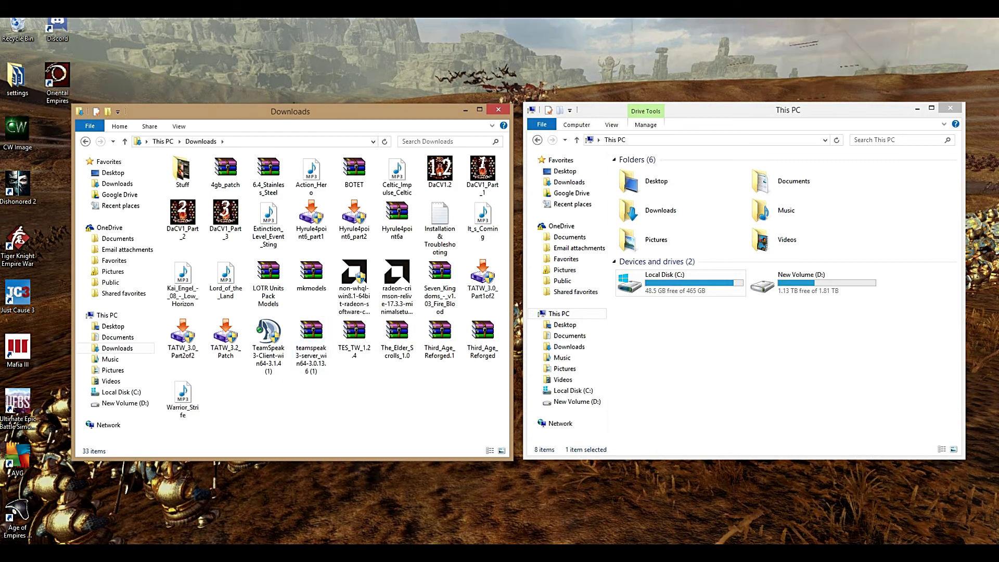
Step: Locate the downloaded The_Elder_Scrolls_1.0 and TES_TW_1.2.4 archives in the Downloads folder
{"action": "left_click", "coordinate": [396, 339]}
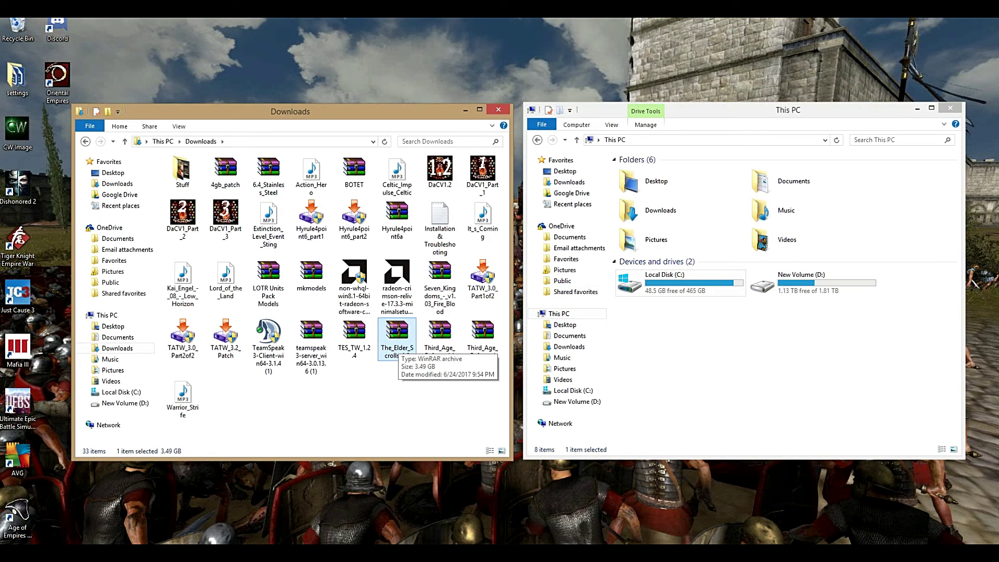
{"action": "right_click", "coordinate": [397, 343]}
{"action": "key", "text": "ctrl+space"}
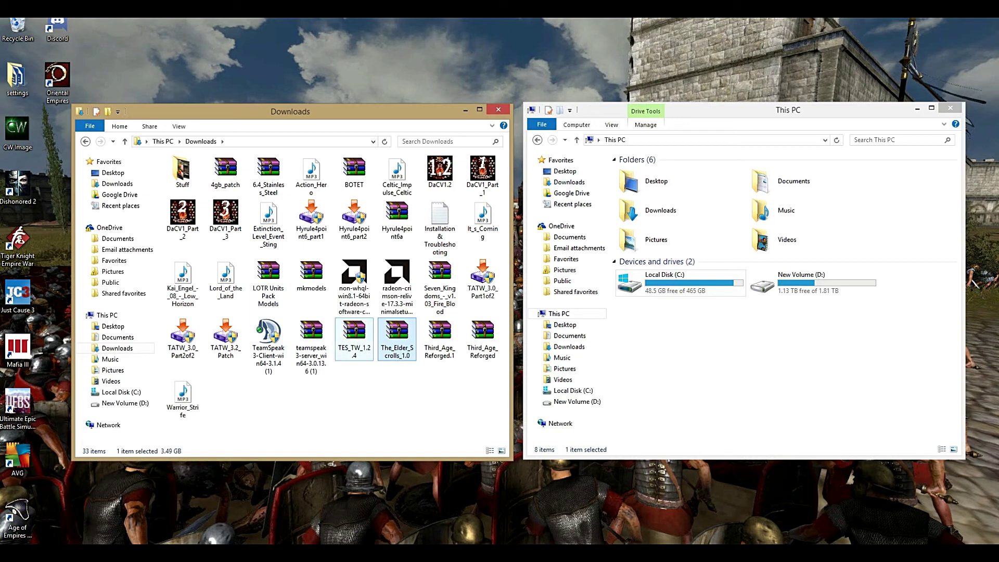
{"action": "left_click", "coordinate": [353, 338]}
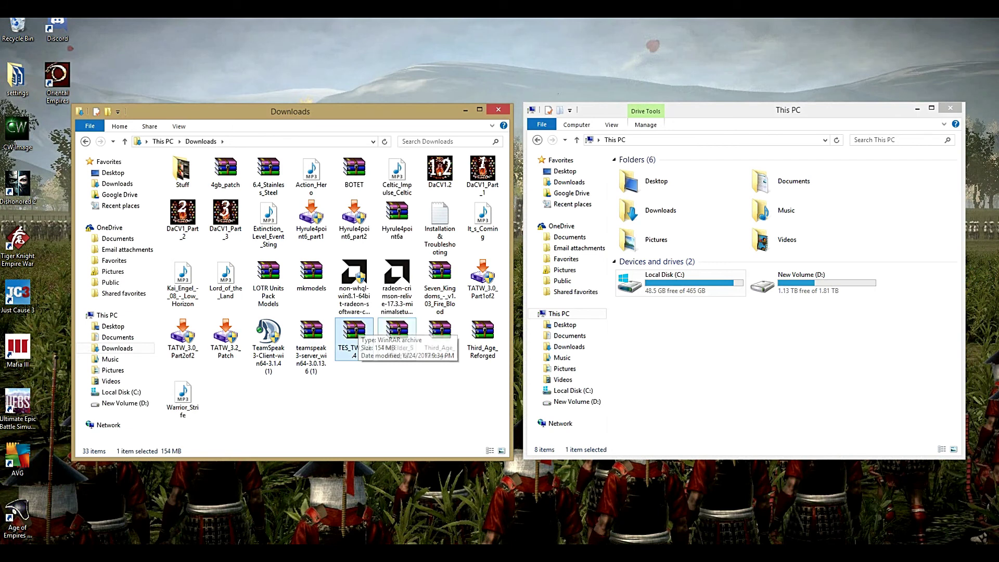
{"action": "left_click", "coordinate": [396, 338]}
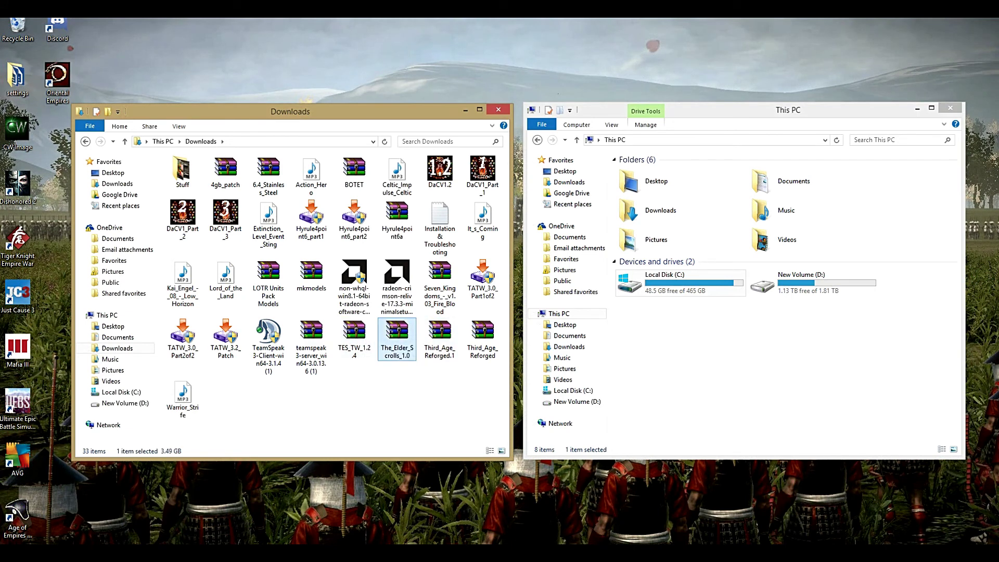
Step: Open The_Elder_Scrolls_1.0 in WinRAR, inspect the contents of its The_Elder_Scrolls folder and return to the archive's top level
{"action": "double_click", "coordinate": [397, 339]}
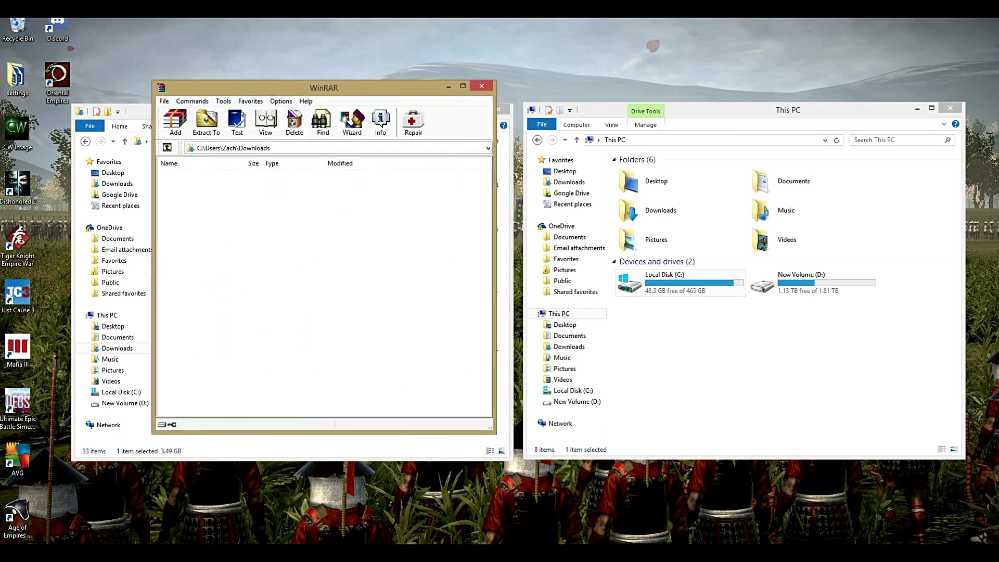
{"action": "left_click", "coordinate": [683, 110]}
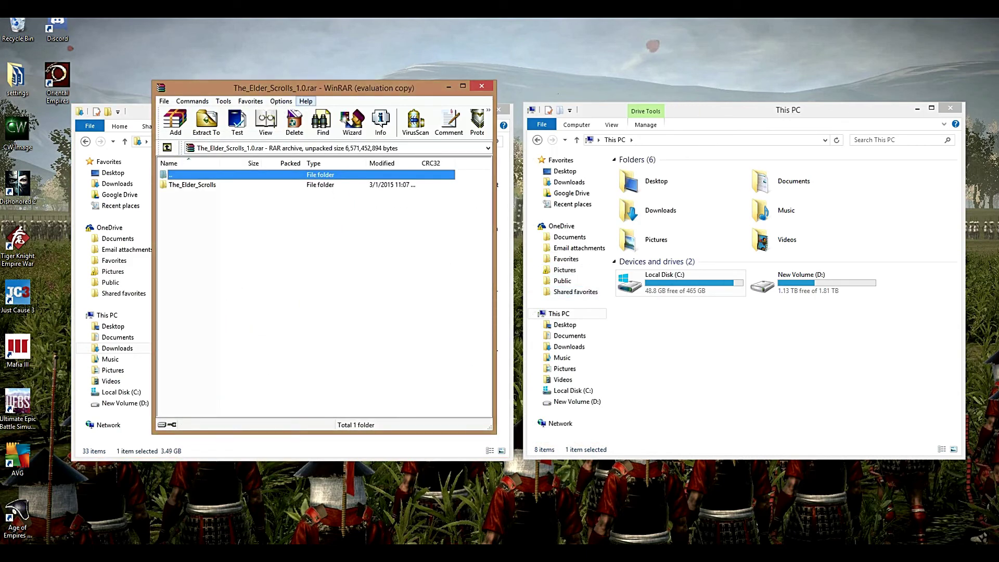
{"action": "key", "text": "Down"}
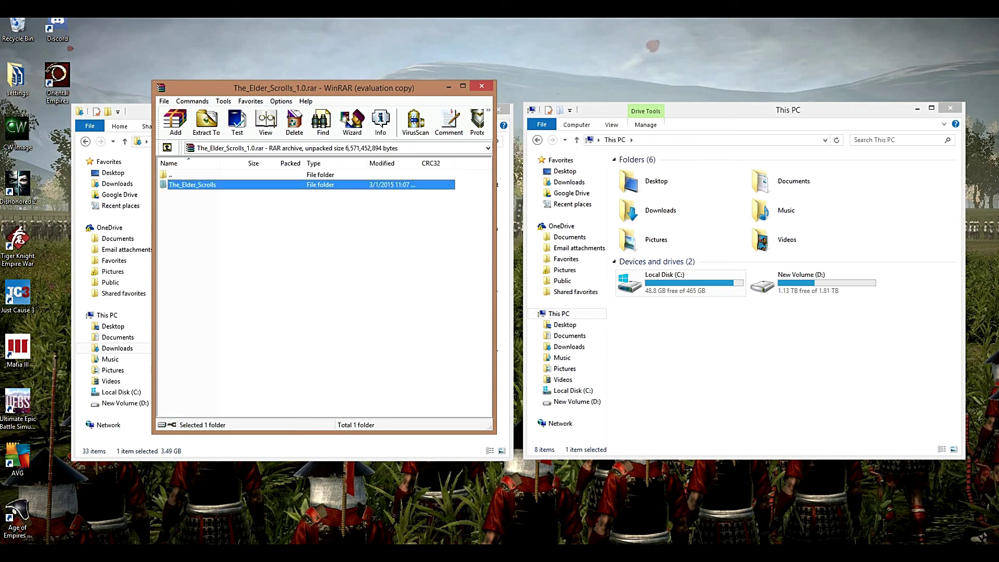
{"action": "key", "text": "Return"}
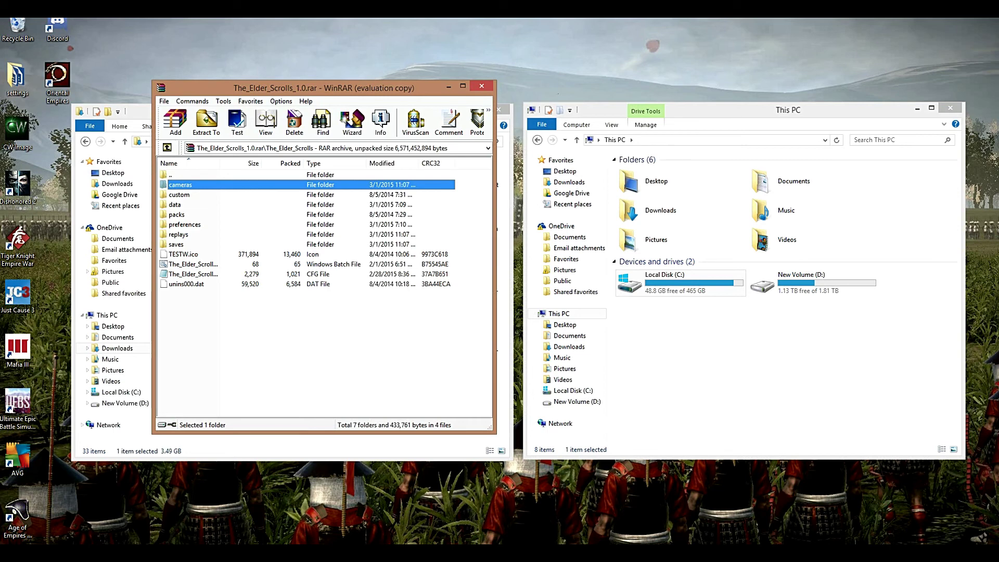
{"action": "left_click", "coordinate": [171, 175]}
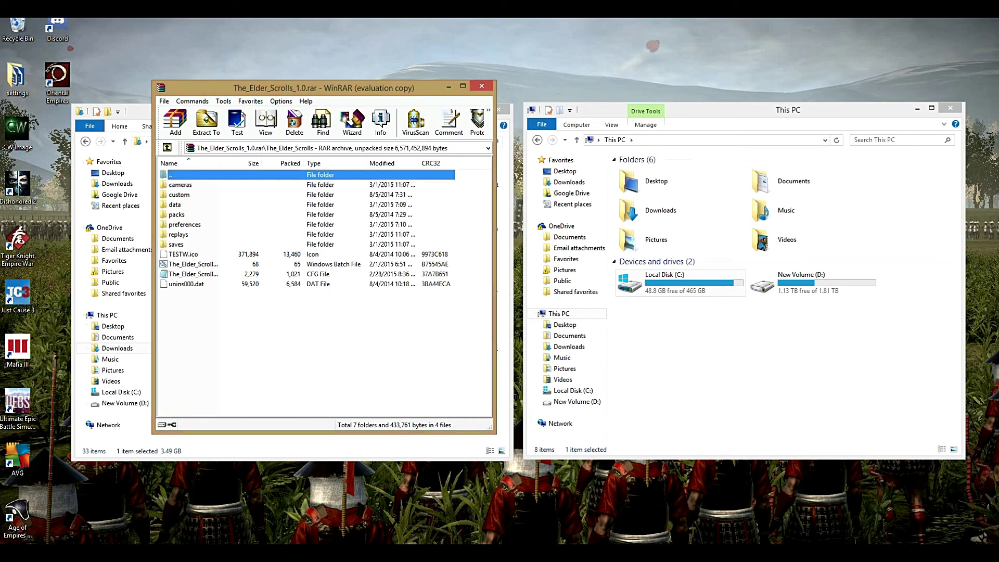
{"action": "left_click", "coordinate": [167, 147]}
Step: Set the extraction destination of The_Elder_Scrolls_1.0 to the mods folder in C:\Program Files (x86)\Steam\steamapps\common\Medieval II Total War
{"action": "left_click", "coordinate": [208, 219]}
{"action": "left_click", "coordinate": [206, 121]}
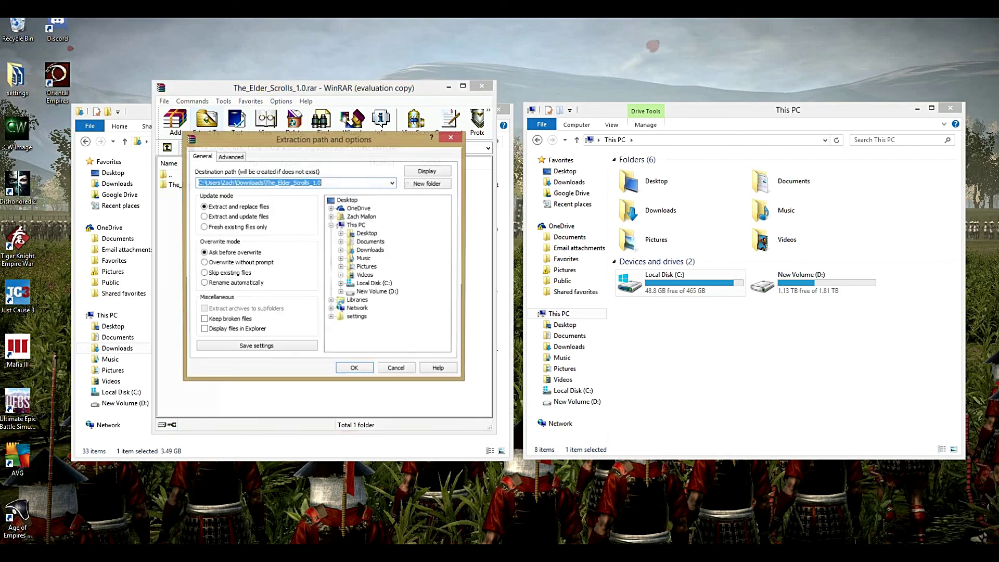
{"action": "left_click", "coordinate": [374, 284]}
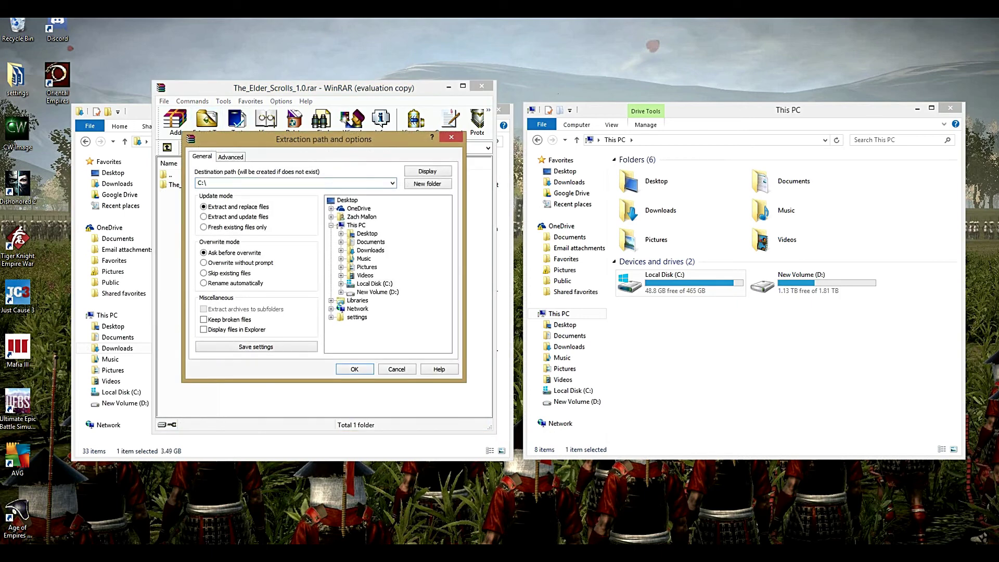
{"action": "scroll", "coordinate": [384, 284], "scroll_direction": "down", "scroll_amount": 1}
{"action": "left_click", "coordinate": [383, 283]}
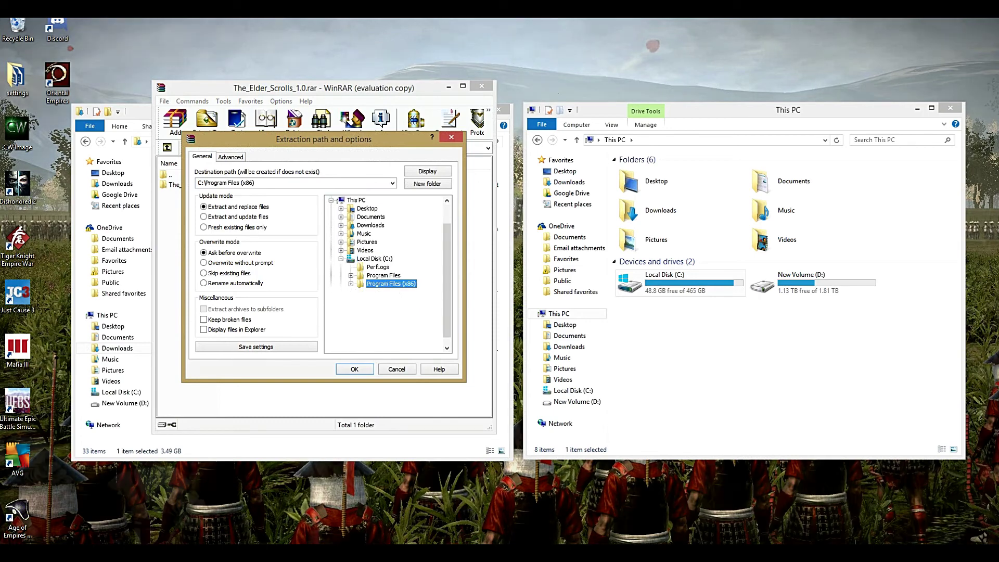
{"action": "scroll", "coordinate": [383, 283], "scroll_direction": "down", "scroll_amount": 3}
{"action": "double_click", "coordinate": [384, 283]}
{"action": "scroll", "coordinate": [384, 283], "scroll_direction": "down", "scroll_amount": 2}
{"action": "double_click", "coordinate": [400, 308]}
{"action": "double_click", "coordinate": [407, 292]}
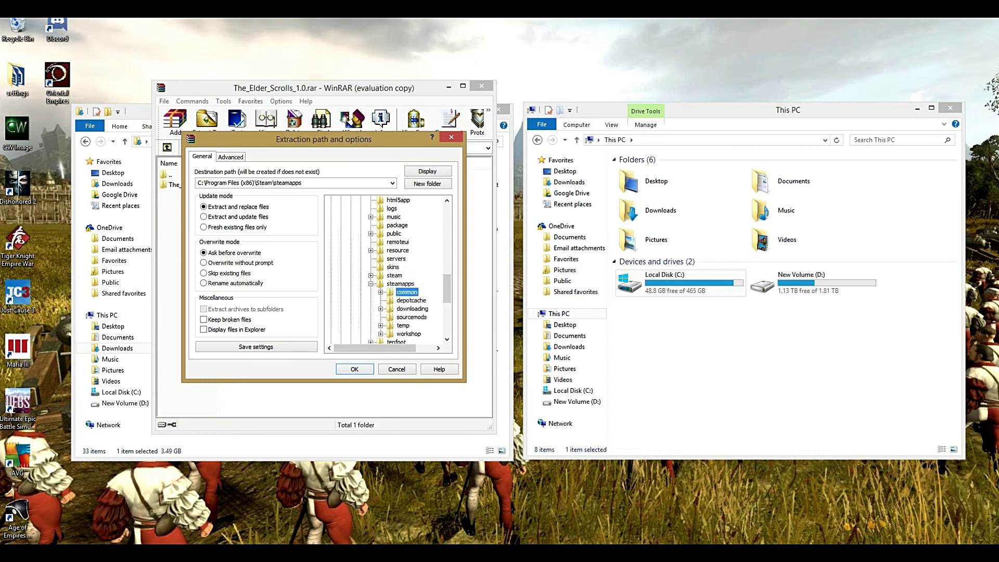
{"action": "double_click", "coordinate": [406, 292]}
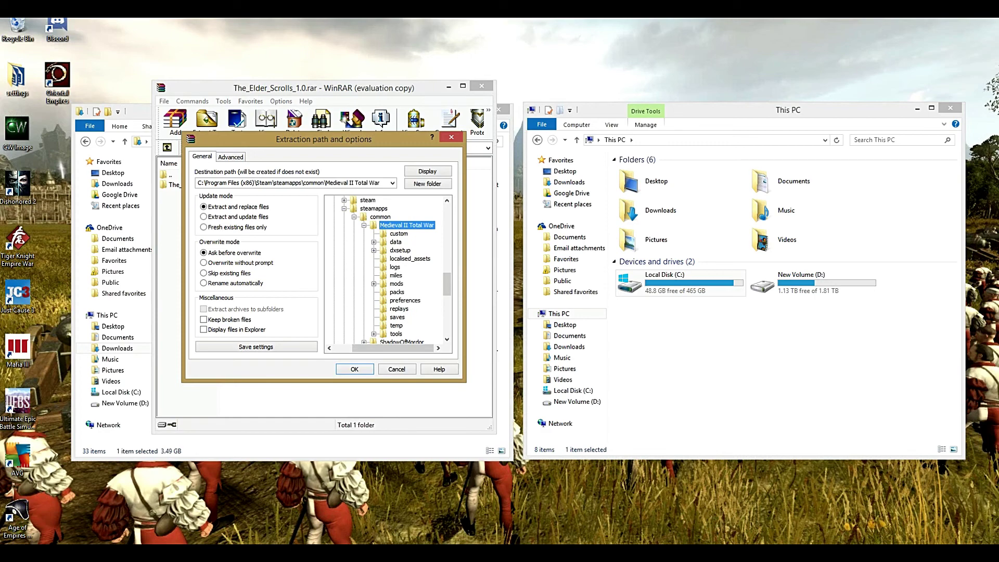
{"action": "left_click", "coordinate": [396, 284]}
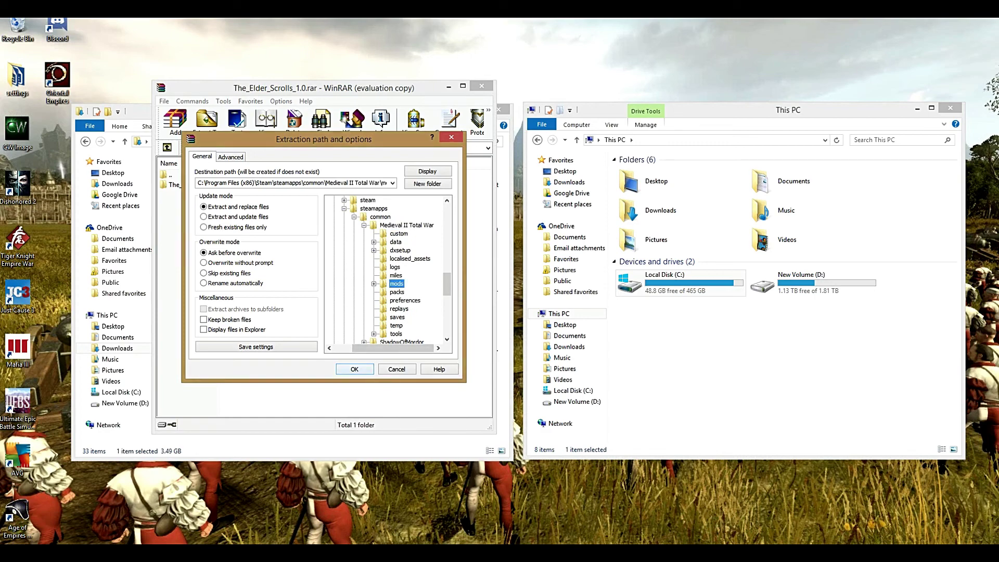
Step: Start extracting the archive, cancel at the file replacement confirmation and close the archive window
{"action": "left_click", "coordinate": [354, 369]}
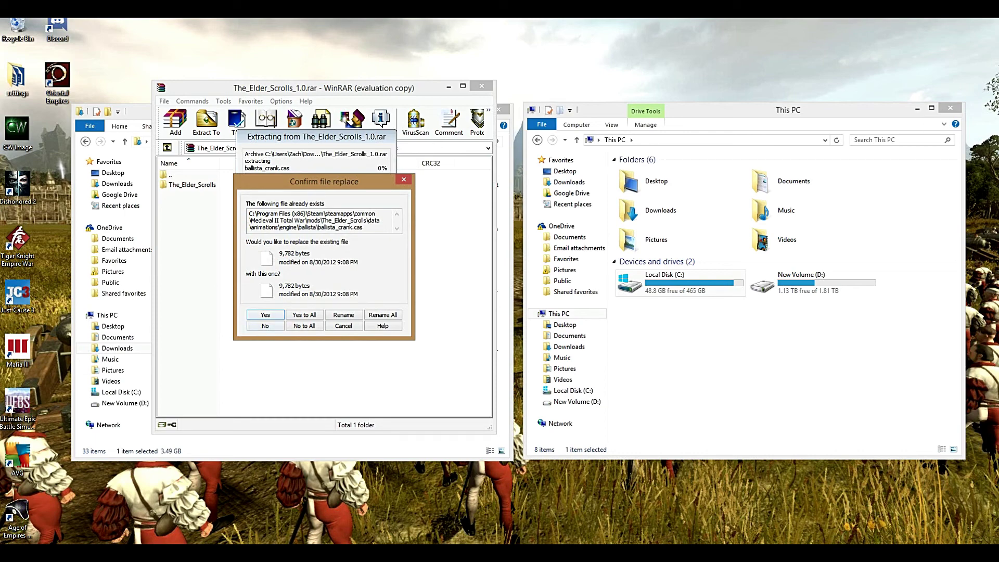
{"action": "key", "text": "Escape"}
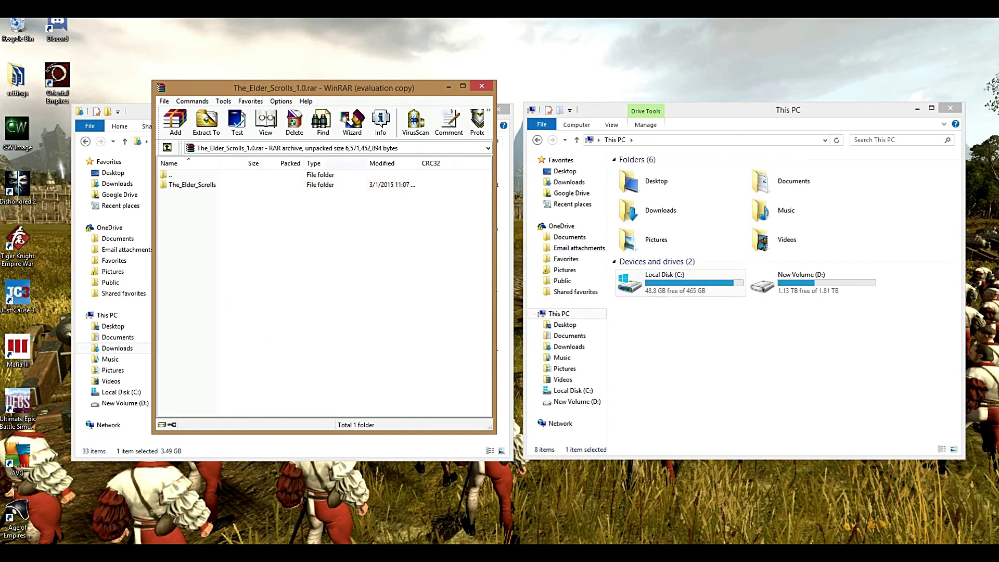
{"action": "left_click", "coordinate": [480, 86]}
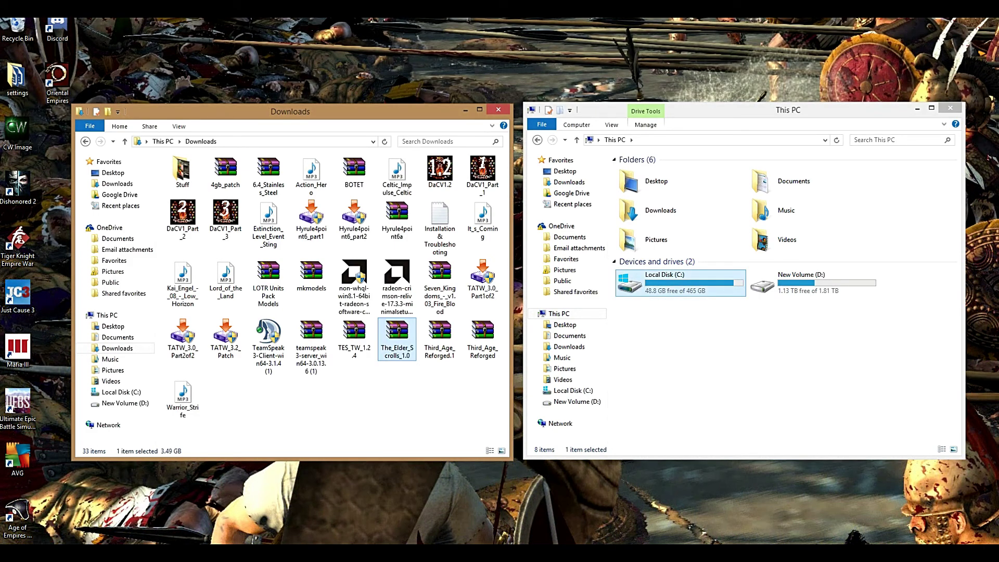
Step: In the second File Explorer window, open The_Elder_Scrolls under C:\Program Files (x86)\Steam\steamapps\common\Medieval II Total War\mods
{"action": "double_click", "coordinate": [680, 283]}
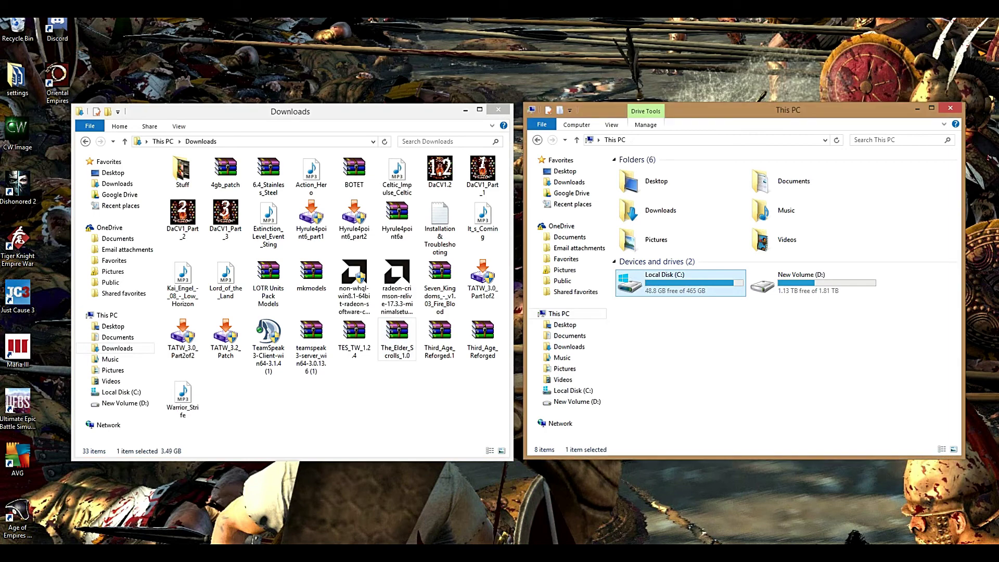
{"action": "double_click", "coordinate": [676, 203]}
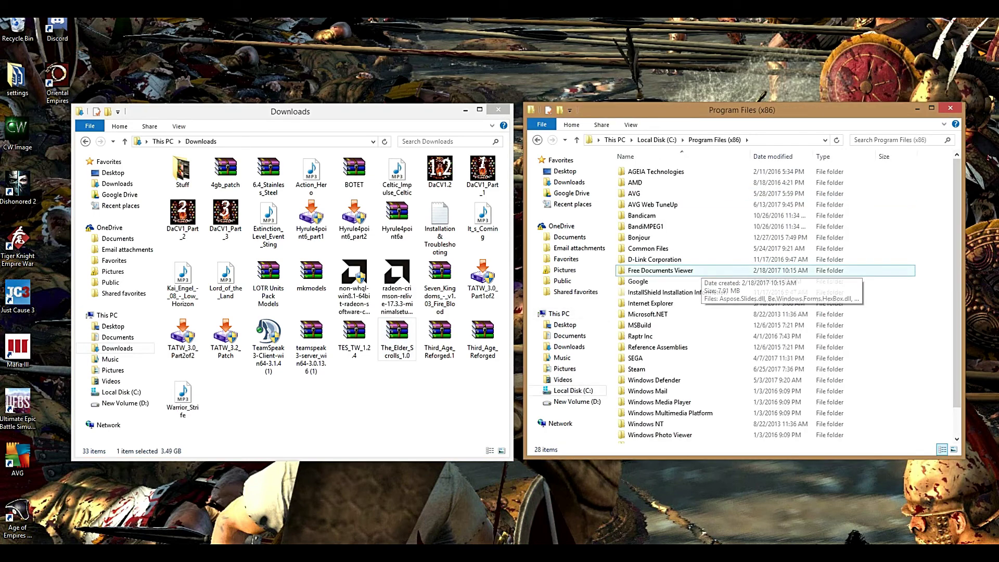
{"action": "scroll", "coordinate": [697, 273], "scroll_direction": "down", "scroll_amount": 1}
{"action": "double_click", "coordinate": [677, 337]}
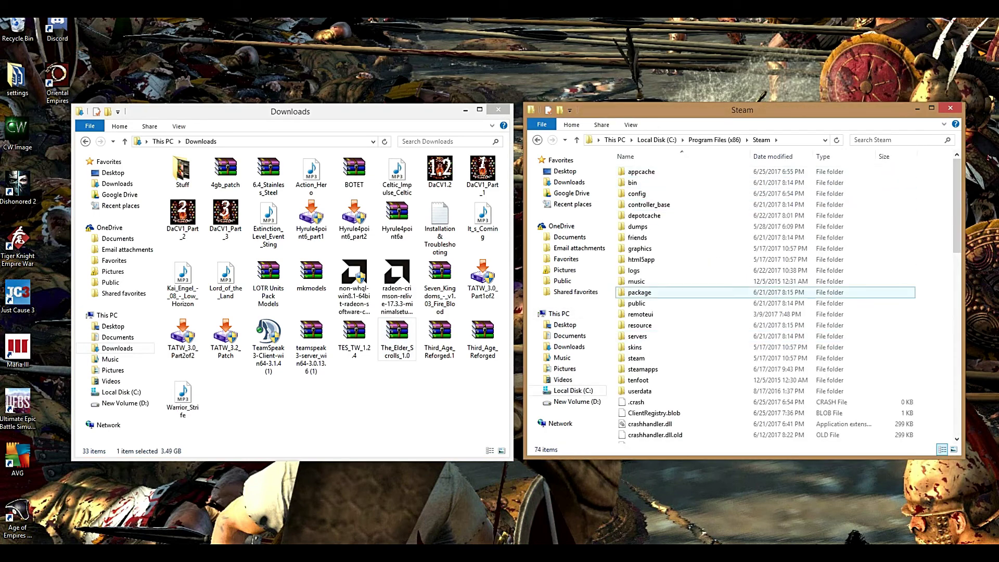
{"action": "double_click", "coordinate": [642, 369]}
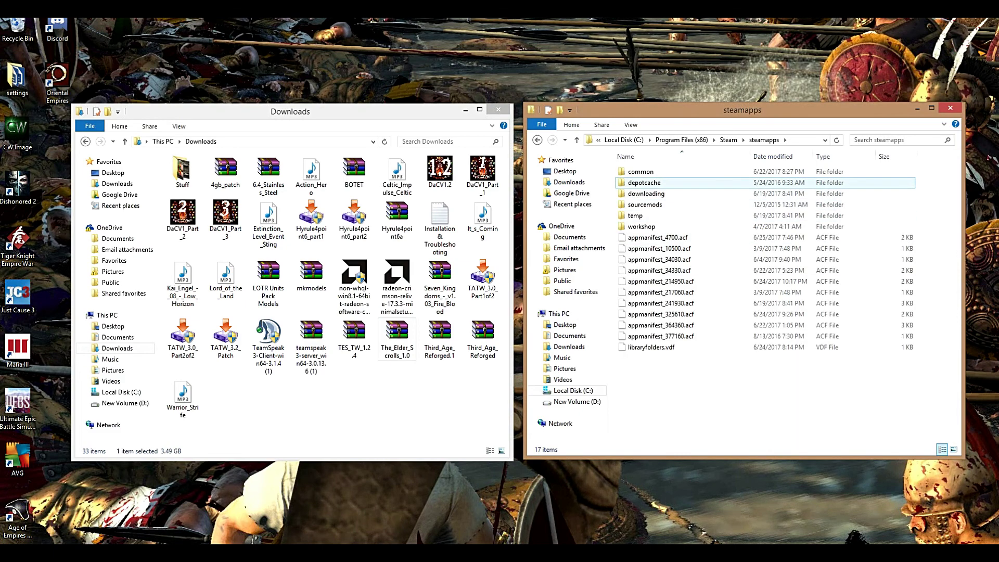
{"action": "double_click", "coordinate": [640, 171]}
{"action": "double_click", "coordinate": [650, 172]}
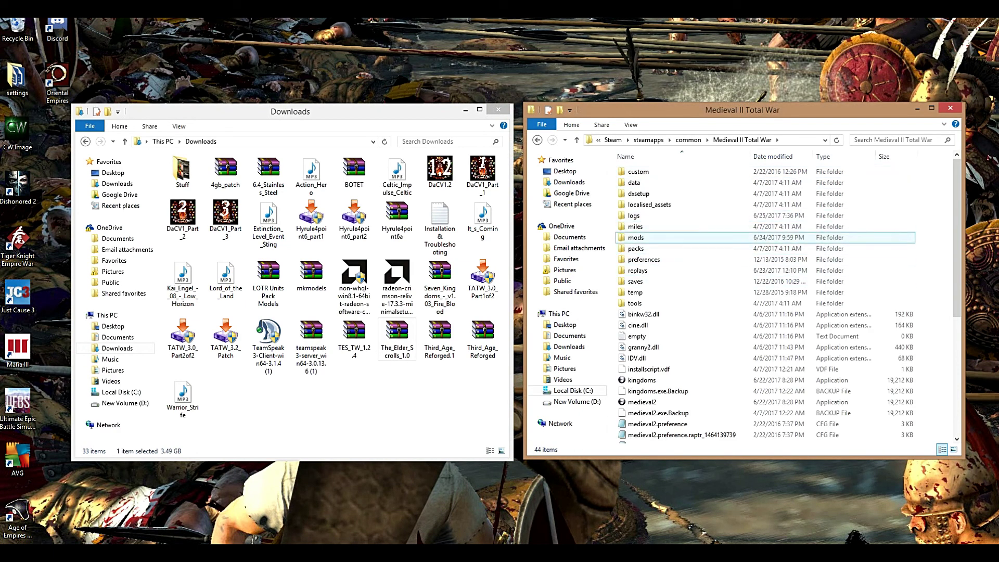
{"action": "double_click", "coordinate": [638, 237]}
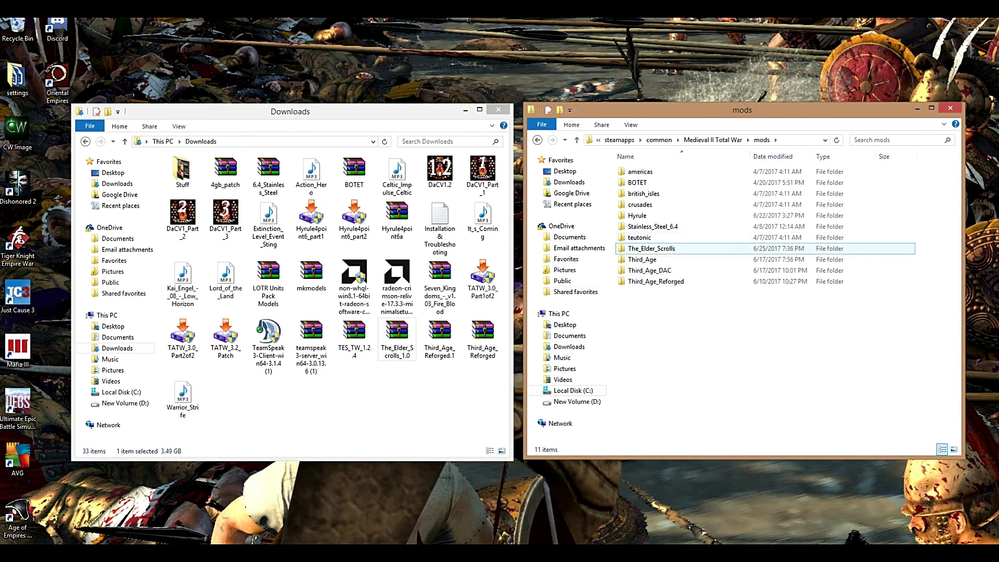
{"action": "left_click", "coordinate": [651, 249]}
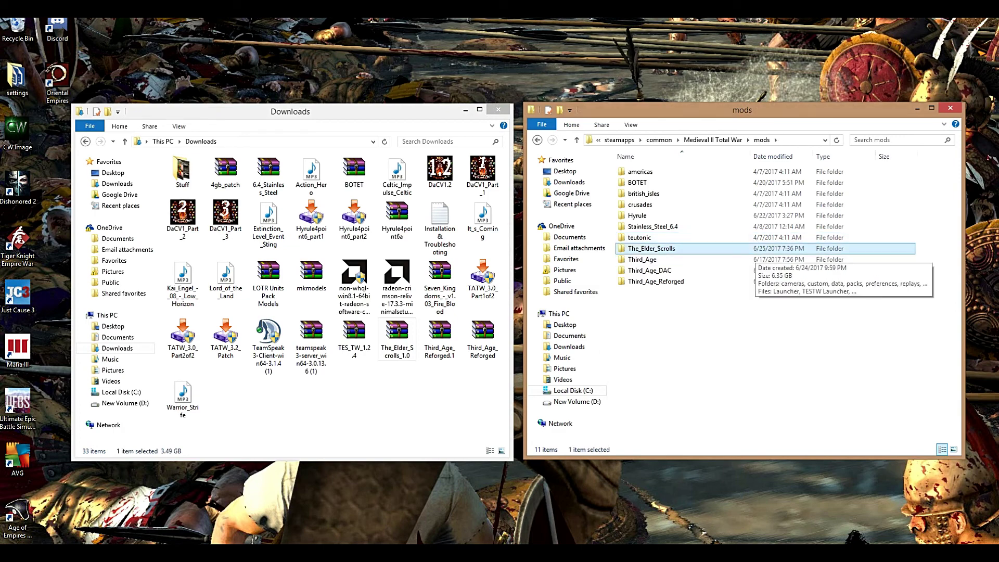
{"action": "double_click", "coordinate": [652, 248]}
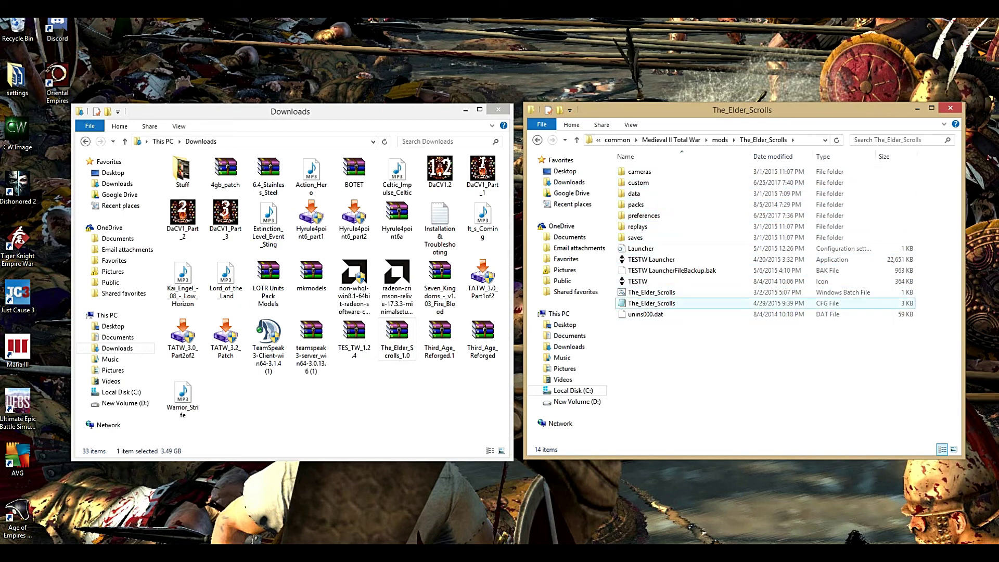
Step: Reopen the The_Elder_Scrolls_1.0 archive, dismiss the WinRAR licence notice and open its The_Elder_Scrolls folder
{"action": "double_click", "coordinate": [397, 339]}
{"action": "double_click", "coordinate": [397, 338]}
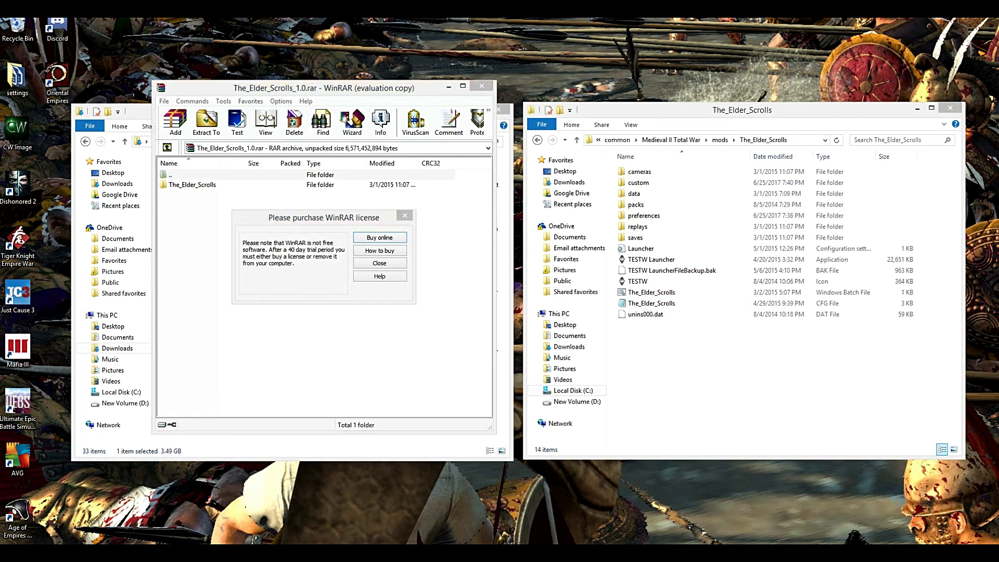
{"action": "left_click", "coordinate": [404, 215]}
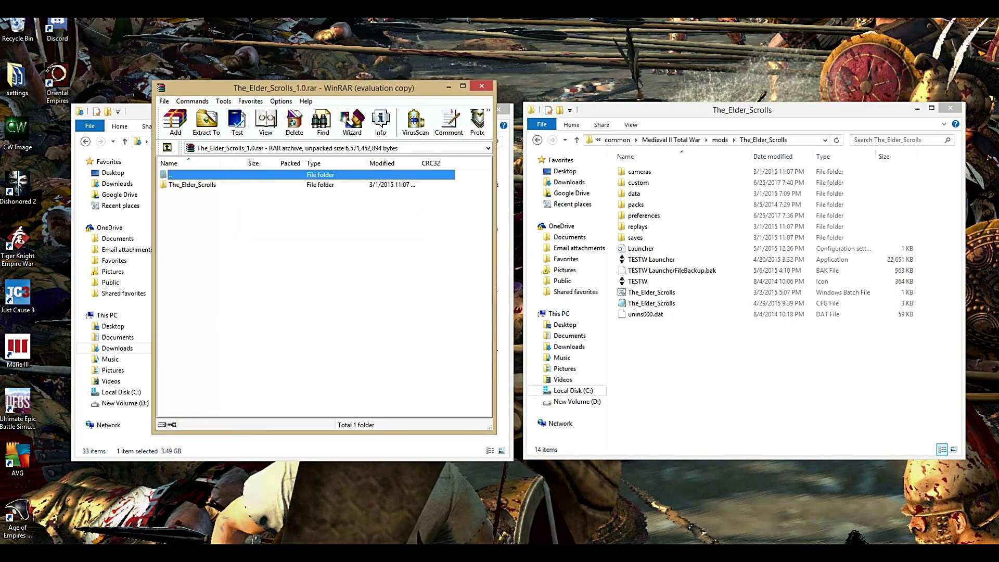
{"action": "double_click", "coordinate": [191, 185]}
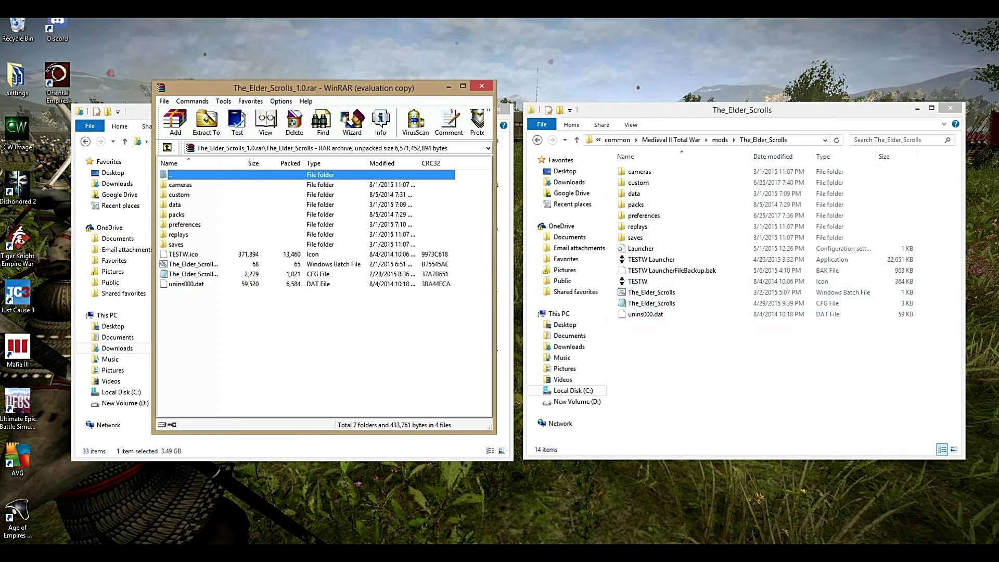
Step: Compare the CFG, batch and icon files in the archive with the files in the installed The_Elder_Scrolls folder
{"action": "left_click", "coordinate": [193, 273]}
{"action": "left_click", "coordinate": [651, 303]}
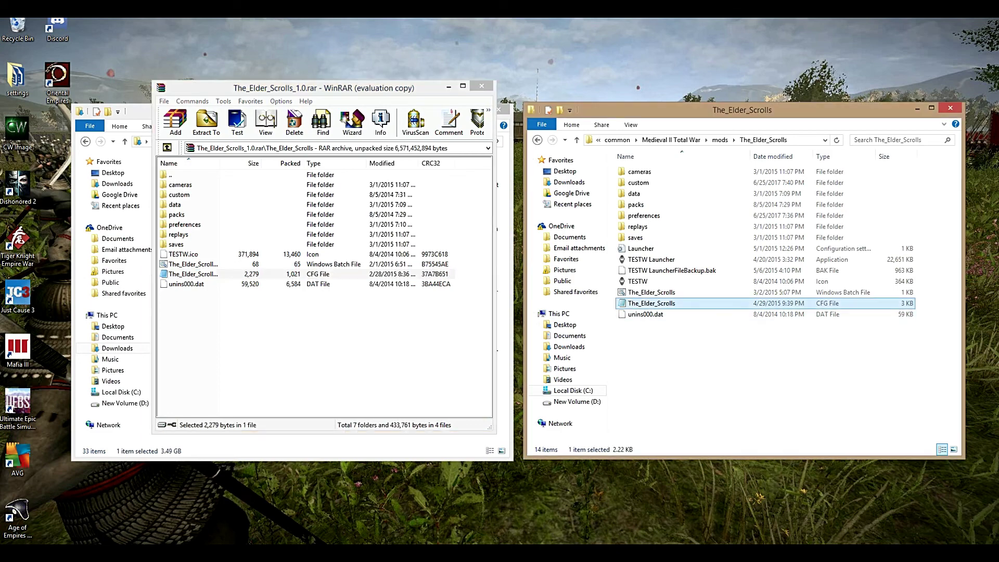
{"action": "left_click", "coordinate": [193, 264]}
{"action": "left_click", "coordinate": [651, 292]}
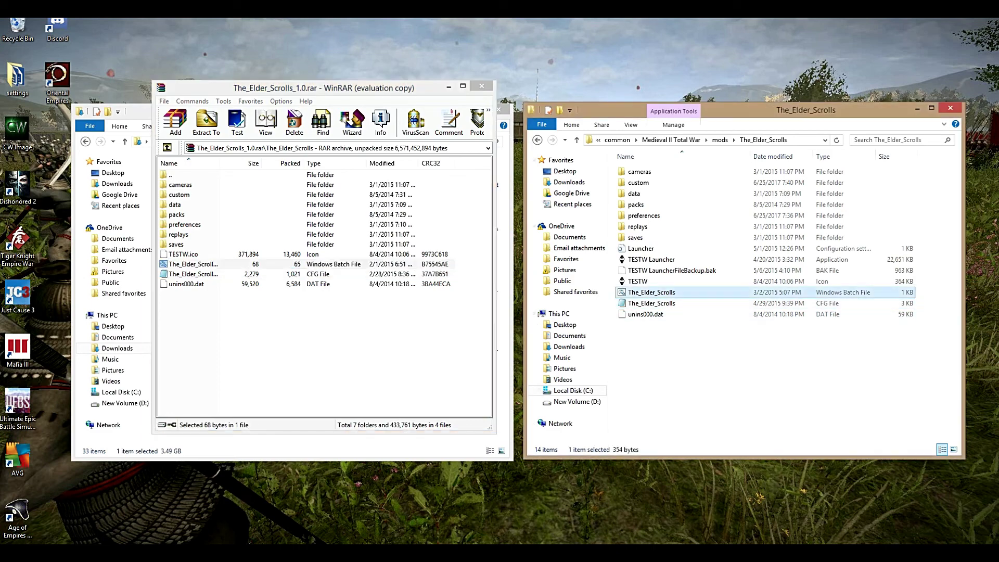
{"action": "left_click", "coordinate": [183, 254]}
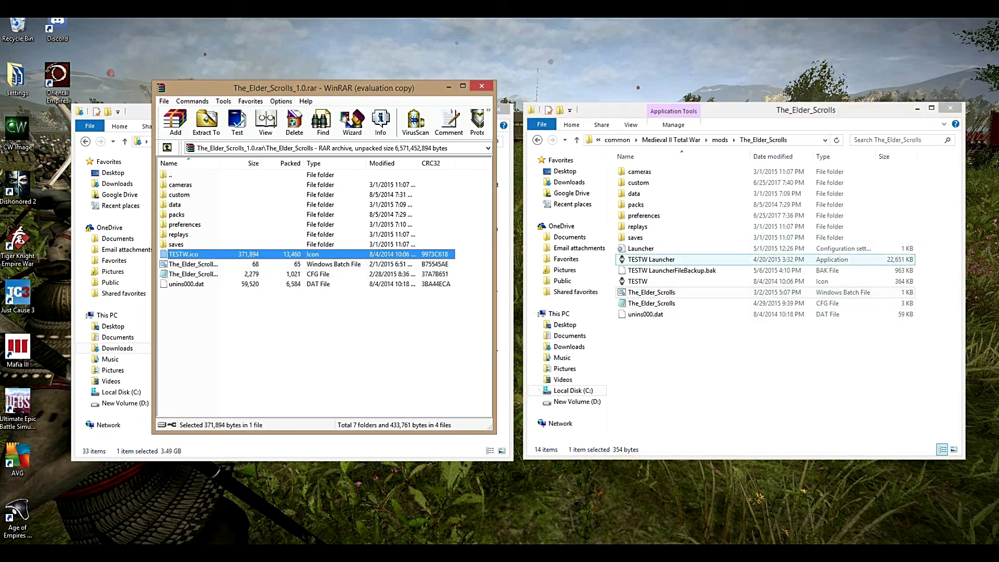
{"action": "left_click", "coordinate": [671, 270]}
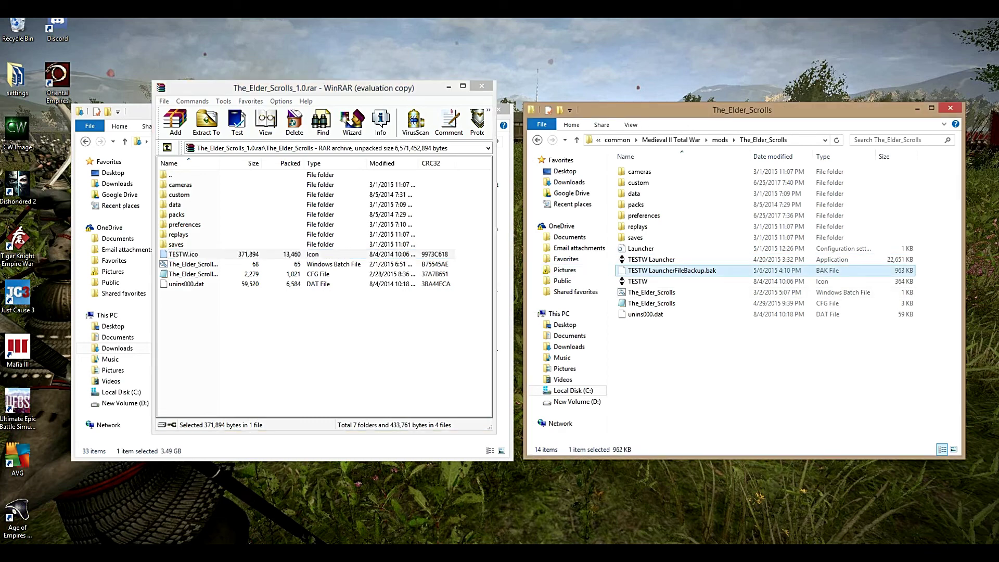
Step: Compare the archive's subfolders, from saves up to cameras, with those in the installed mod folder, and close the archive
{"action": "left_click", "coordinate": [176, 244]}
{"action": "left_click", "coordinate": [178, 235]}
{"action": "left_click", "coordinate": [184, 224]}
{"action": "left_click", "coordinate": [177, 215]}
{"action": "left_click", "coordinate": [179, 195]}
{"action": "left_click", "coordinate": [175, 205]}
{"action": "left_click", "coordinate": [180, 184]}
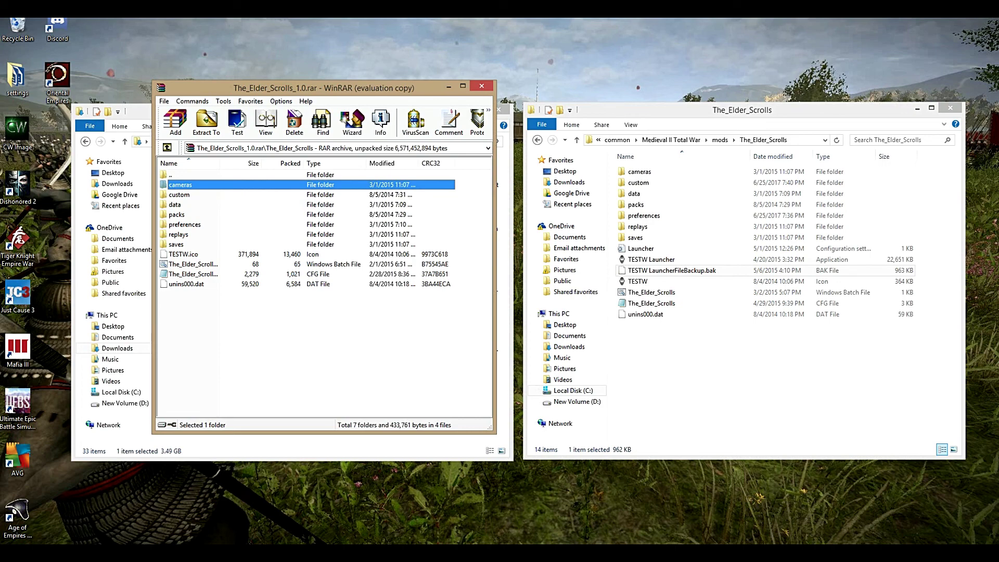
{"action": "left_click", "coordinate": [635, 237]}
{"action": "left_click", "coordinate": [638, 226]}
{"action": "key", "text": "Up"}
{"action": "key", "text": "Up"}
{"action": "key", "text": "Up"}
{"action": "key", "text": "Up"}
{"action": "key", "text": "Up"}
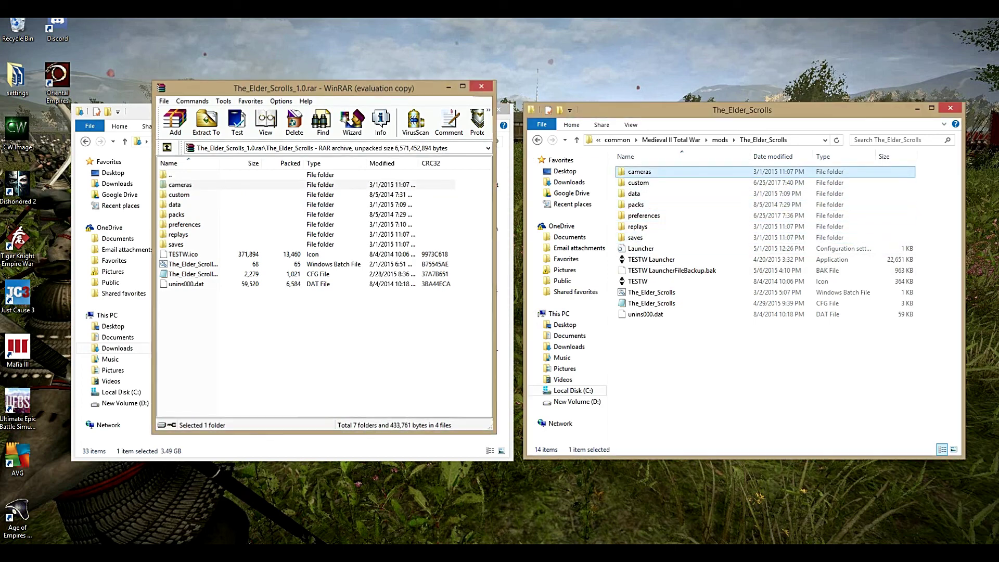
{"action": "left_click", "coordinate": [481, 86]}
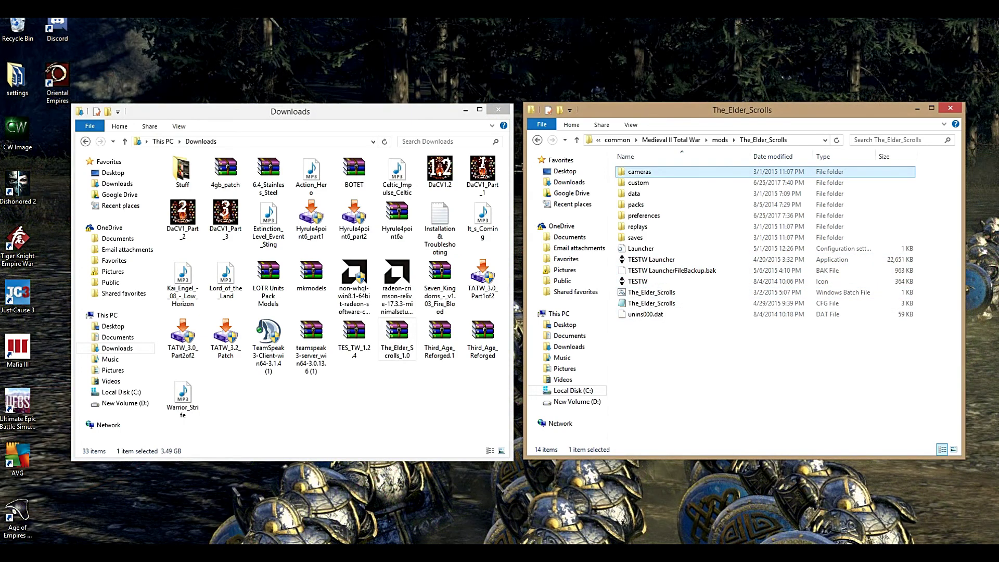
Step: Open the TES_TW_1.2.4 archive from Downloads, dismiss the licence notice and enter its The_Elder_Scrolls folder
{"action": "left_click", "coordinate": [354, 339]}
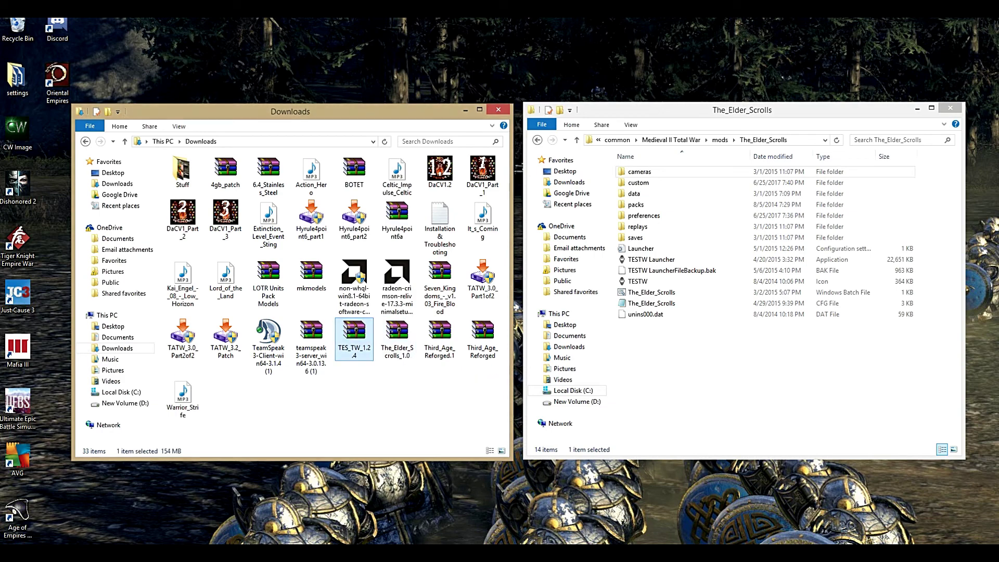
{"action": "key", "text": "Return"}
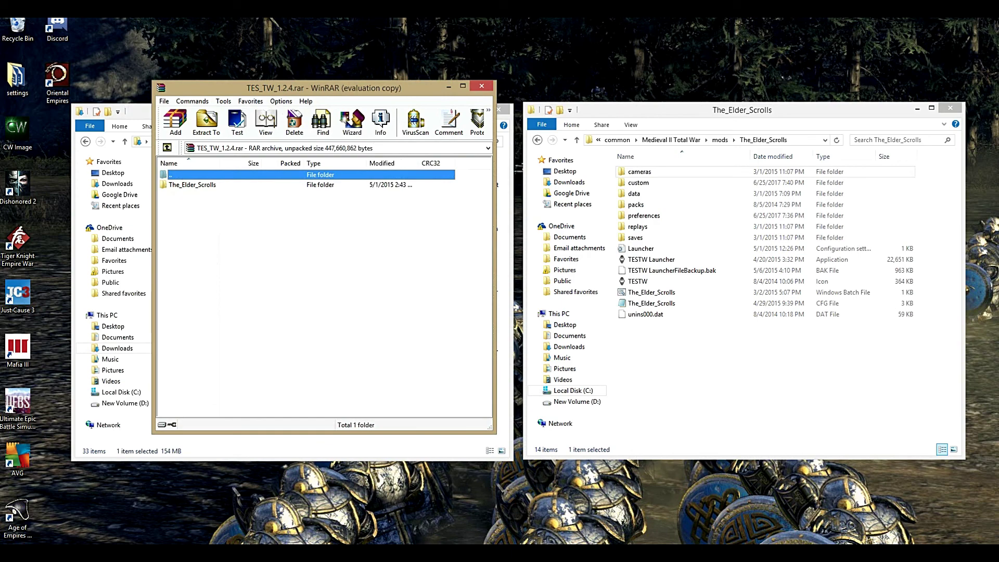
{"action": "key", "text": "Escape"}
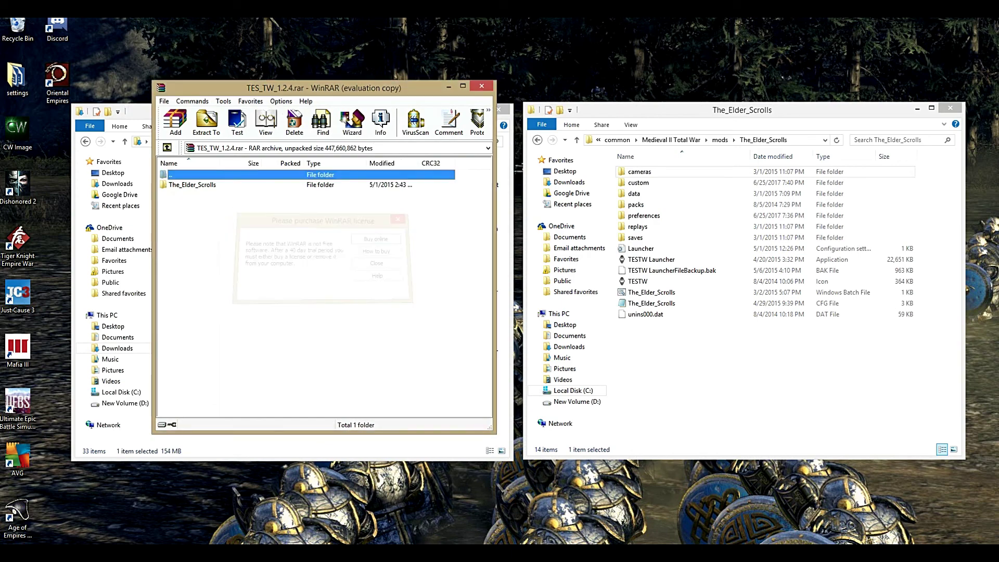
{"action": "key", "text": "Down"}
{"action": "key", "text": "Return"}
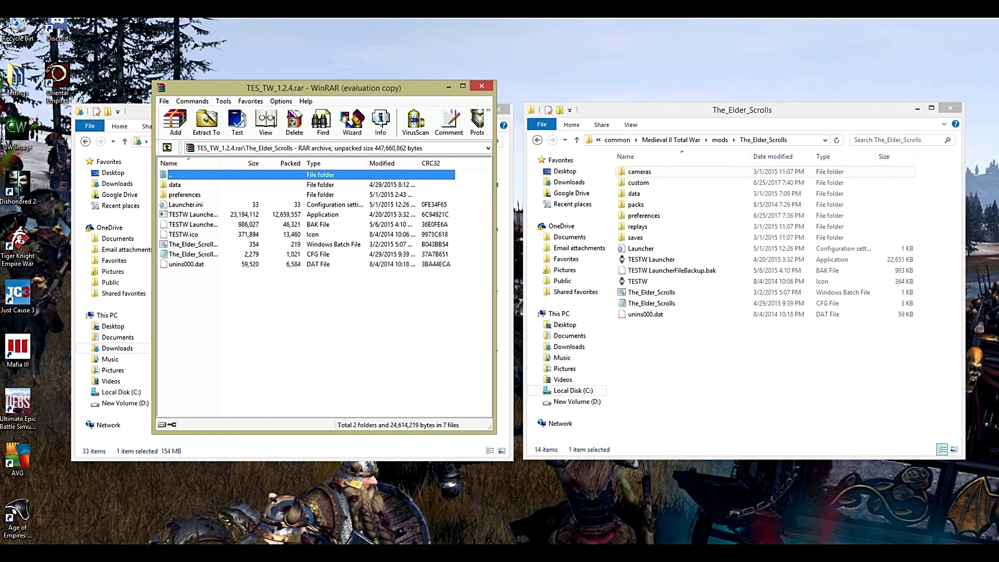
Step: Open the patch's data folder, look through its files and select all of its contents
{"action": "key", "text": "Down"}
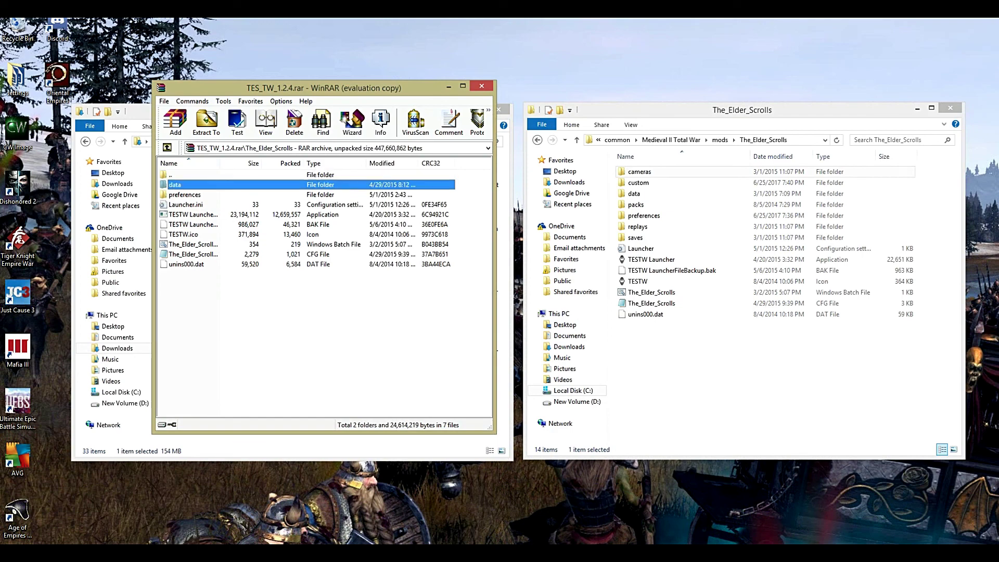
{"action": "key", "text": "Return"}
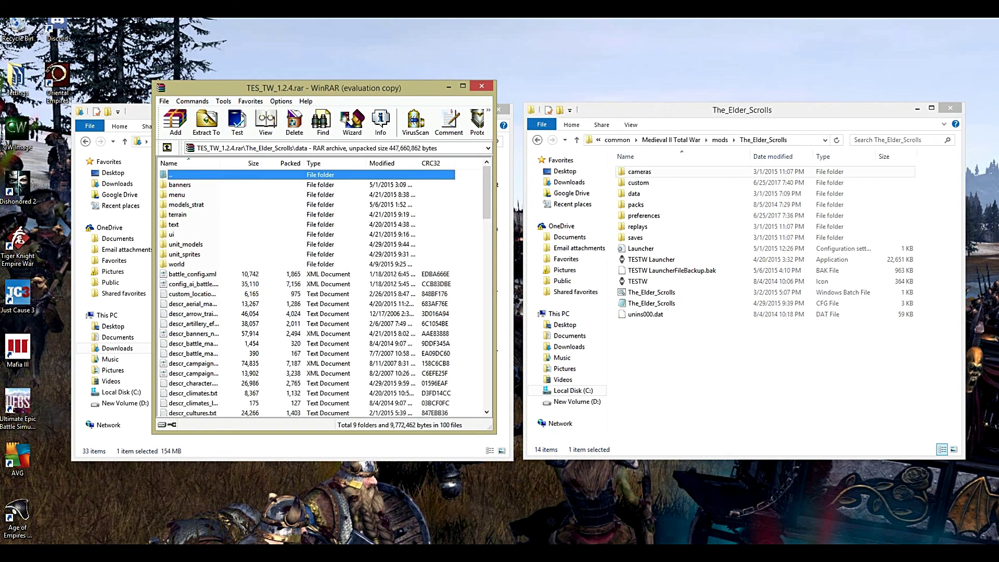
{"action": "left_click", "coordinate": [180, 185]}
{"action": "scroll", "coordinate": [320, 292], "scroll_direction": "down", "scroll_amount": 20}
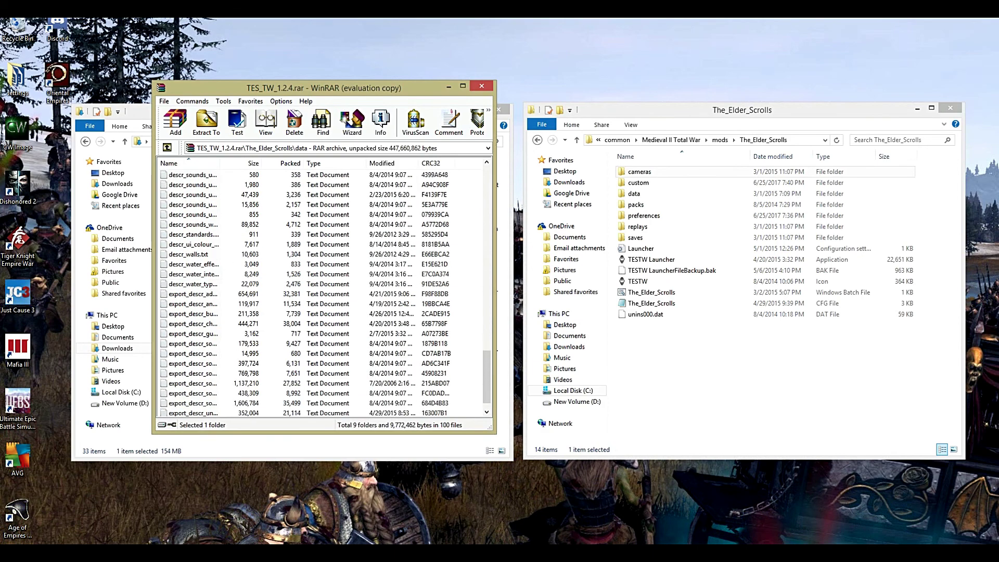
{"action": "scroll", "coordinate": [325, 291], "scroll_direction": "down", "scroll_amount": 1}
{"action": "key", "text": "ctrl+a"}
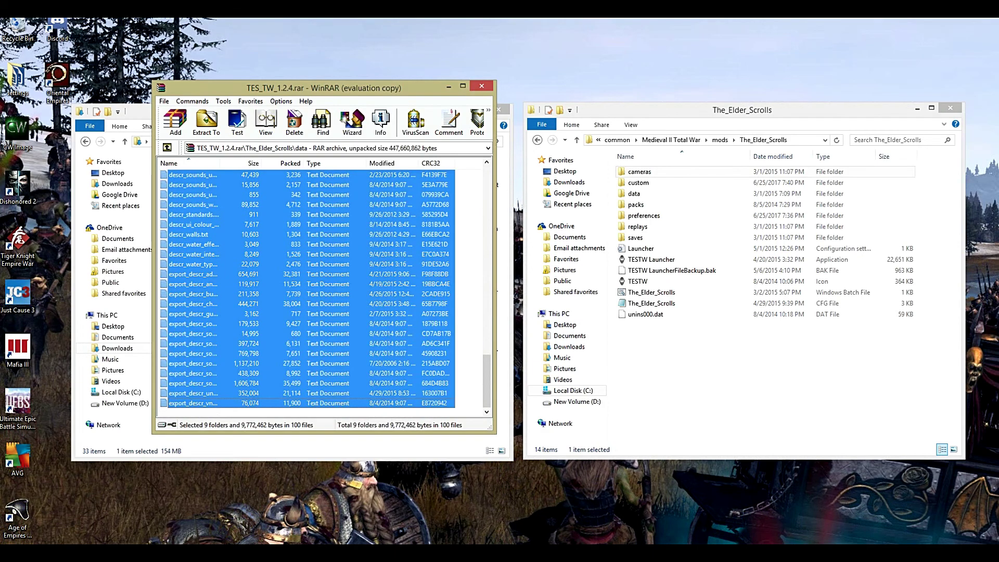
Step: Copy the selected patch data contents into the installed mod's data folder, replacing files with the same names, and close the archive
{"action": "scroll", "coordinate": [325, 291], "scroll_direction": "up", "scroll_amount": 20}
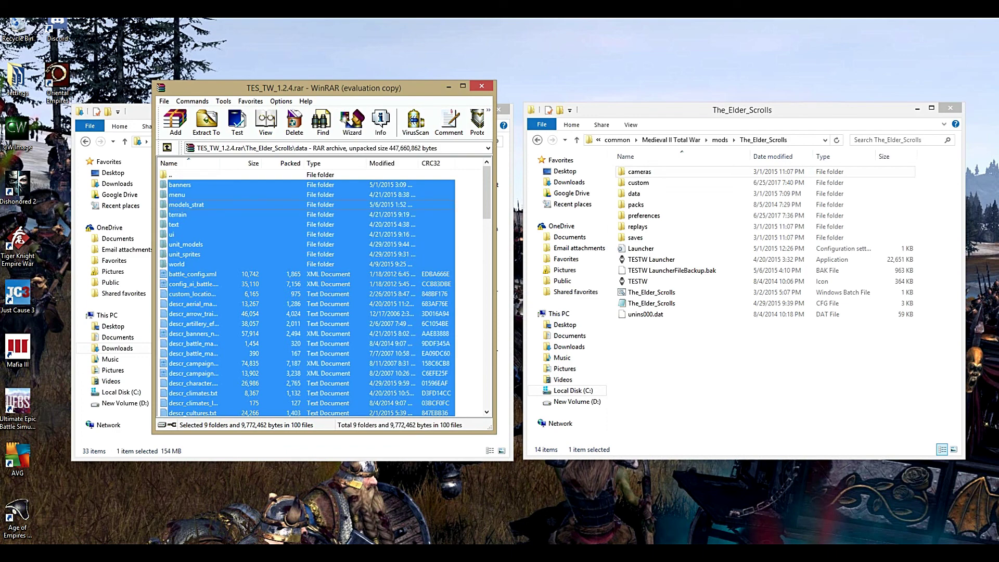
{"action": "left_click_drag", "start_coordinate": [187, 205], "coordinate": [633, 193]}
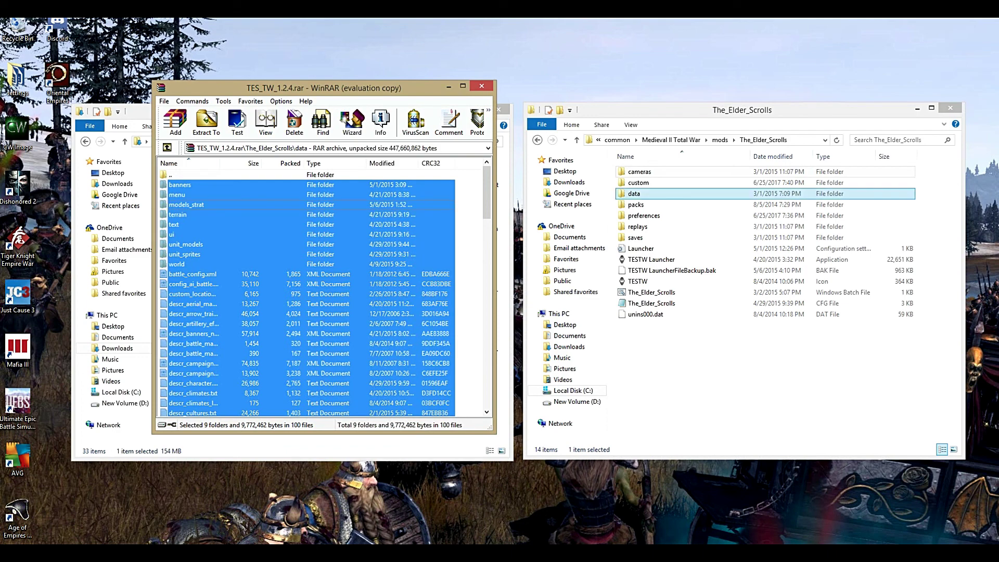
{"action": "left_click_drag", "start_coordinate": [633, 193], "coordinate": [634, 193]}
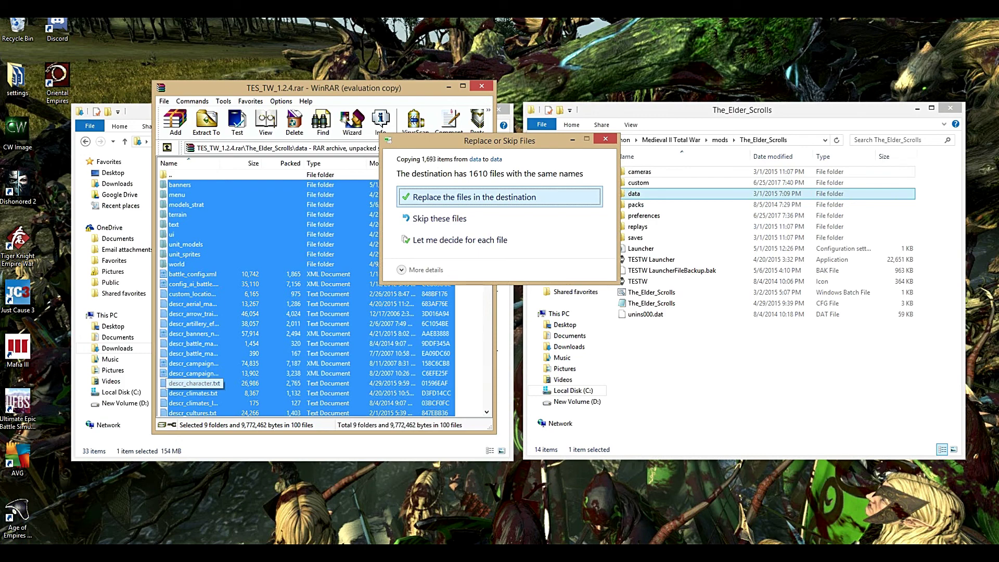
{"action": "key", "text": "Return"}
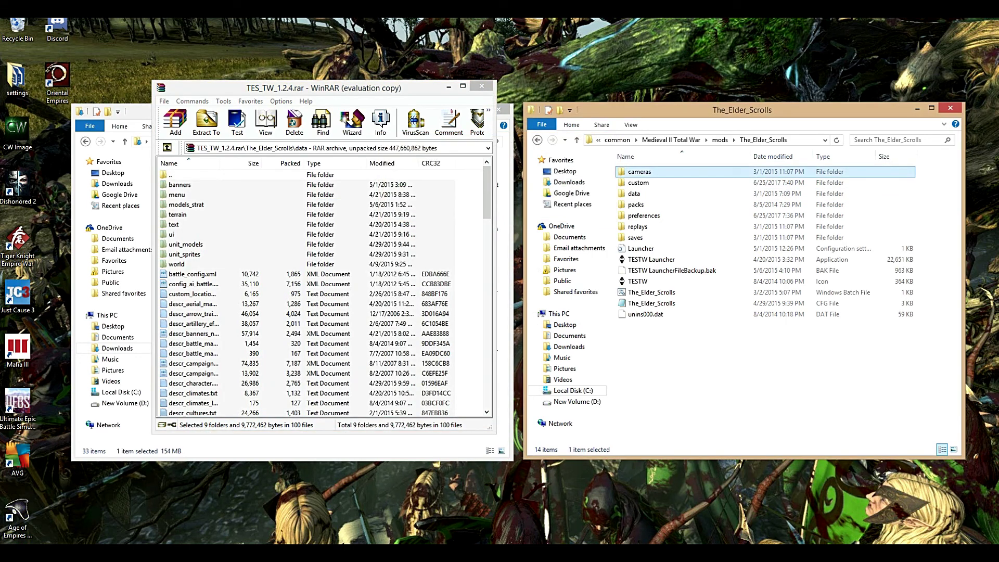
{"action": "left_click", "coordinate": [180, 185]}
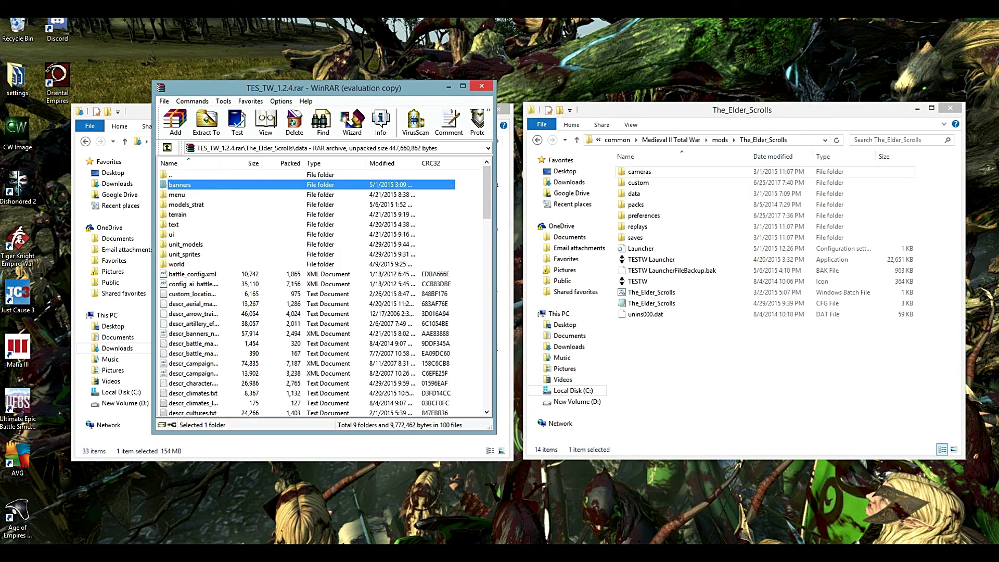
{"action": "key", "text": "alt+F4"}
Step: Reopen the TES_TW_1.2.4 archive from Downloads, dismiss the licence notice and enter its The_Elder_Scrolls folder
{"action": "left_click", "coordinate": [354, 338]}
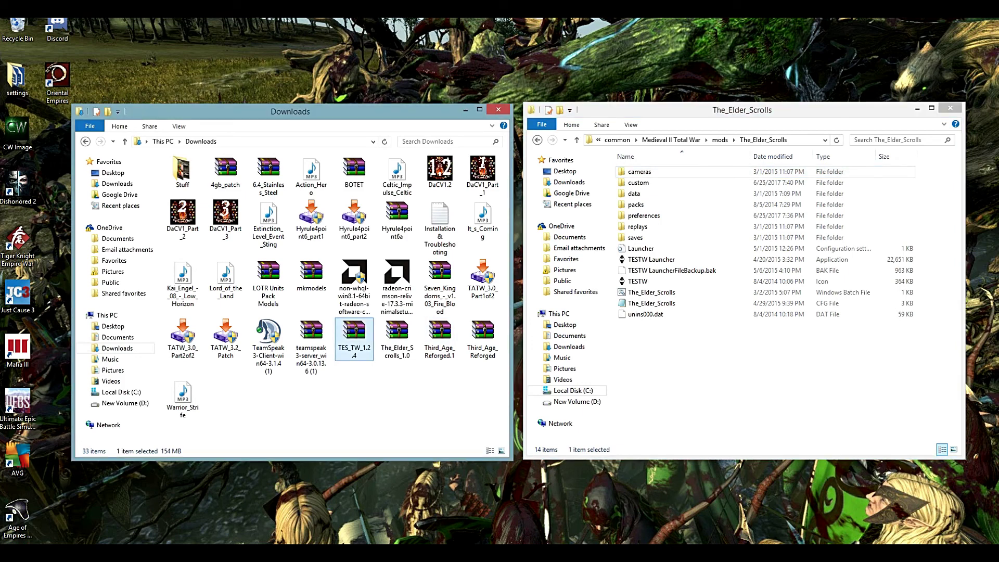
{"action": "key", "text": "Return"}
{"action": "key", "text": "Escape"}
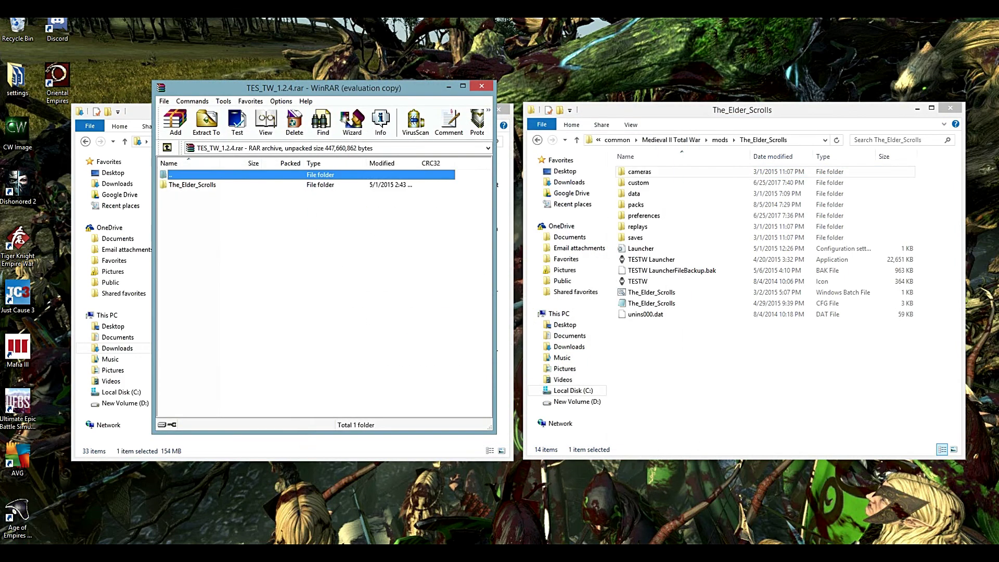
{"action": "double_click", "coordinate": [192, 185]}
Step: Extract all files of the patch's preferences folder into the installed mod's preferences folder, replacing the existing ones
{"action": "key", "text": "Down"}
{"action": "key", "text": "Down"}
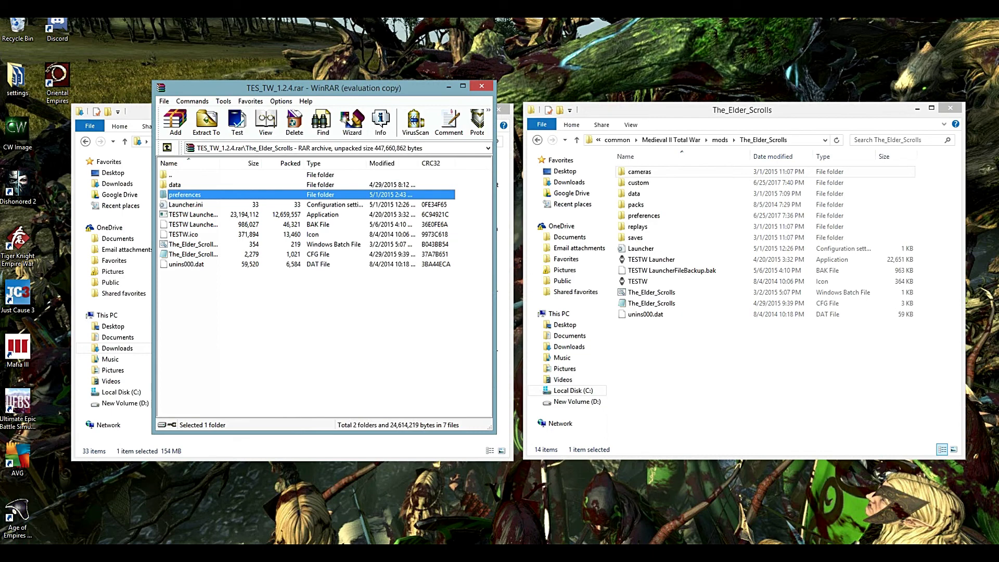
{"action": "key", "text": "Return"}
{"action": "key", "text": "Down"}
{"action": "key", "text": "ctrl+a"}
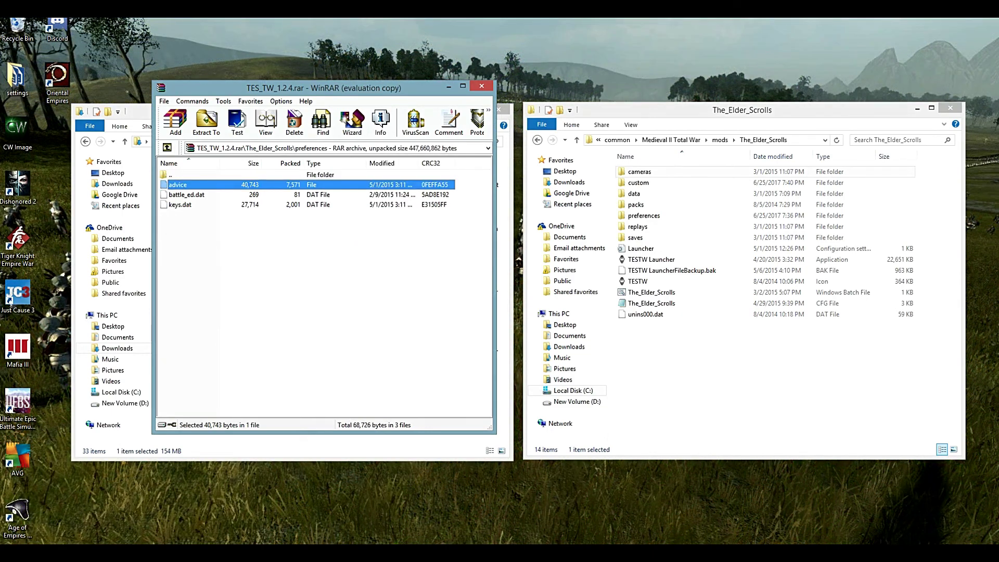
{"action": "left_click_drag", "start_coordinate": [186, 195], "coordinate": [644, 215]}
{"action": "left_click", "coordinate": [500, 197]}
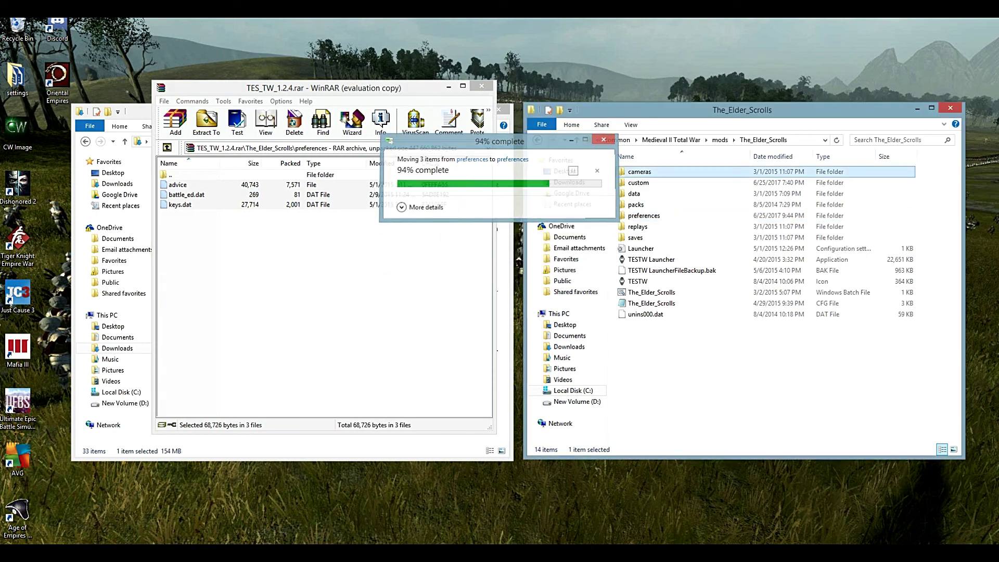
Step: Extract the patch's loose files, from Launcher.ini to unins000.dat, into the installed The_Elder_Scrolls folder, replacing the existing ones
{"action": "left_click", "coordinate": [167, 147]}
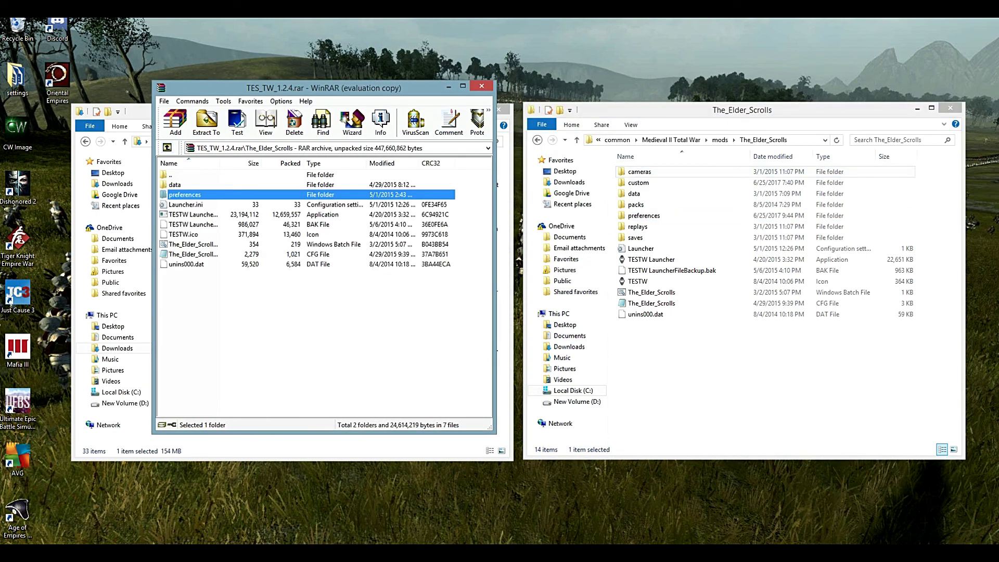
{"action": "left_click", "coordinate": [186, 205]}
{"action": "left_click", "coordinate": [186, 264], "text": "shift"}
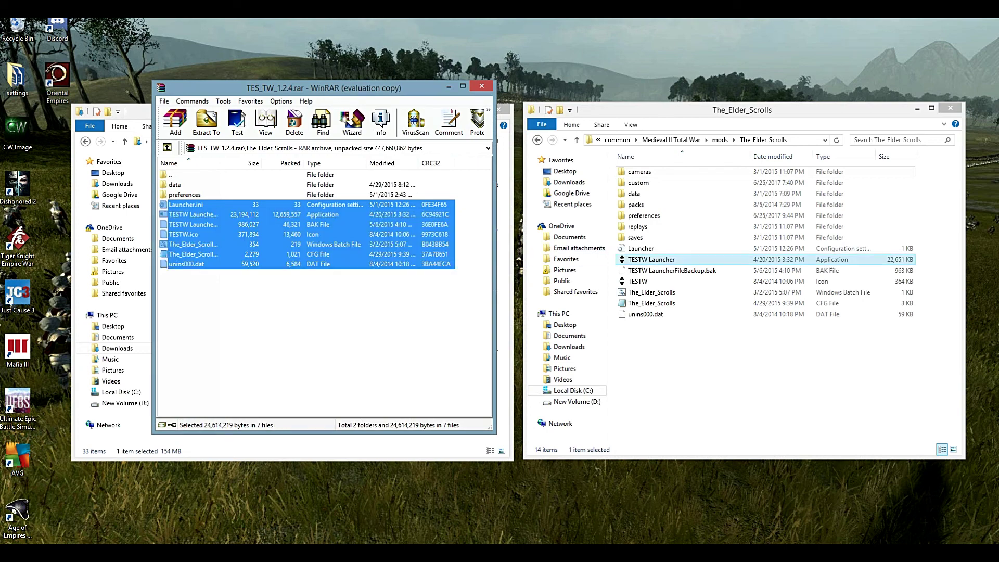
{"action": "left_click", "coordinate": [637, 226]}
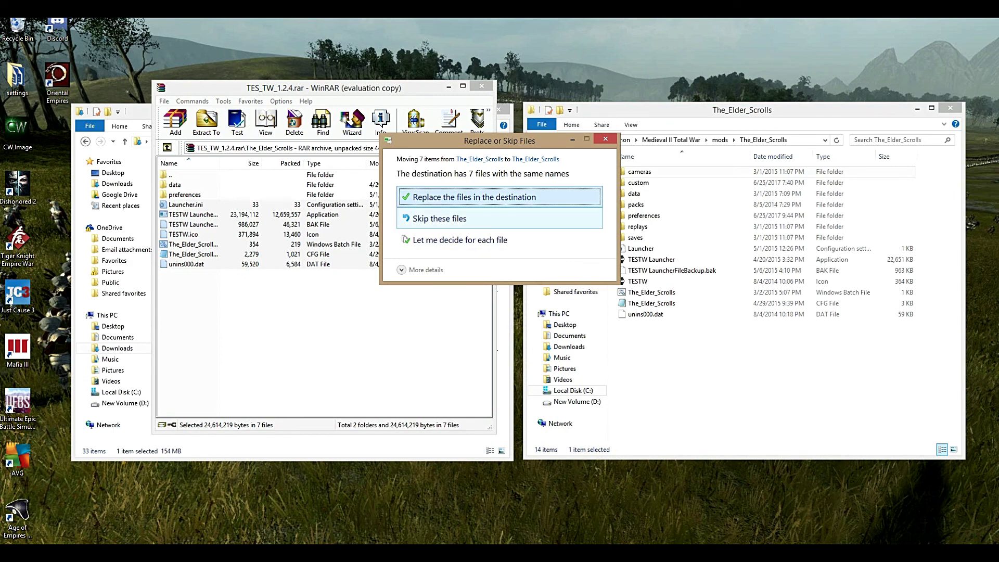
{"action": "left_click", "coordinate": [473, 197]}
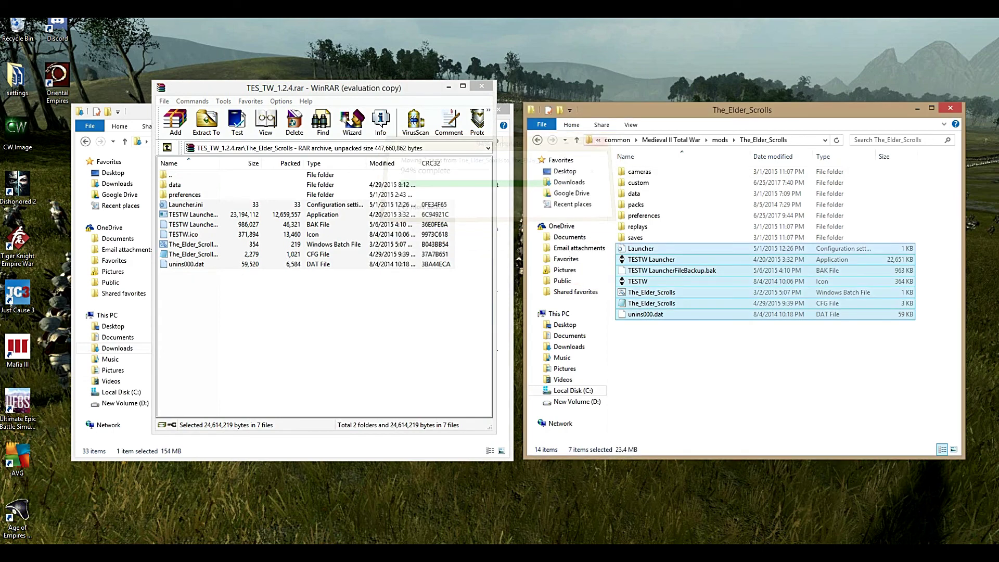
Step: Close the patch archive, clear the file selection in the mod folder and close the Downloads window
{"action": "left_click", "coordinate": [481, 85]}
{"action": "left_click", "coordinate": [765, 354]}
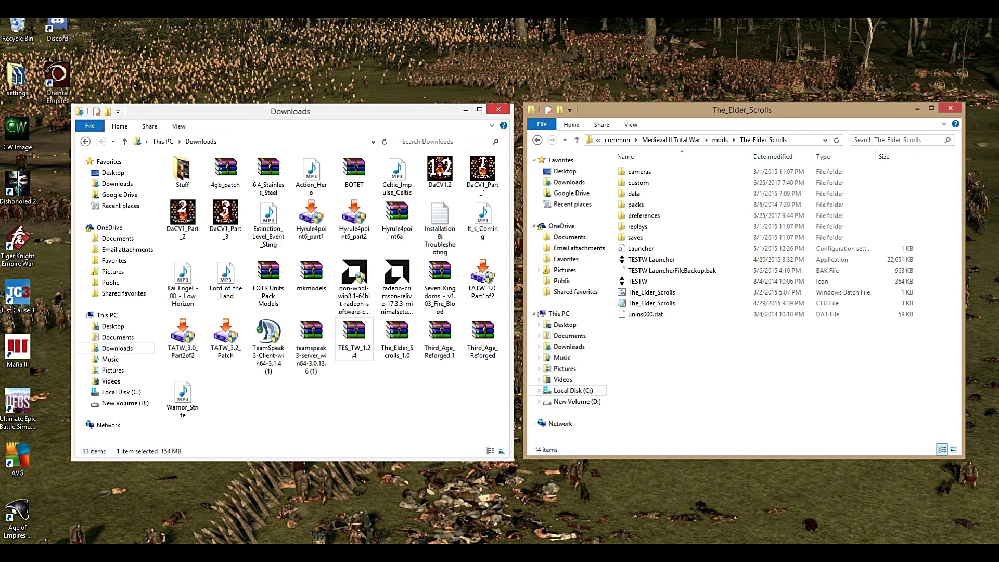
{"action": "left_click", "coordinate": [498, 110]}
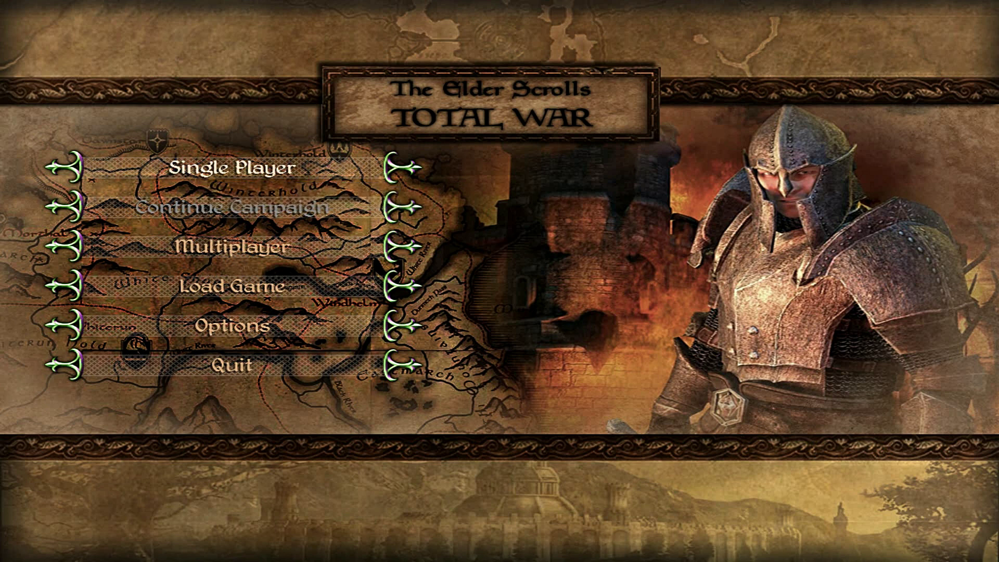
Step: In the modded game, open The Elder Scrolls single-player campaign, examine the playable factions' descriptions and return to the single-player options
{"action": "left_click", "coordinate": [245, 169]}
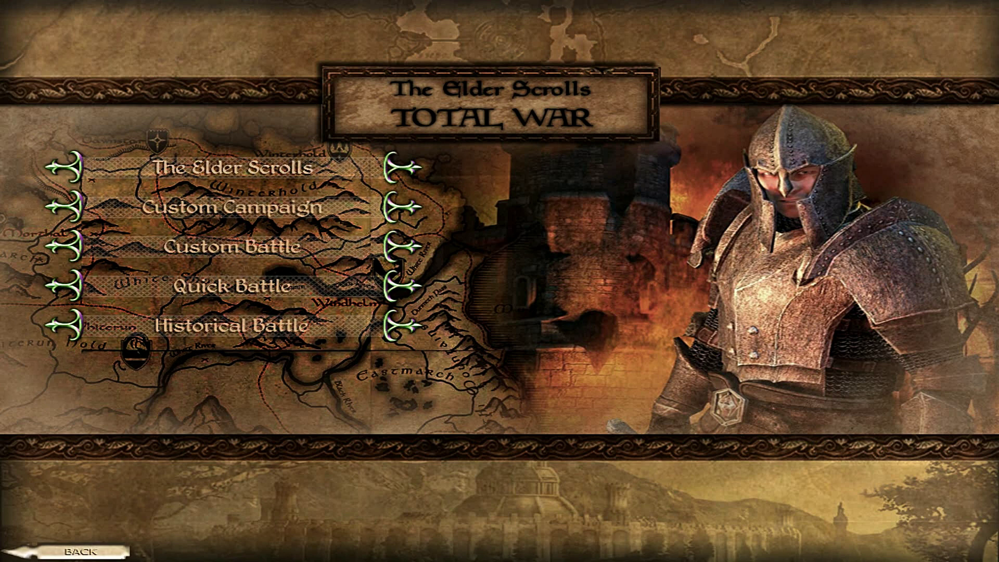
{"action": "left_click", "coordinate": [245, 169]}
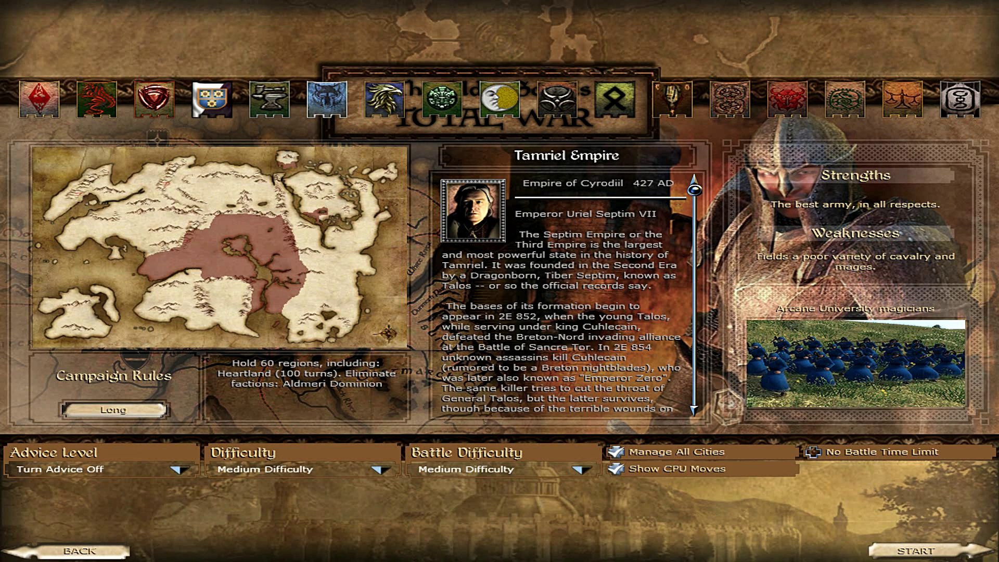
{"action": "left_click", "coordinate": [327, 99]}
{"action": "left_click", "coordinate": [269, 99]}
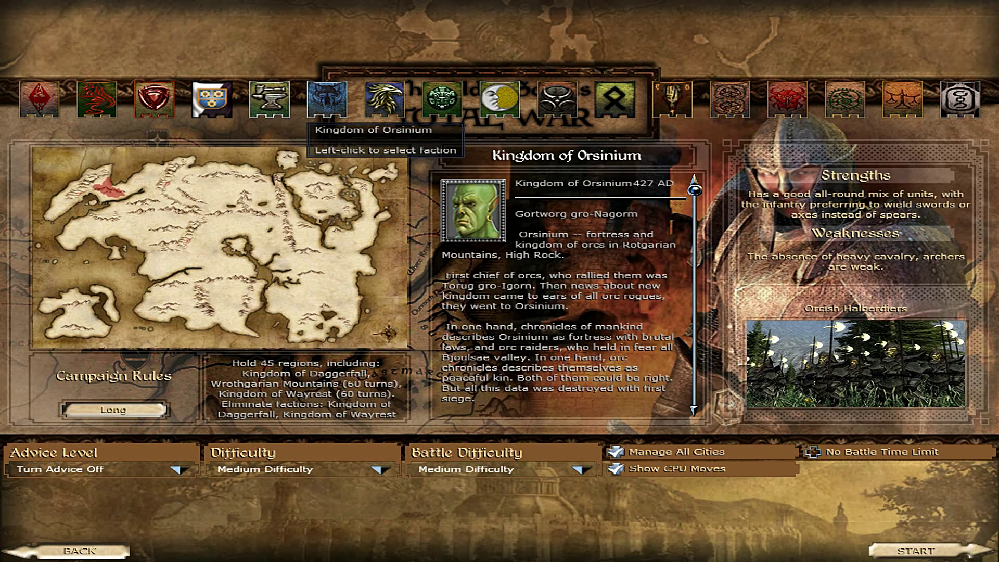
{"action": "left_click", "coordinate": [212, 98]}
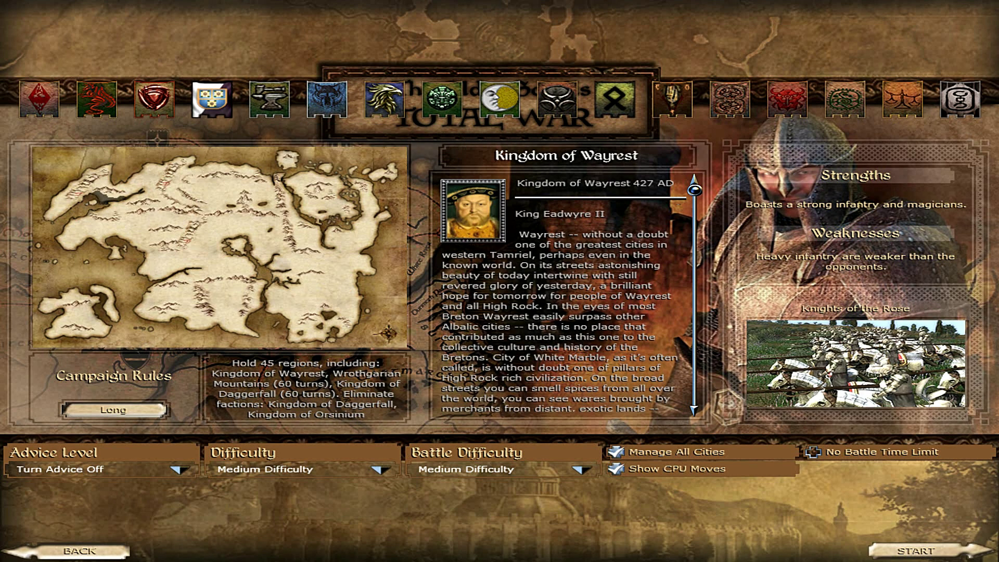
{"action": "left_click", "coordinate": [154, 99]}
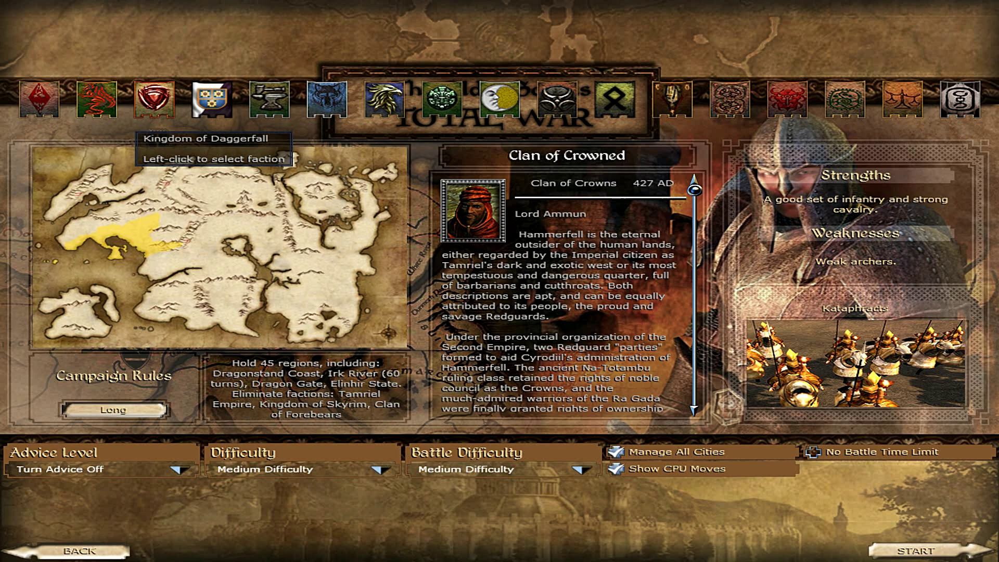
{"action": "left_click", "coordinate": [97, 99]}
{"action": "left_click", "coordinate": [327, 99]}
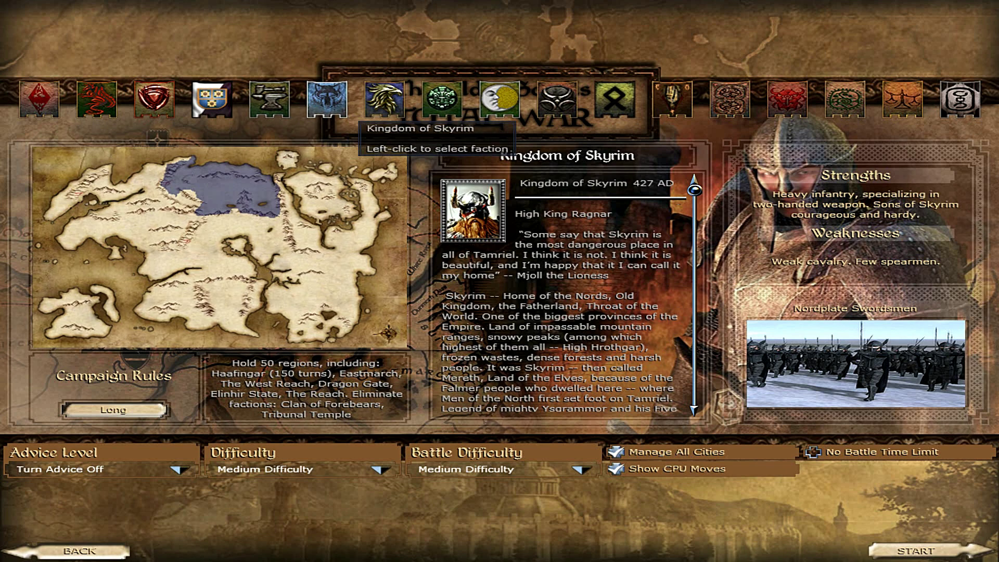
{"action": "left_click", "coordinate": [500, 105]}
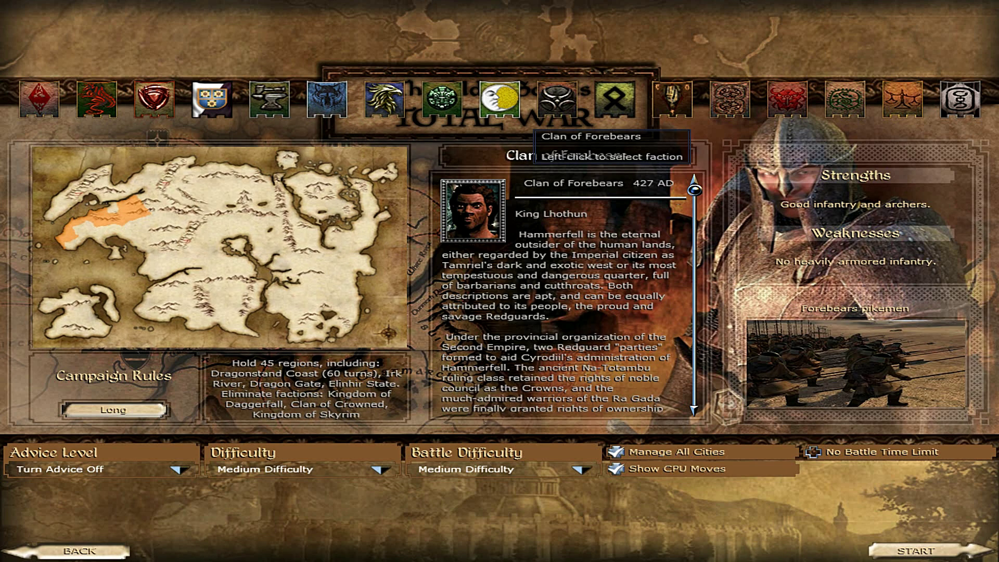
{"action": "left_click", "coordinate": [557, 101]}
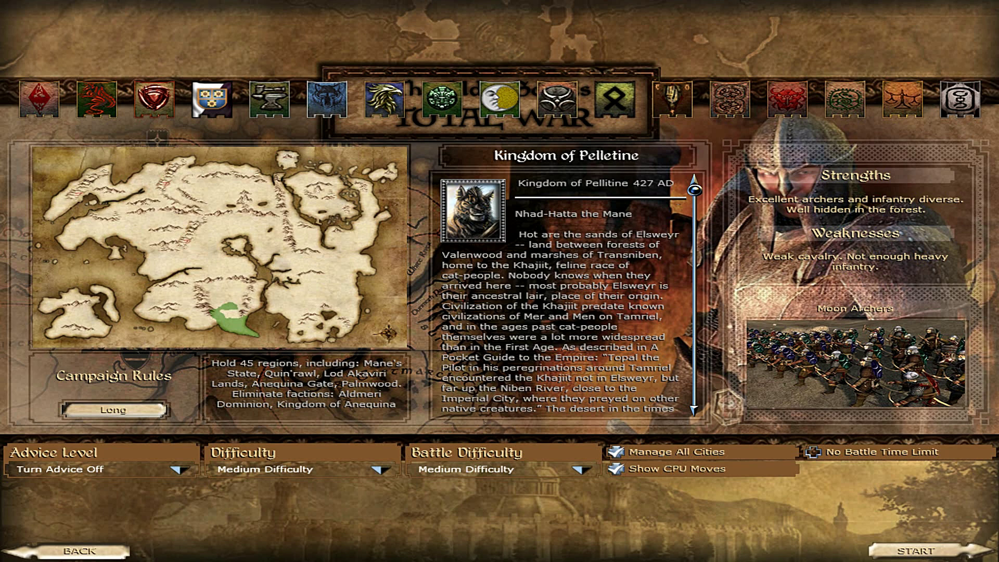
{"action": "left_click", "coordinate": [79, 550]}
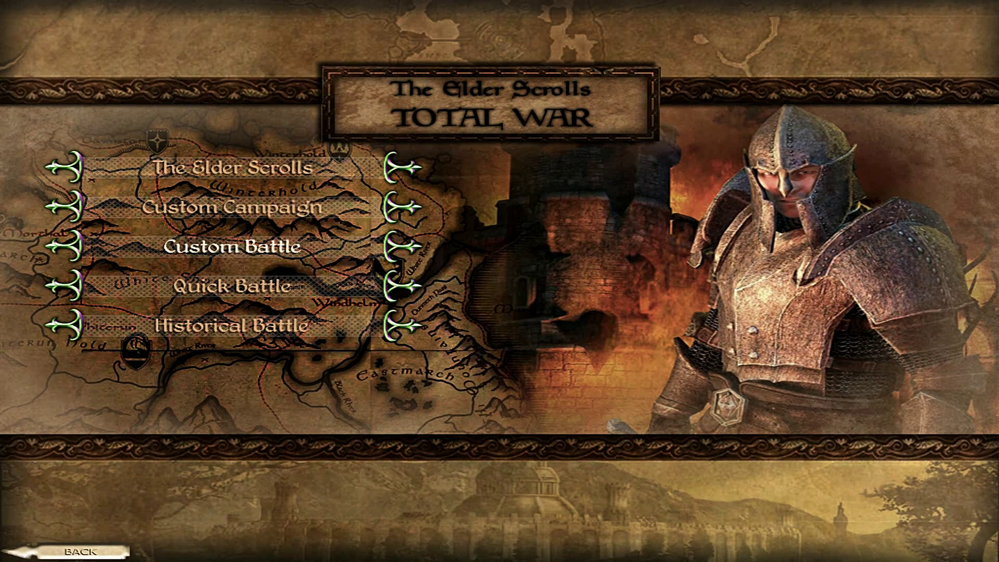
Step: Open the custom battle setup and preview locations including Sancre Tor, Imperial City, Dagoth Ur and Vivec
{"action": "left_click", "coordinate": [232, 247]}
{"action": "left_click", "coordinate": [558, 313]}
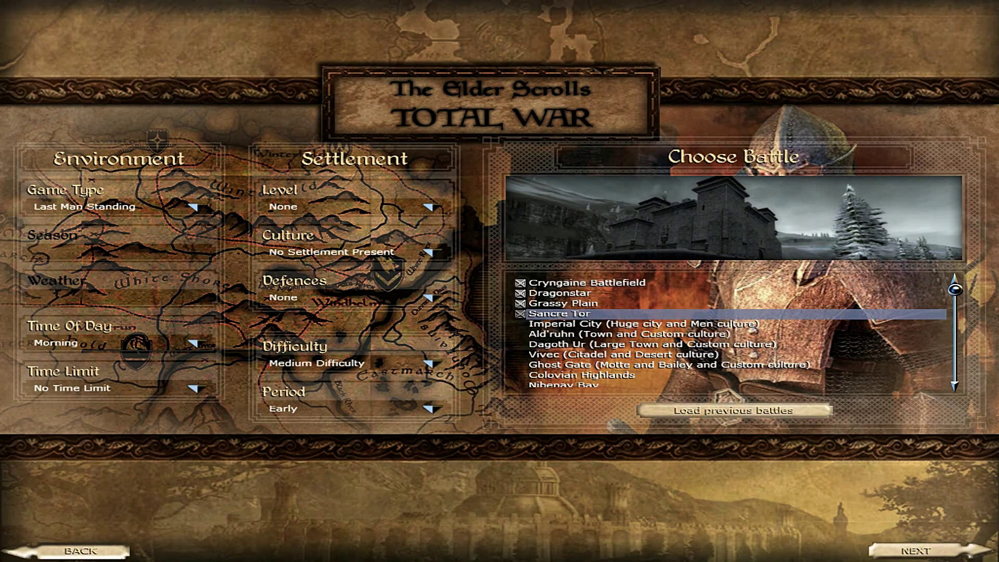
{"action": "left_click", "coordinate": [593, 324]}
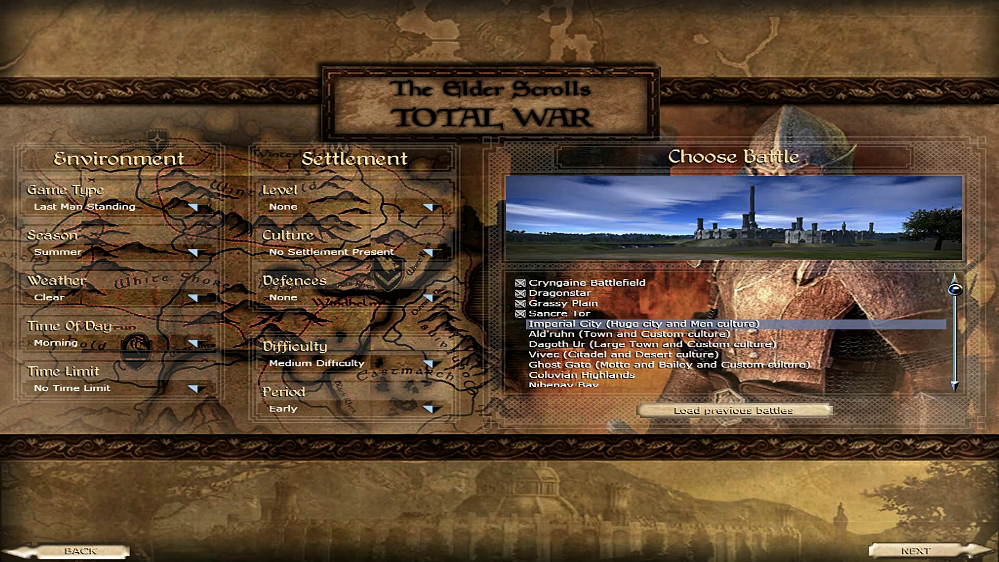
{"action": "left_click", "coordinate": [631, 344]}
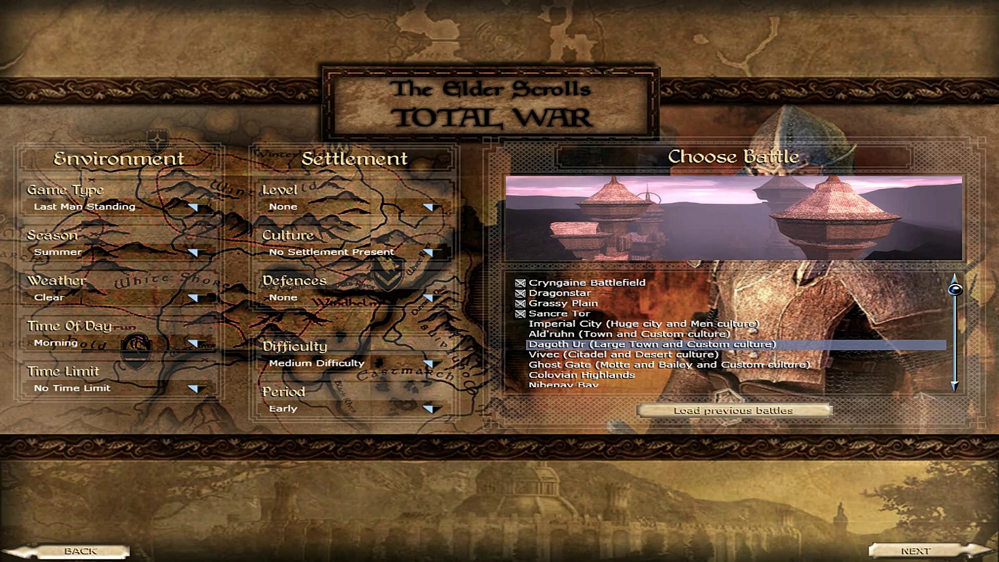
{"action": "left_click", "coordinate": [635, 334]}
{"action": "left_click", "coordinate": [632, 354]}
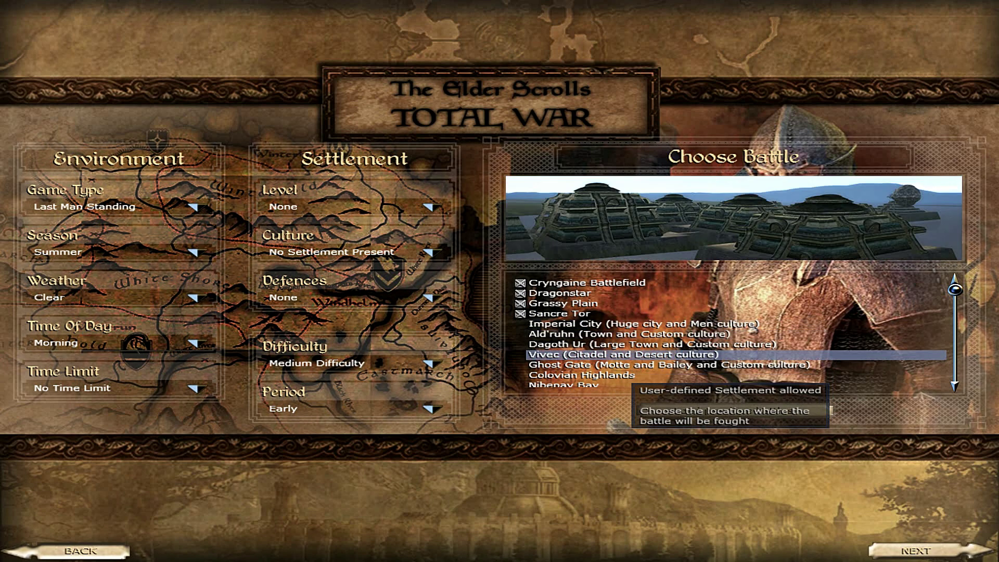
Step: Choose Rift as the custom battle location and continue to the faction setup
{"action": "scroll", "coordinate": [588, 343], "scroll_direction": "down", "scroll_amount": 3}
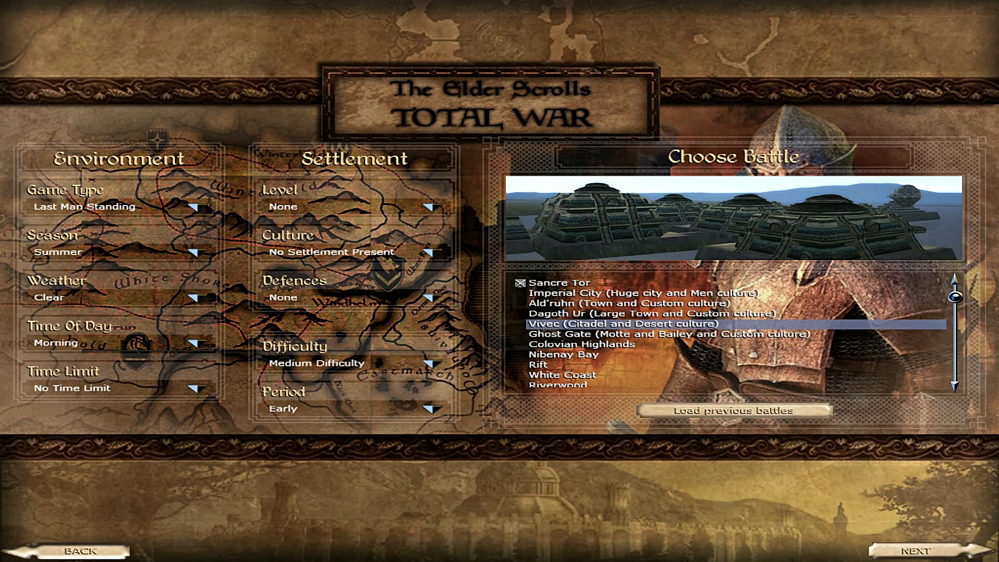
{"action": "scroll", "coordinate": [578, 344], "scroll_direction": "down", "scroll_amount": 2}
{"action": "left_click", "coordinate": [577, 344]}
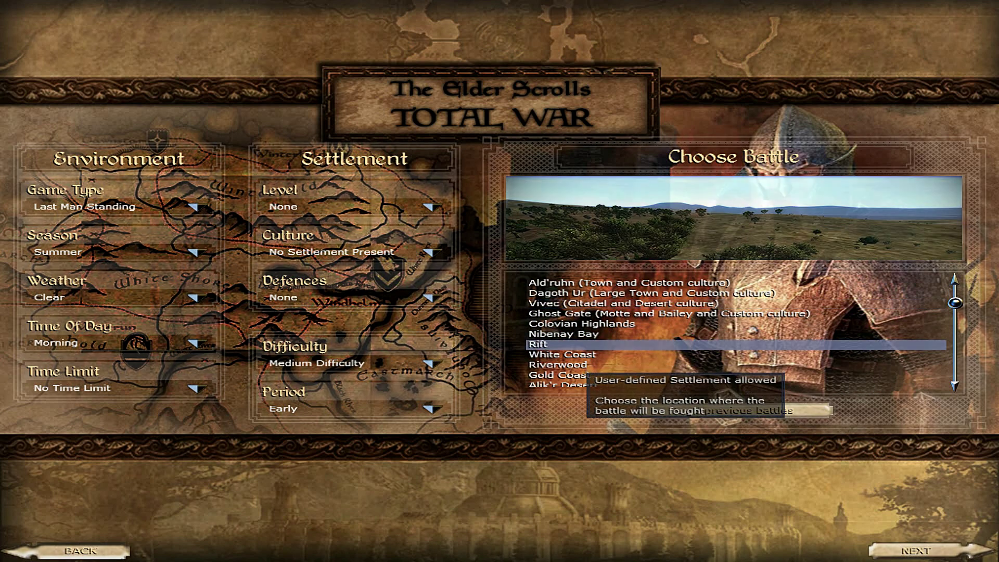
{"action": "key", "text": "Return"}
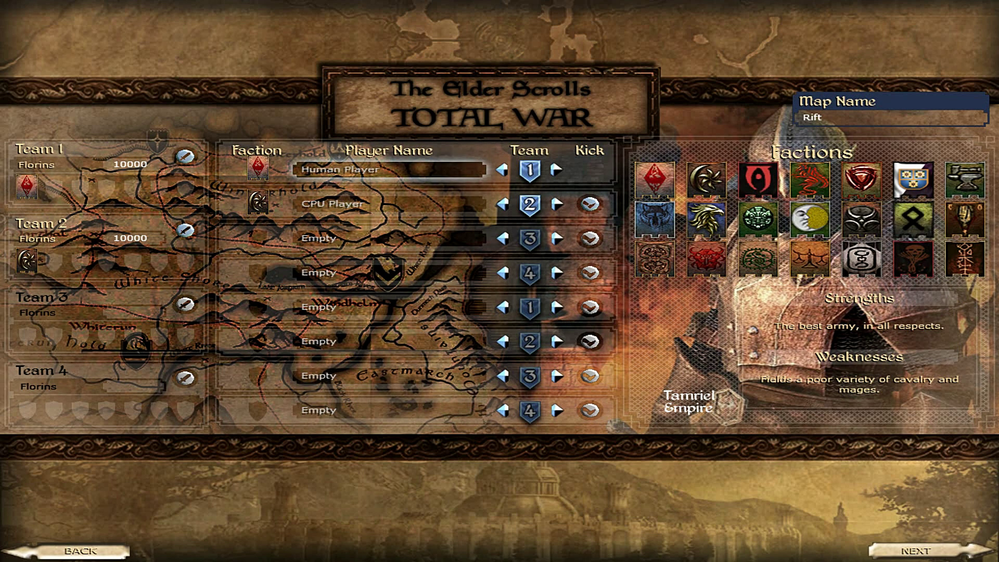
Step: Assign Hordes of Oblivion to the human player and Clans of Black Marsh to the CPU player
{"action": "left_click", "coordinate": [757, 179]}
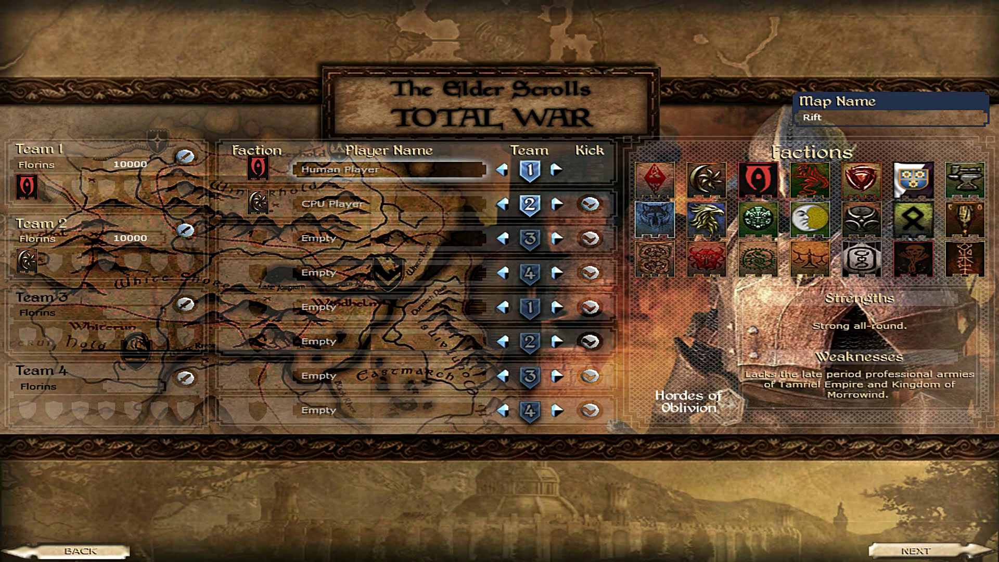
{"action": "left_click", "coordinate": [259, 203]}
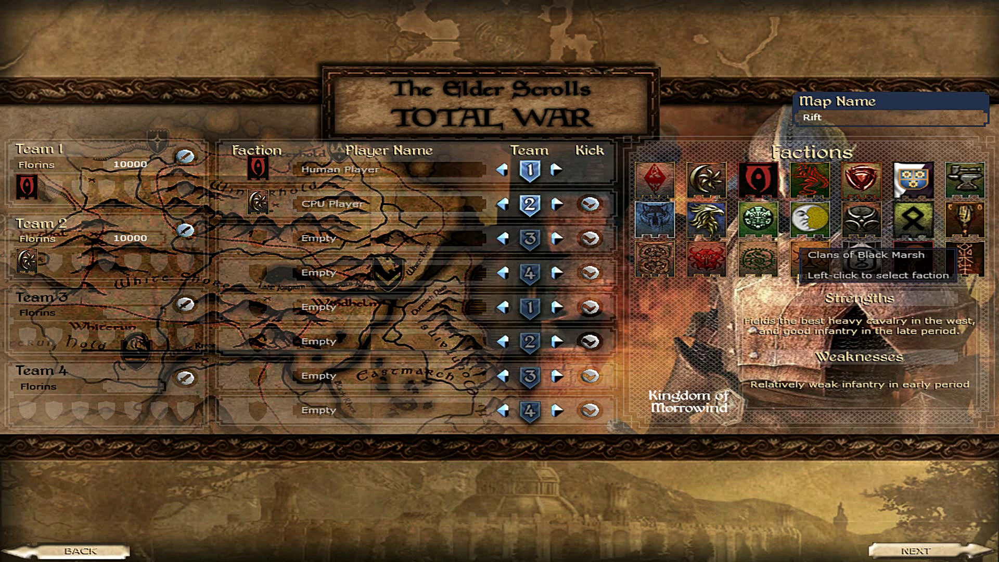
{"action": "left_click", "coordinate": [758, 219]}
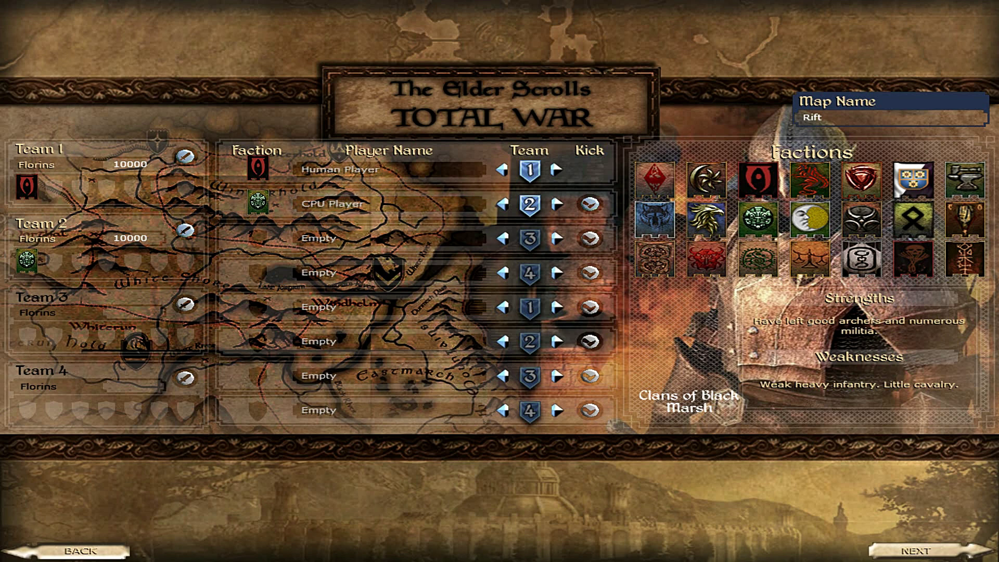
Step: Continue to army selection and add a single unit of Dremora-Churl Mages to the Hordes of Oblivion army on Team 1
{"action": "left_click", "coordinate": [916, 551]}
{"action": "left_click", "coordinate": [80, 551]}
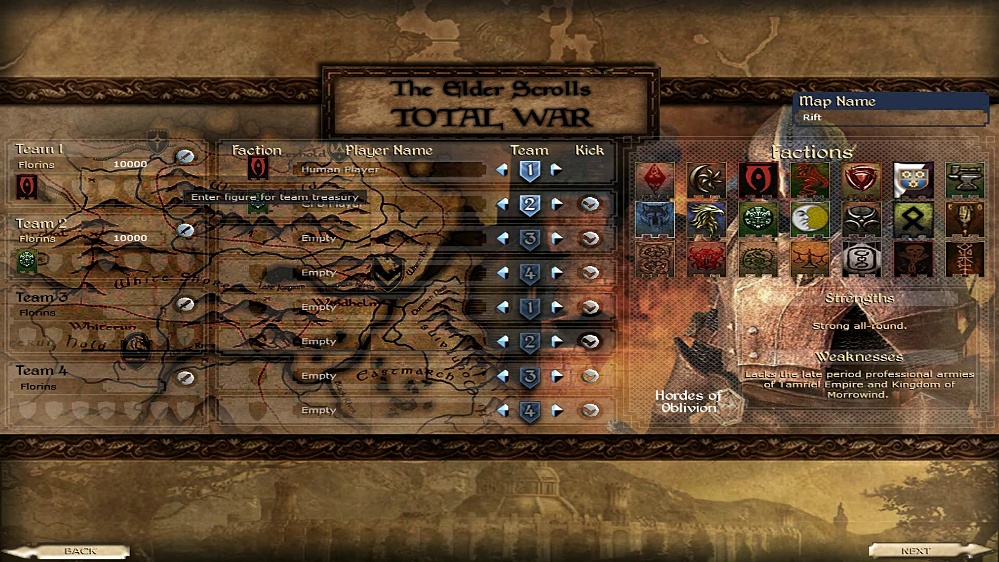
{"action": "left_click", "coordinate": [916, 551]}
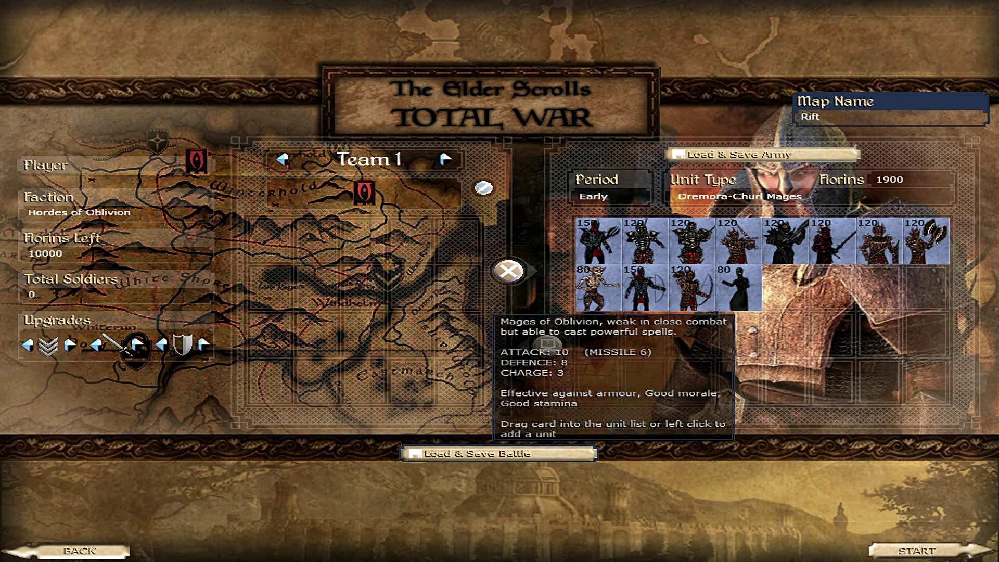
{"action": "left_click", "coordinate": [739, 288]}
{"action": "left_click", "coordinate": [739, 288]}
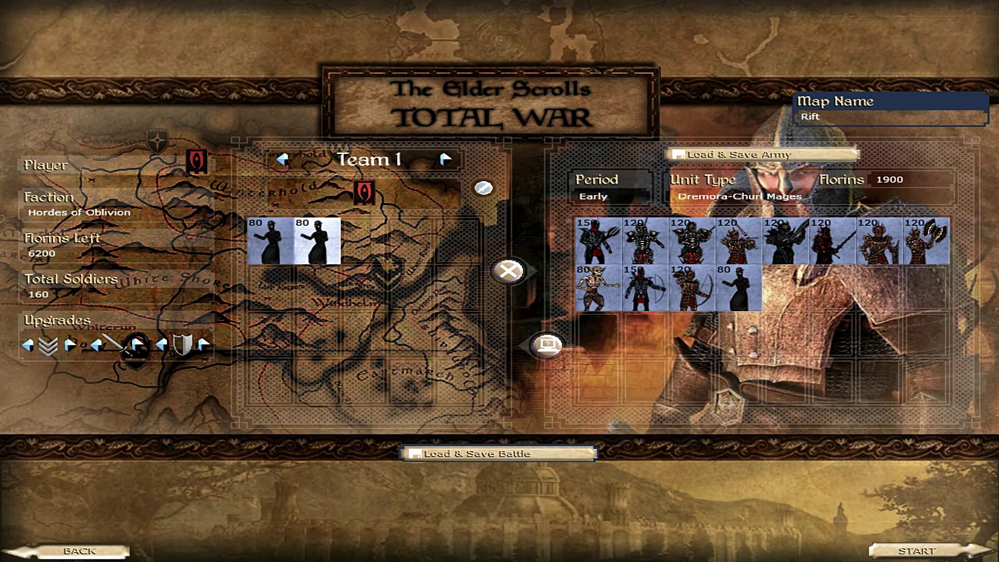
{"action": "left_click", "coordinate": [317, 241]}
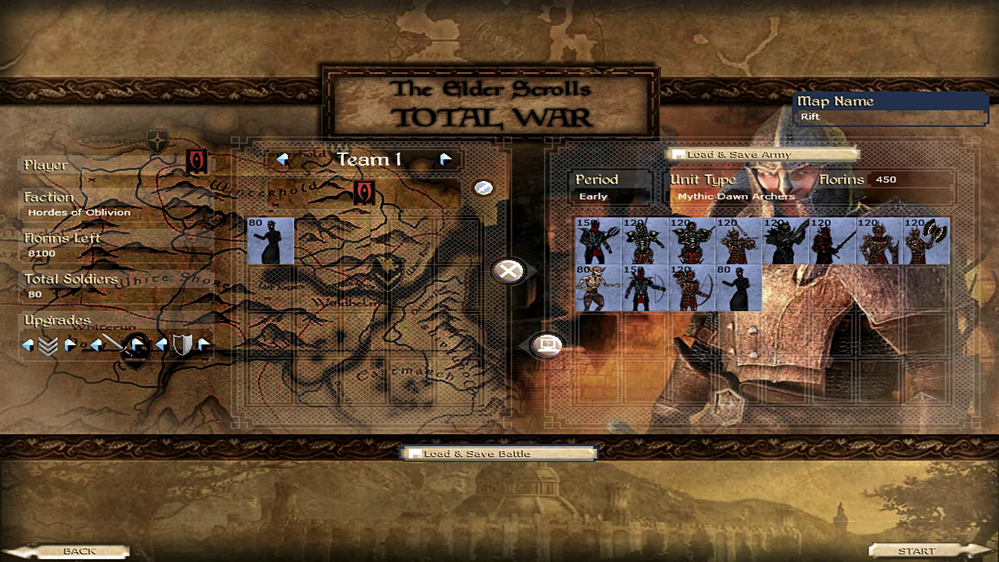
Step: Add three 120-man armoured archer units, two Dremora-Kynval Axemen units and one Scamps unit to Team 1
{"action": "double_click", "coordinate": [693, 287]}
{"action": "double_click", "coordinate": [692, 287]}
{"action": "double_click", "coordinate": [692, 287]}
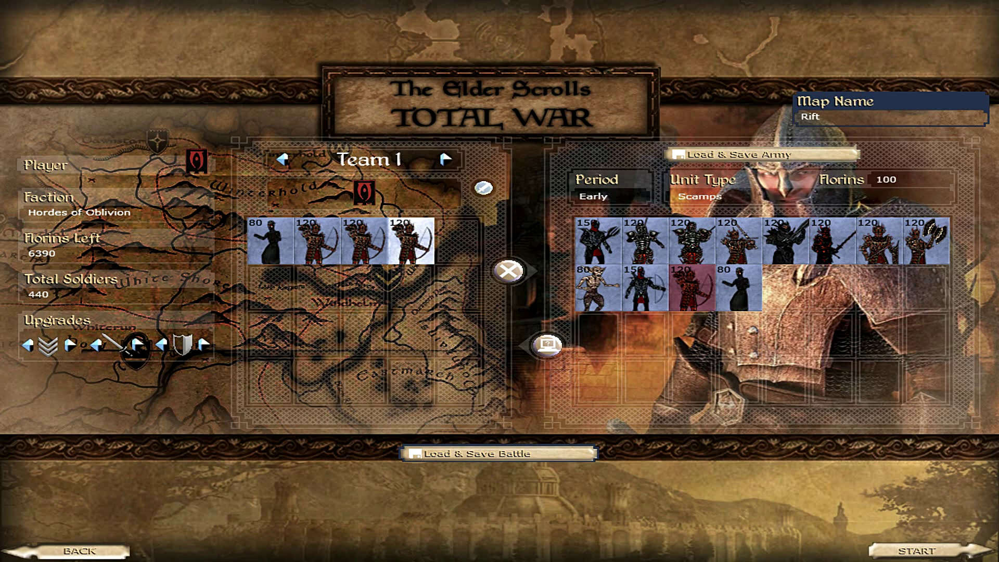
{"action": "double_click", "coordinate": [927, 240]}
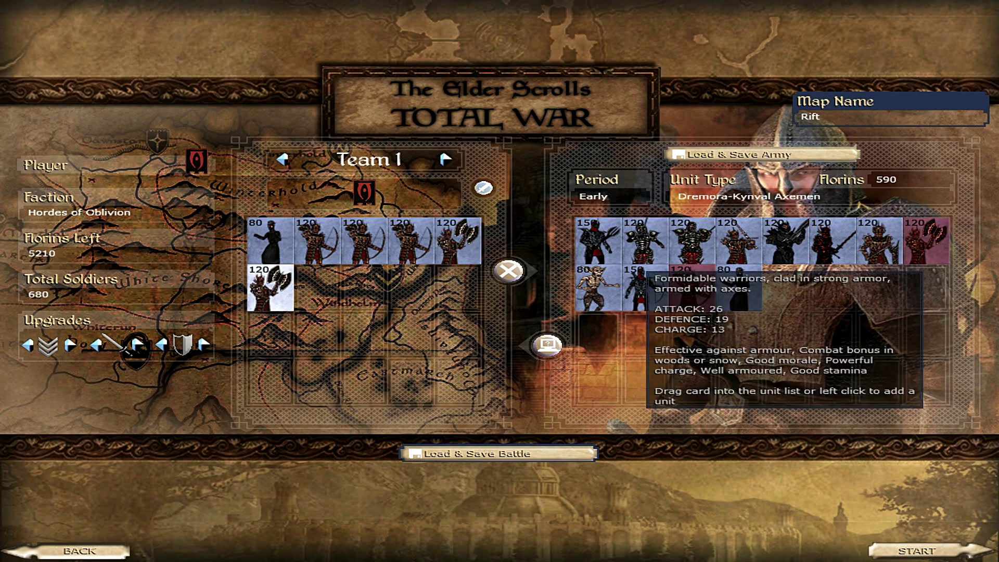
{"action": "left_click", "coordinate": [598, 288]}
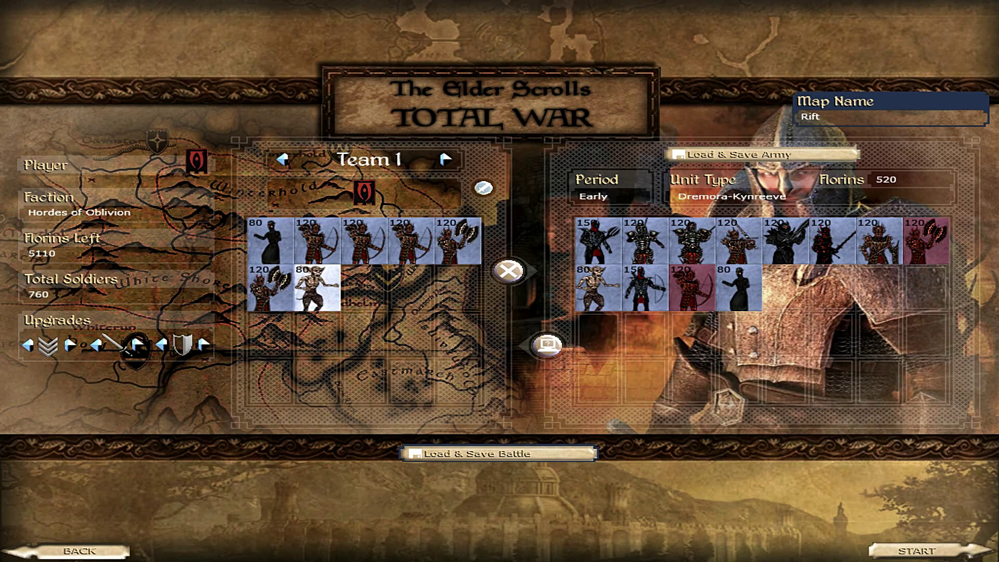
Step: Add two Dremora-Kynreeve units and two units each of the red-and-black swordsmen and the armoured Dremora infantry to Team 1
{"action": "left_click", "coordinate": [785, 241]}
{"action": "left_click", "coordinate": [785, 240]}
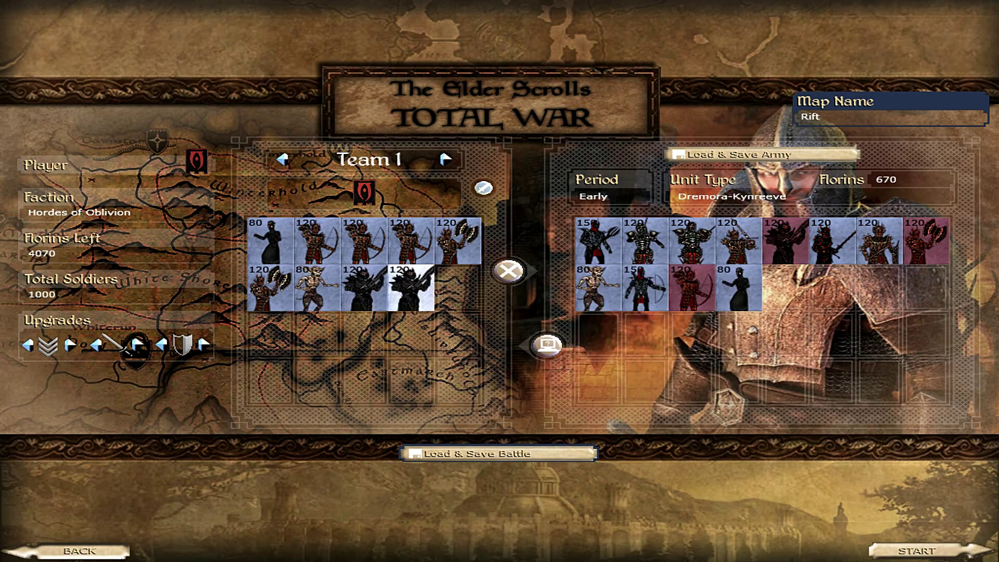
{"action": "left_click", "coordinate": [832, 240]}
{"action": "left_click", "coordinate": [832, 240]}
{"action": "left_click", "coordinate": [692, 240]}
{"action": "left_click", "coordinate": [692, 241]}
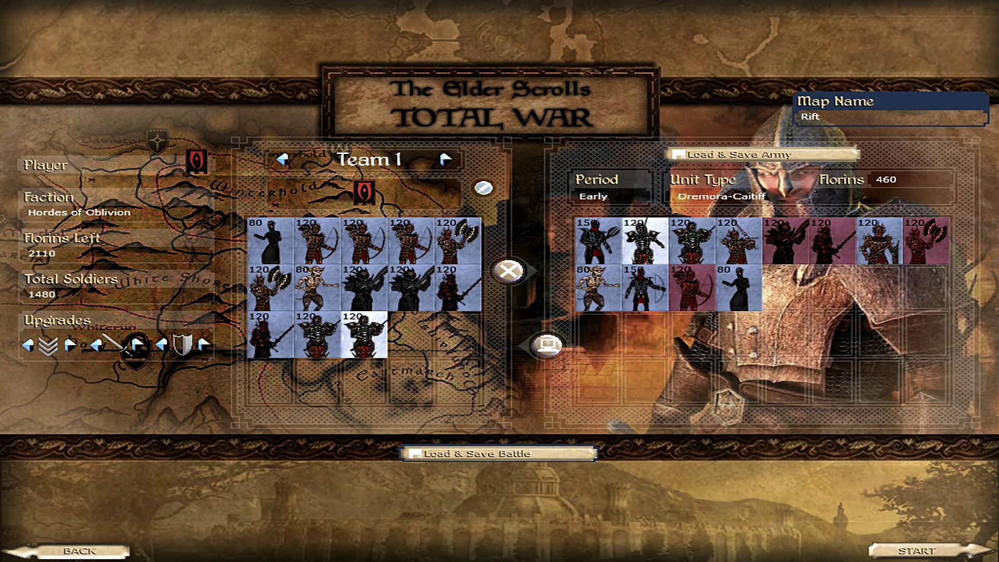
Step: Fill Team 1's roster with two Dremora-Caitiff units, two 150-man infantry units, two red-armoured infantry units and one more armoured Dremora unit
{"action": "left_click", "coordinate": [645, 240]}
{"action": "left_click", "coordinate": [645, 240]}
{"action": "left_click", "coordinate": [598, 241]}
{"action": "left_click", "coordinate": [598, 240]}
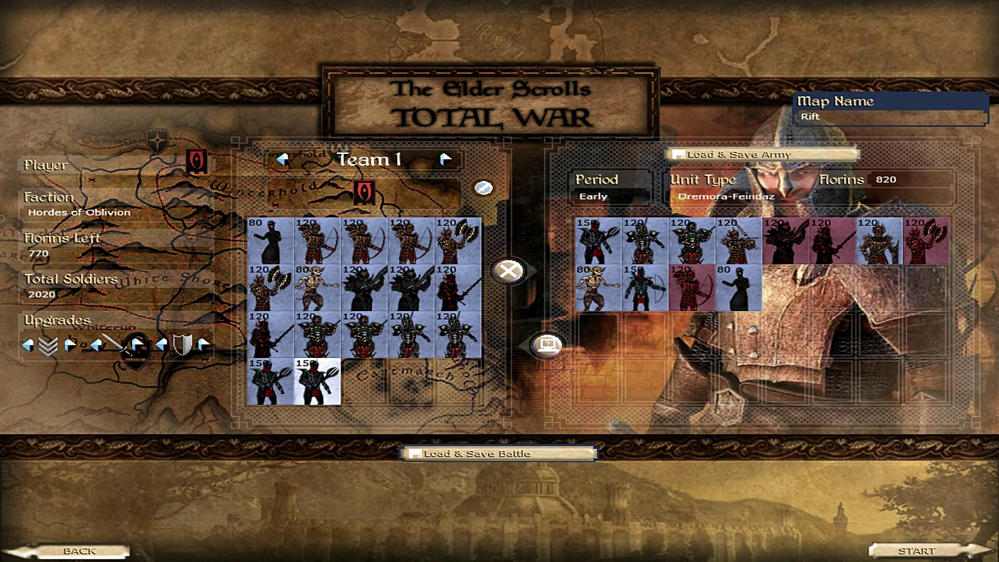
{"action": "left_click", "coordinate": [880, 240]}
{"action": "left_click", "coordinate": [880, 241]}
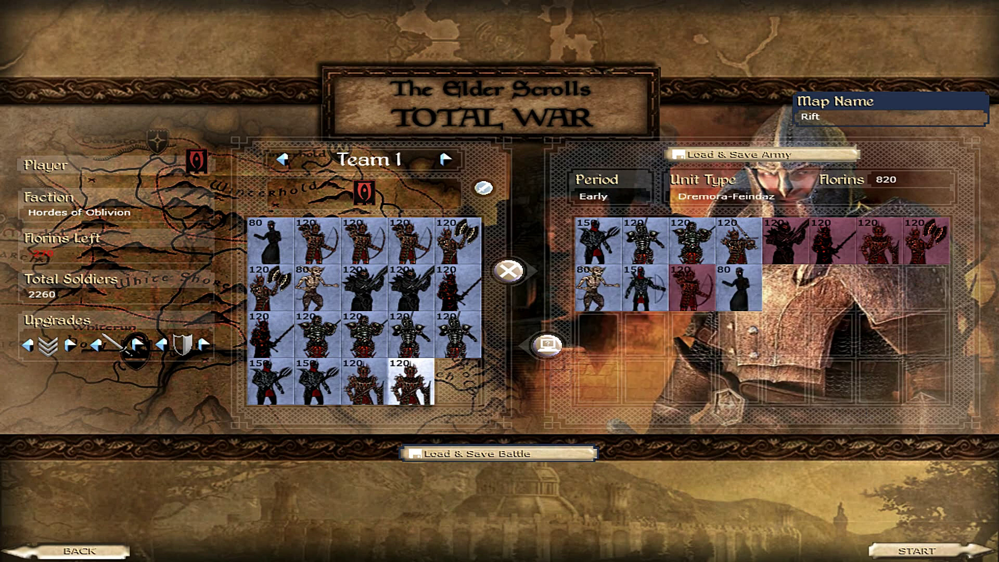
{"action": "left_click", "coordinate": [692, 241]}
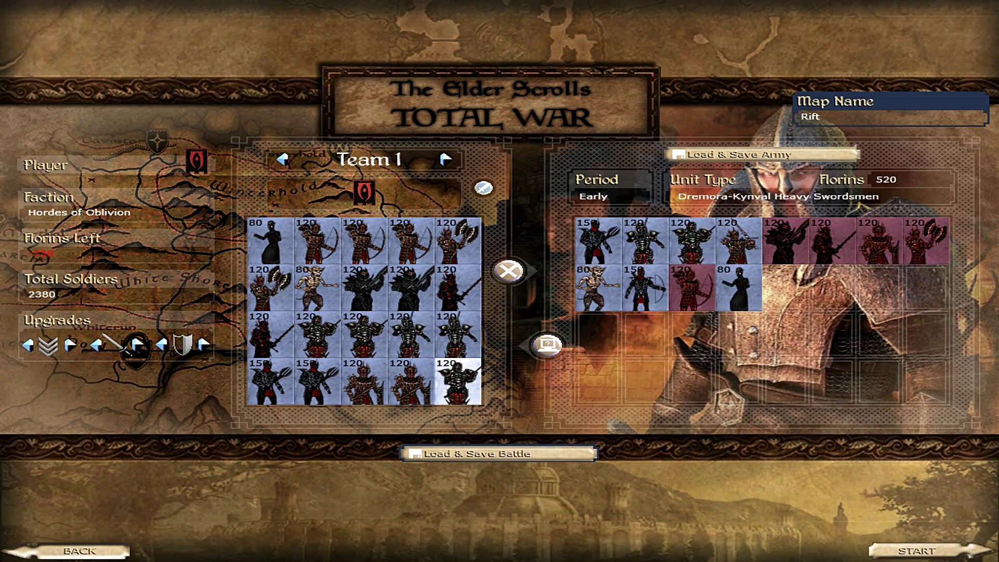
Step: Switch to Team 2's Clans of Black Marsh army and add one cavalry unit and two Argonian Militia units
{"action": "left_click", "coordinate": [445, 160]}
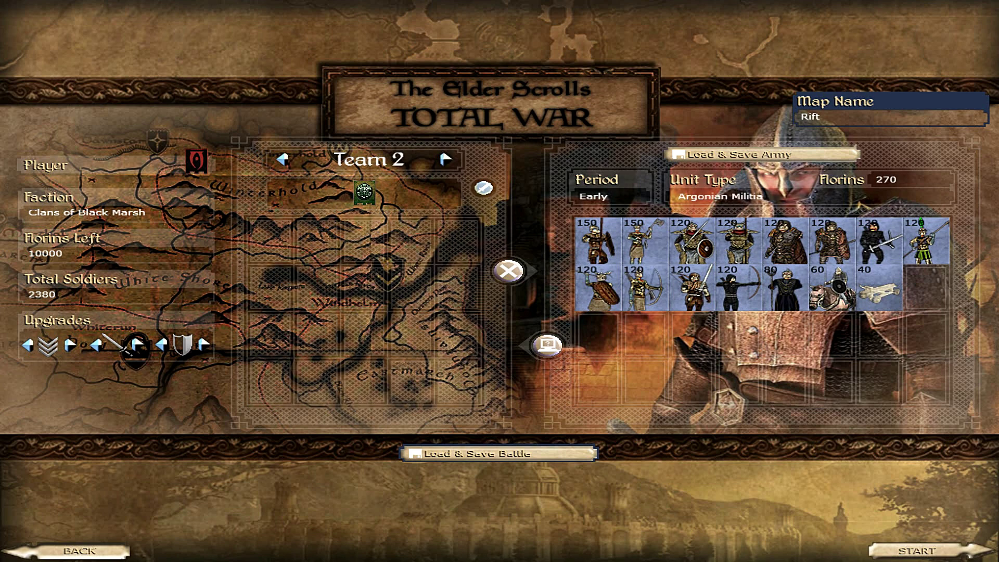
{"action": "left_click", "coordinate": [833, 288]}
{"action": "left_click", "coordinate": [598, 241]}
{"action": "left_click", "coordinate": [598, 241]}
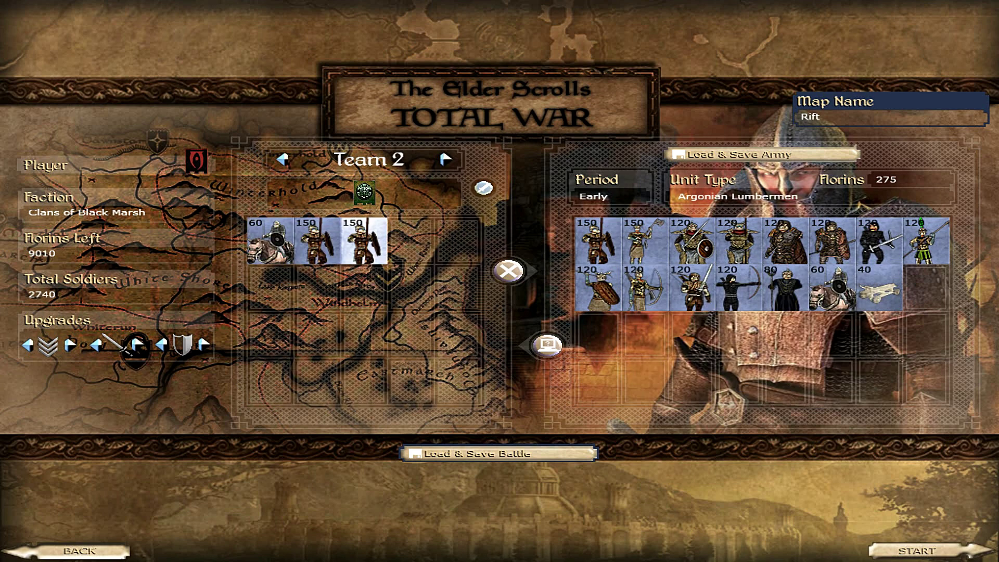
Step: Add two units each of Argonian Lumbermen and four other infantry types, plus one Elite Clan Warriors unit, to Team 2
{"action": "left_click", "coordinate": [645, 241]}
{"action": "left_click", "coordinate": [645, 241]}
{"action": "left_click", "coordinate": [692, 241]}
{"action": "left_click", "coordinate": [692, 241]}
{"action": "left_click", "coordinate": [739, 241]}
{"action": "left_click", "coordinate": [739, 241]}
{"action": "left_click", "coordinate": [833, 241]}
{"action": "left_click", "coordinate": [833, 241]}
{"action": "left_click", "coordinate": [879, 241]}
{"action": "left_click", "coordinate": [880, 241]}
{"action": "left_click", "coordinate": [926, 241]}
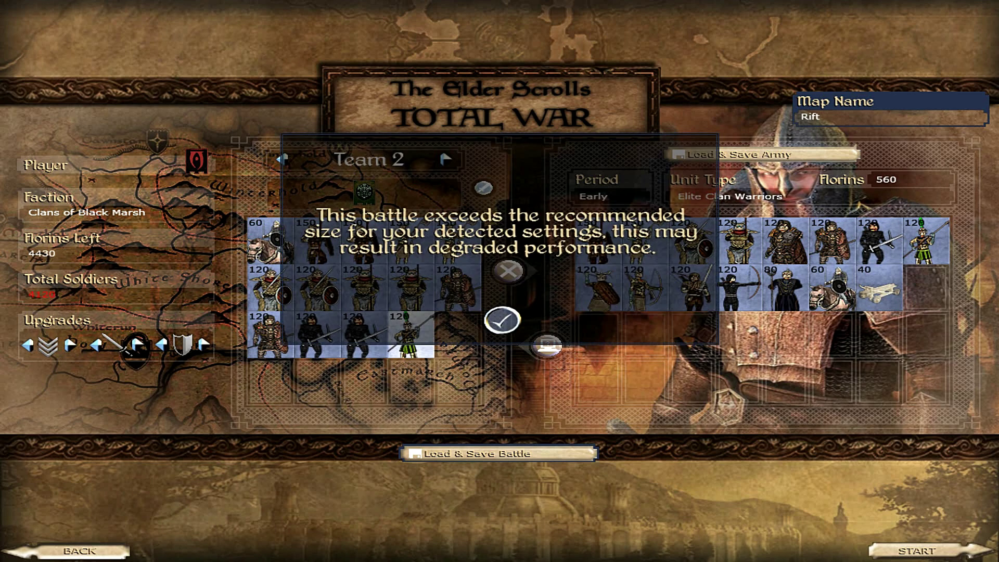
Step: Accept the battle-size warning and complete Team 2's roster with two units each of the first three types in the second unit row
{"action": "left_click", "coordinate": [502, 321]}
{"action": "left_click", "coordinate": [598, 287]}
{"action": "left_click", "coordinate": [598, 287]}
{"action": "left_click", "coordinate": [645, 288]}
{"action": "left_click", "coordinate": [645, 288]}
{"action": "left_click", "coordinate": [692, 288]}
{"action": "left_click", "coordinate": [692, 288]}
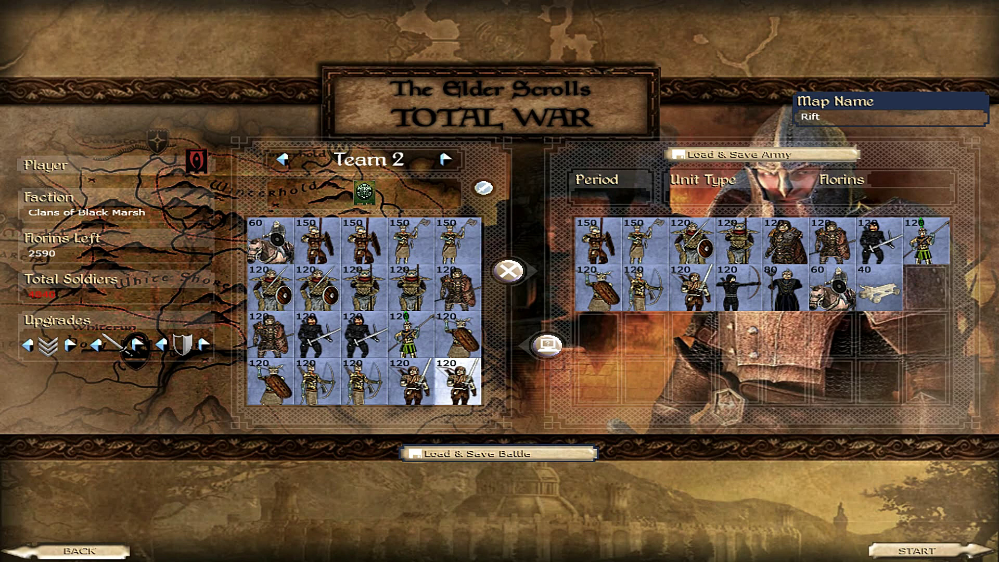
Step: Return to Team 1, remove two of the archer units and move the Scamps to the end of the army list
{"action": "left_click", "coordinate": [547, 344]}
{"action": "left_click", "coordinate": [502, 320]}
{"action": "left_click", "coordinate": [282, 160]}
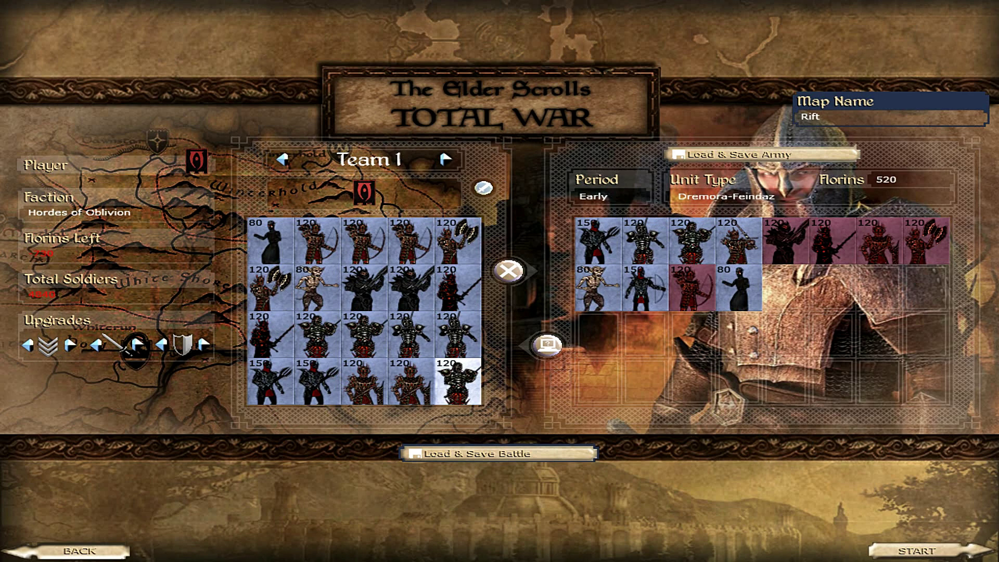
{"action": "right_click", "coordinate": [411, 240]}
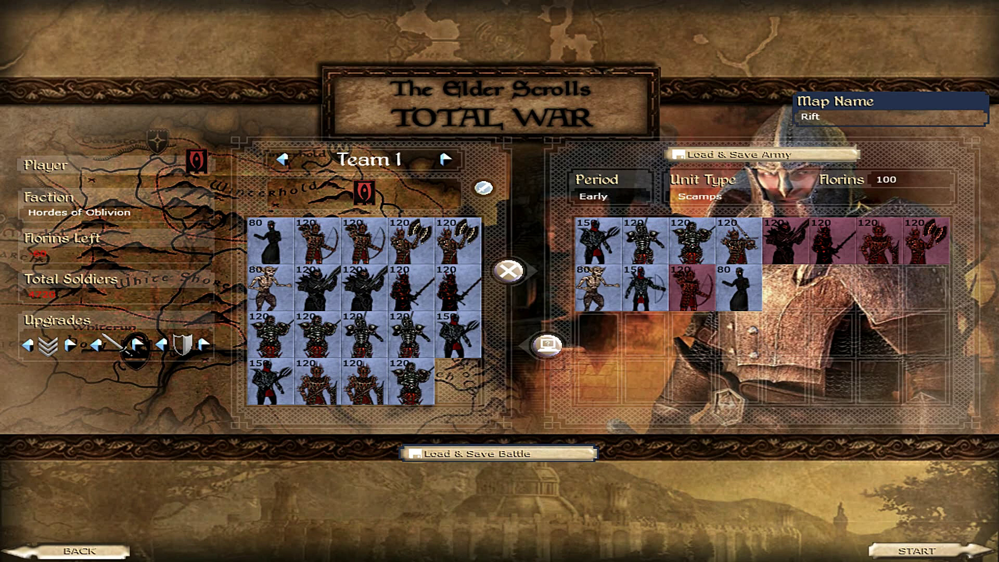
{"action": "left_click", "coordinate": [270, 287]}
{"action": "left_click", "coordinate": [598, 289]}
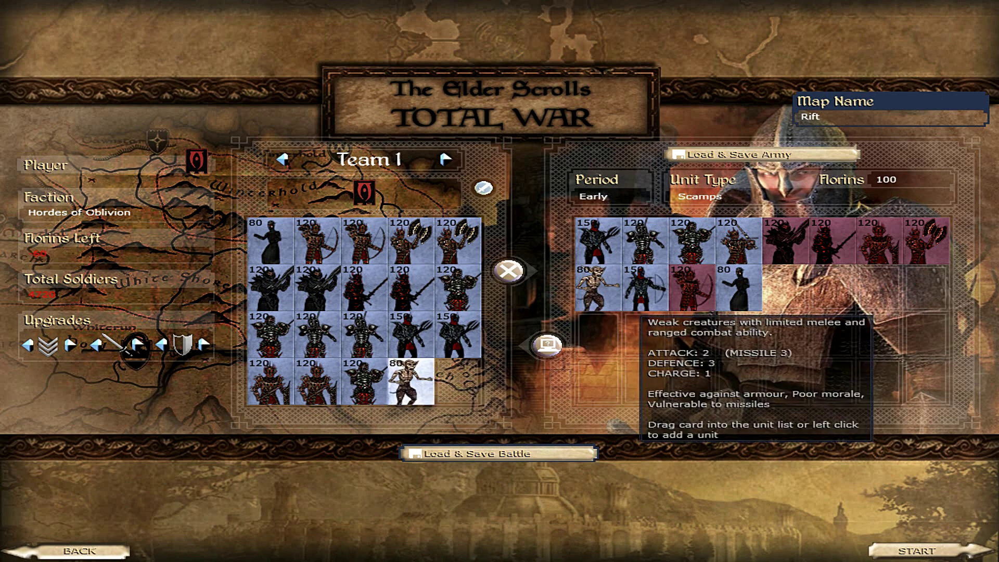
{"action": "right_click", "coordinate": [364, 240]}
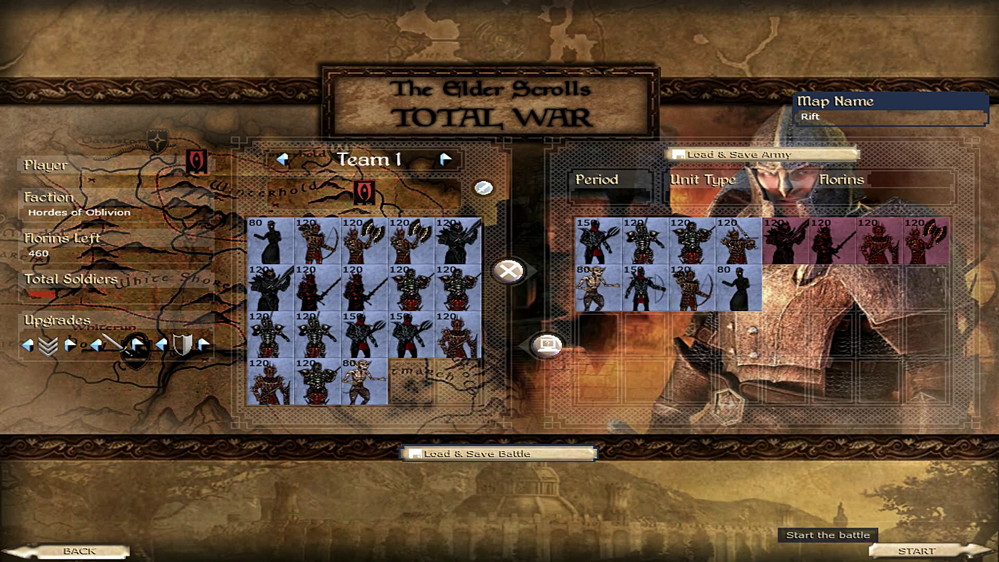
Step: Start the custom battle and enter the deployment phase
{"action": "left_click", "coordinate": [915, 551]}
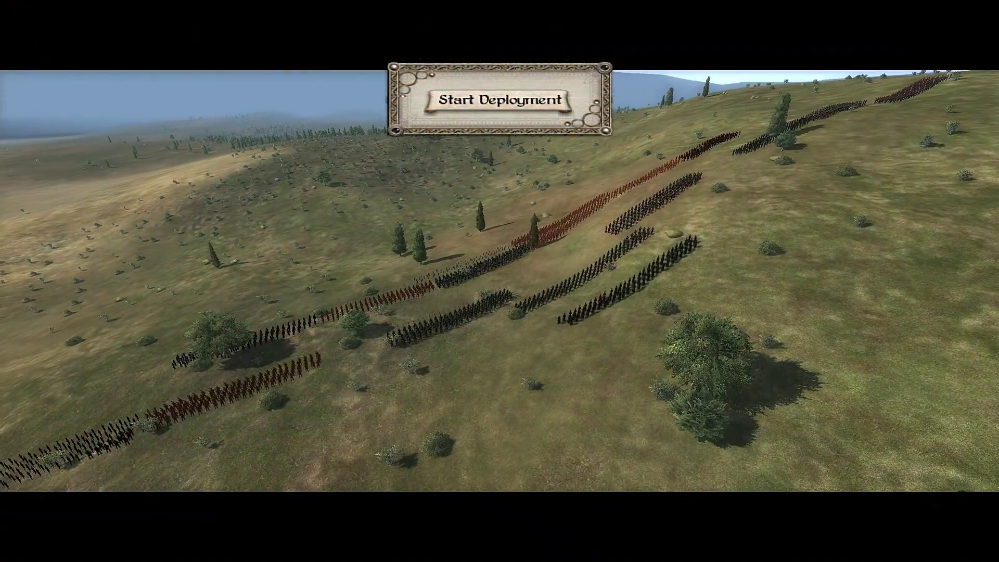
{"action": "key", "text": "Return"}
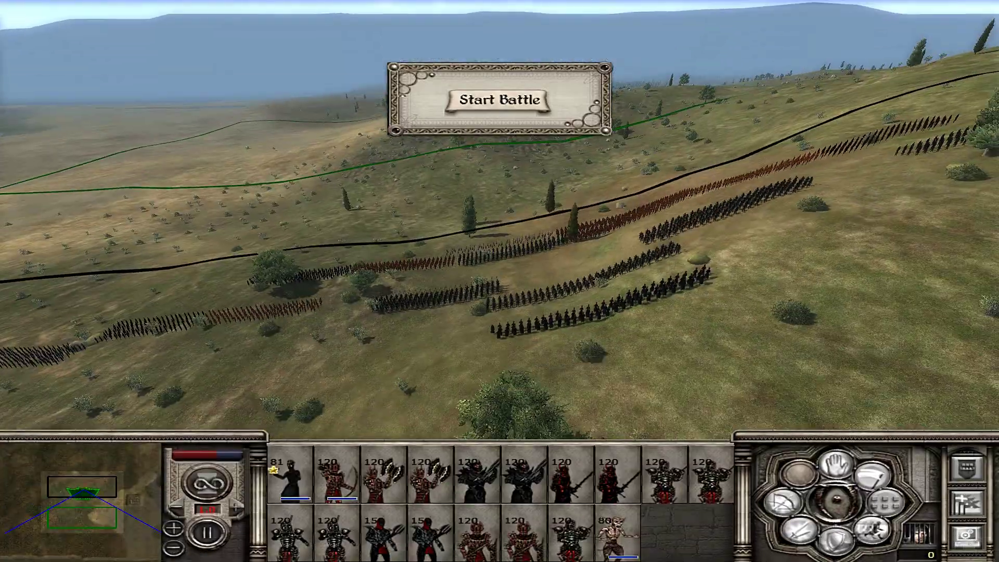
Step: Survey the deployed Hordes of Oblivion army and examine the Dremora infantry lines up close
{"action": "scroll", "coordinate": [499, 218], "scroll_direction": "down", "scroll_amount": 1}
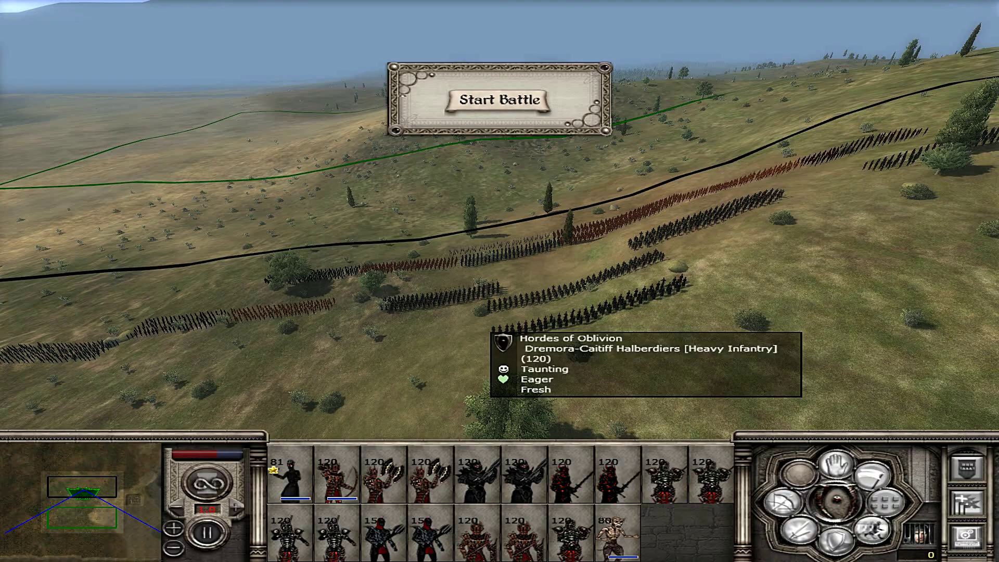
{"action": "key", "text": "e"}
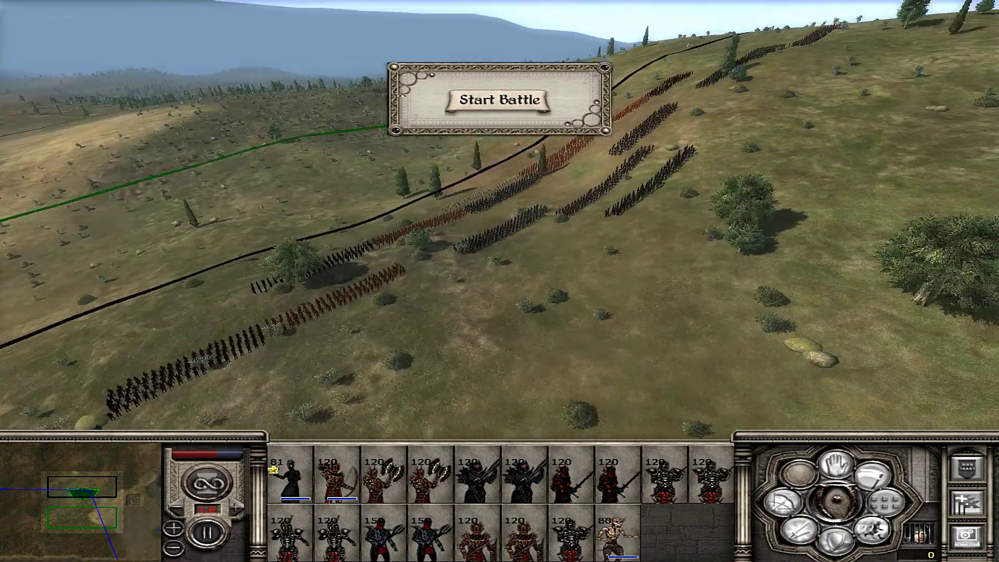
{"action": "scroll", "coordinate": [499, 281], "scroll_direction": "up", "scroll_amount": 4}
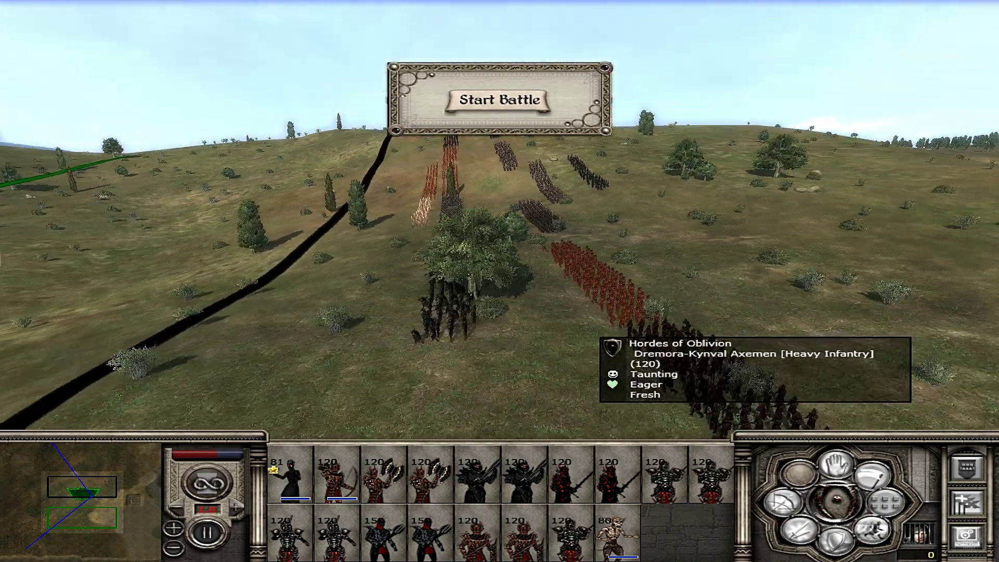
{"action": "key", "text": "a"}
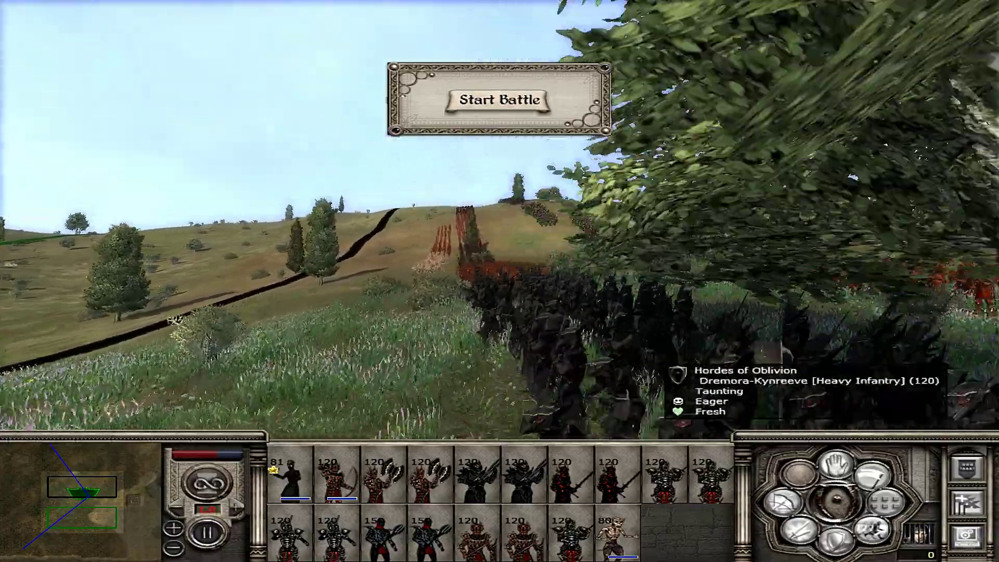
{"action": "key", "text": "e"}
{"action": "key", "text": "a"}
{"action": "key", "text": "e"}
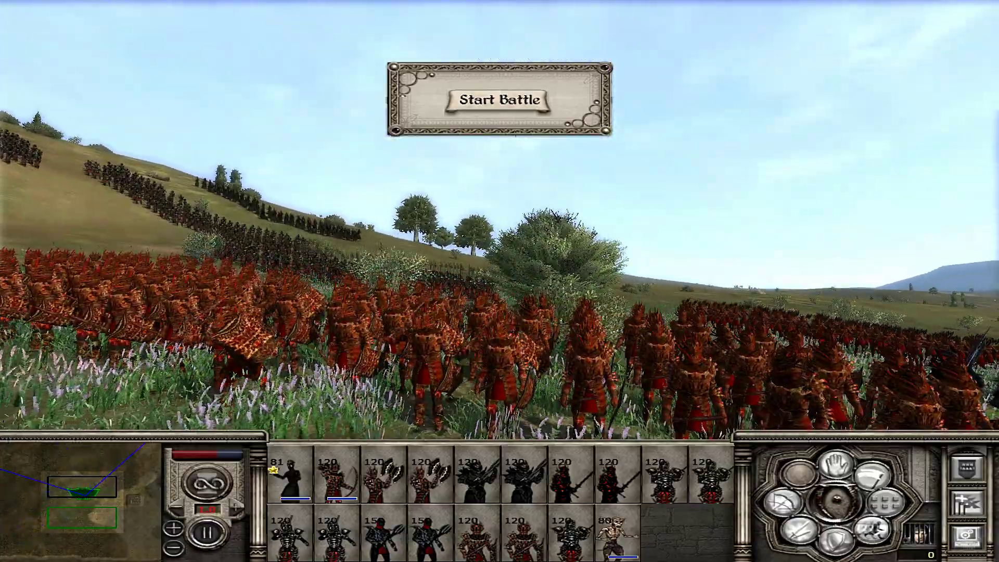
{"action": "key", "text": "e"}
{"action": "key", "text": "s"}
{"action": "key", "text": "a"}
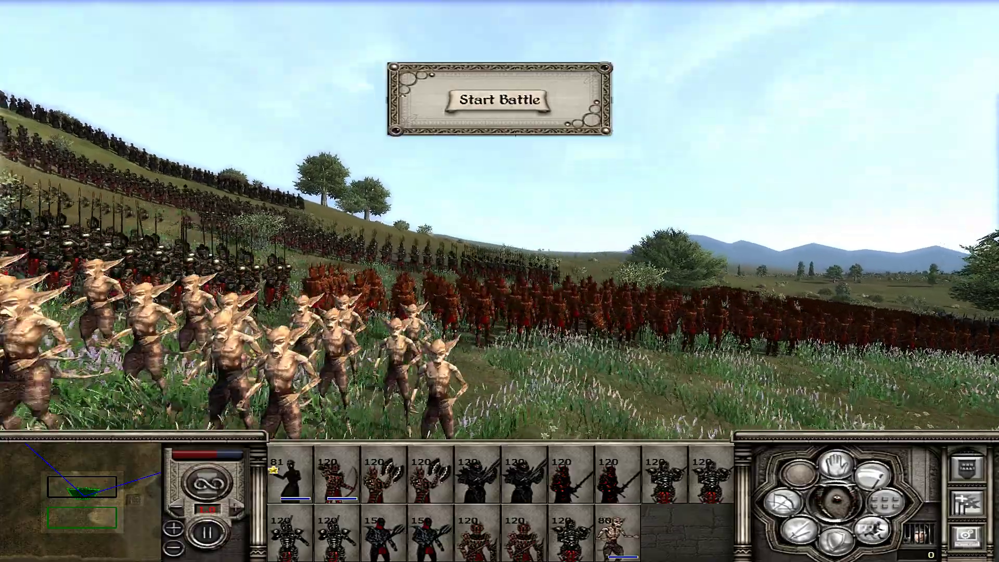
Step: Examine the Scamps, Dremora-Caitiff Halberdiers and Dremora-Churl Mages up close, ending with an overview of the army
{"action": "key", "text": "q"}
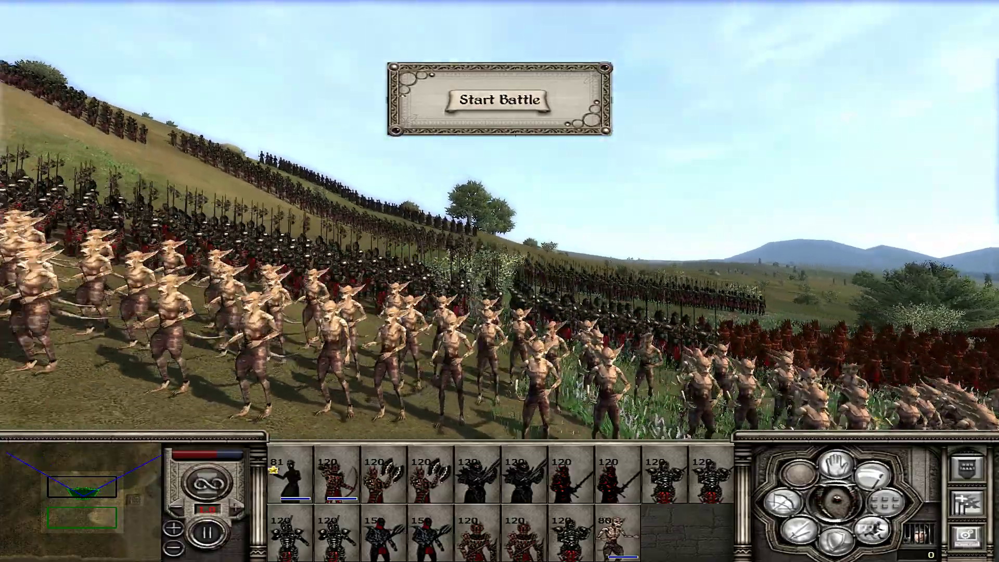
{"action": "key", "text": "a"}
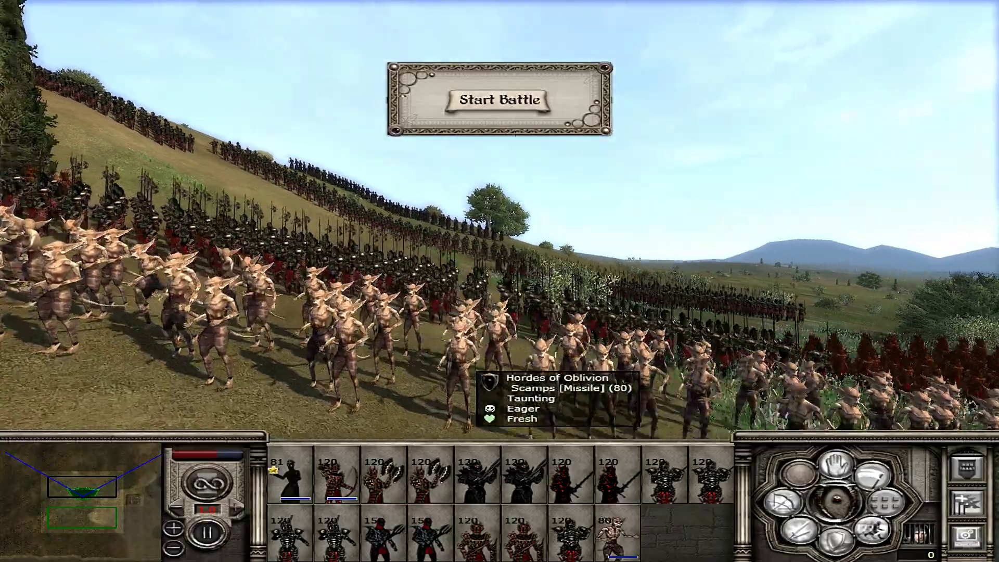
{"action": "key", "text": "w"}
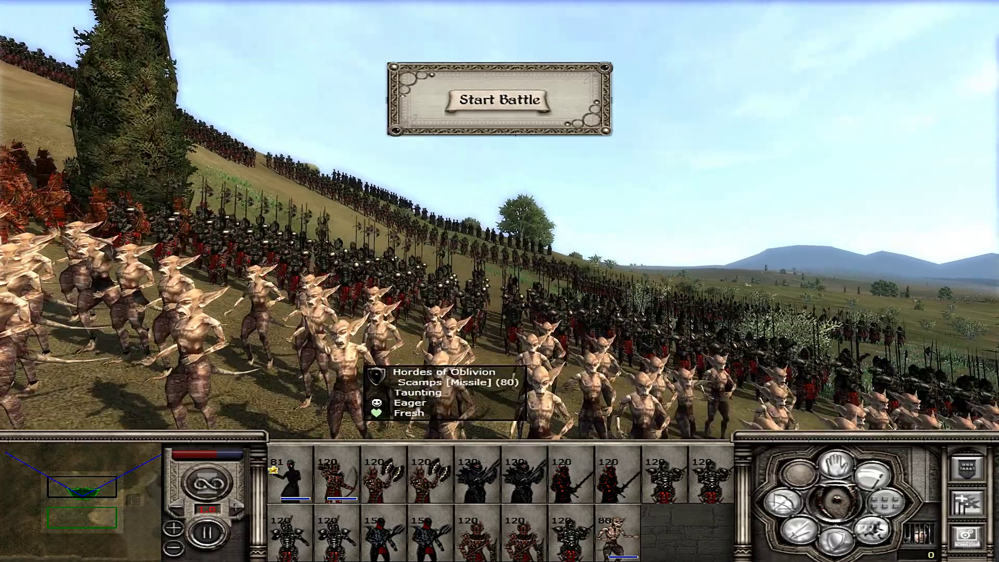
{"action": "key", "text": "w"}
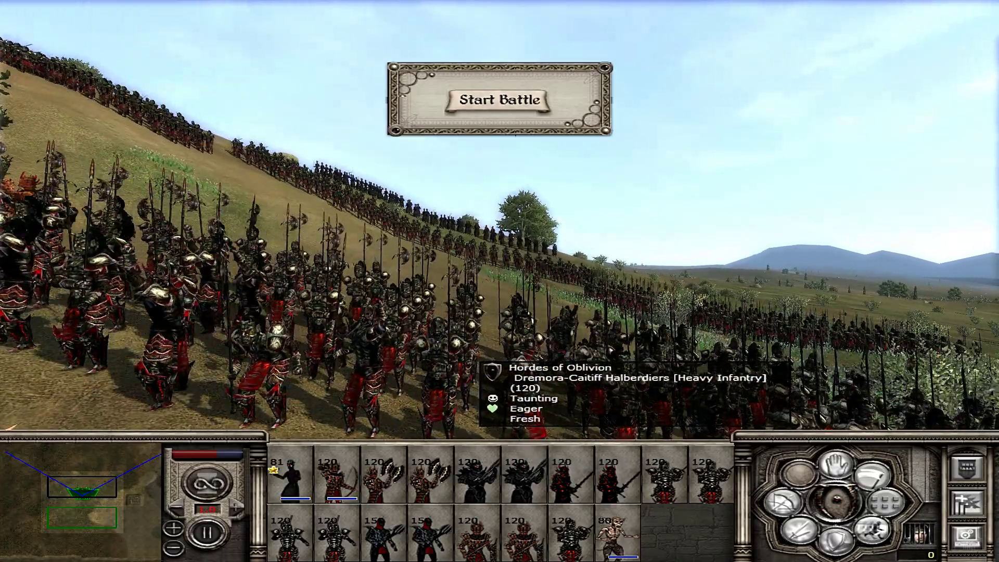
{"action": "key", "text": "s"}
{"action": "key", "text": "w"}
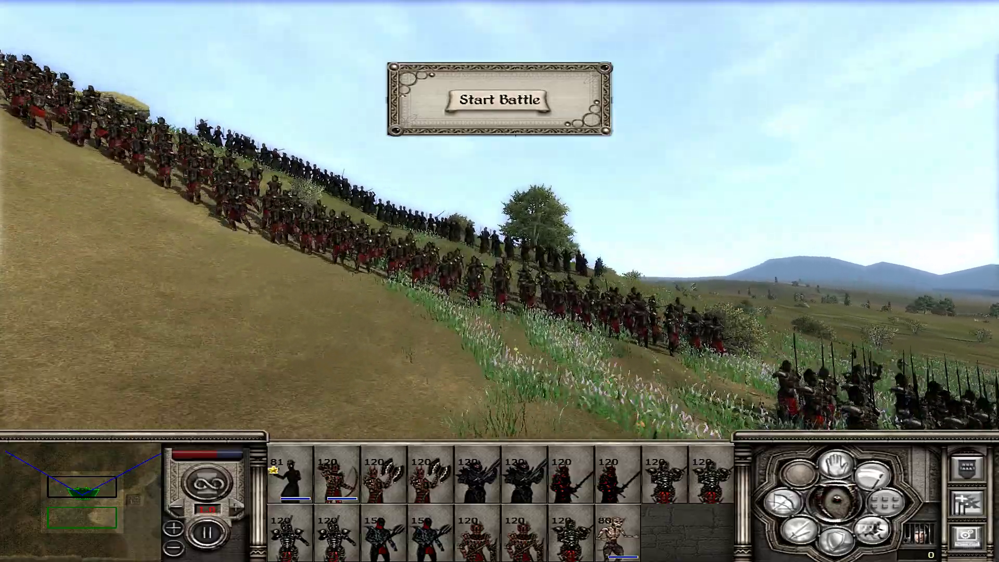
{"action": "key", "text": "w"}
{"action": "key", "text": "w"}
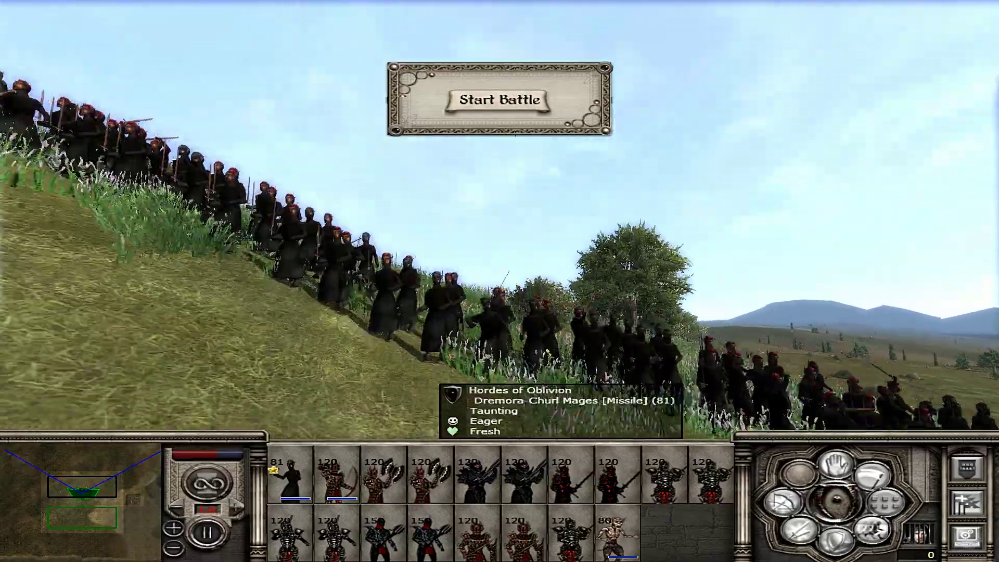
{"action": "scroll", "coordinate": [500, 281], "scroll_direction": "down", "scroll_amount": 5}
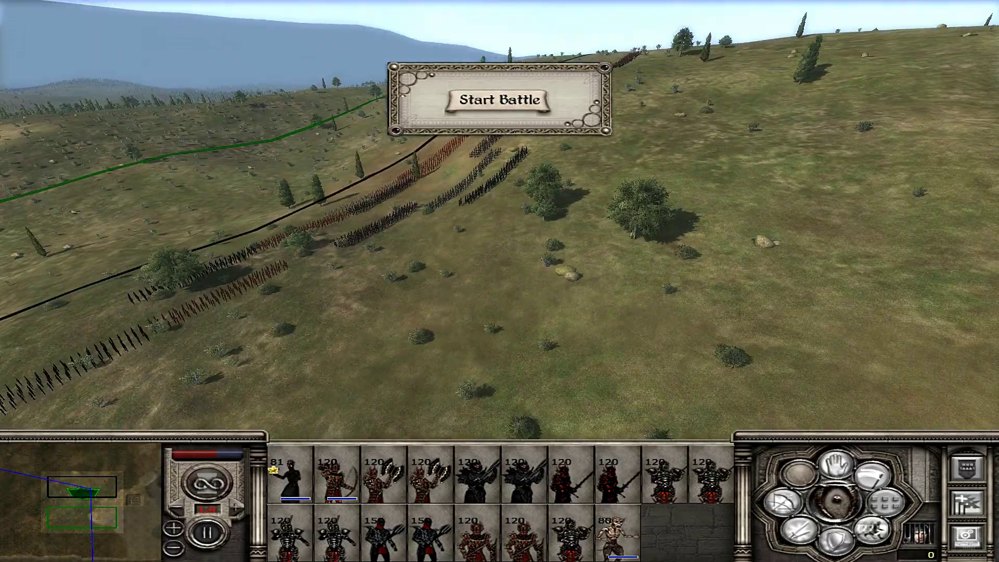
Step: Begin the battle and order the whole Hordes of Oblivion army to charge the Argonian Ambush Masters of the Clans of Black Marsh
{"action": "left_click", "coordinate": [497, 100]}
{"action": "key", "text": "a"}
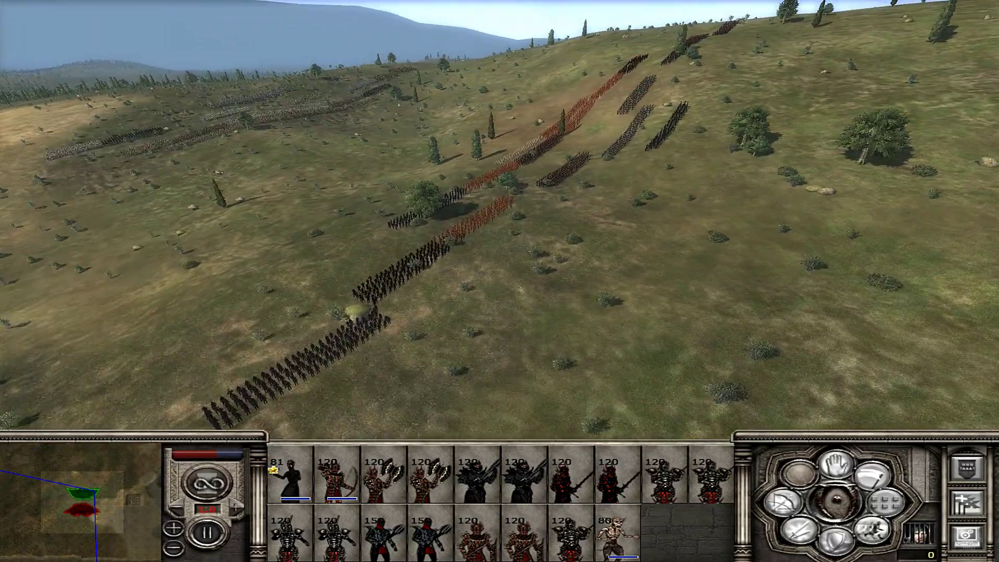
{"action": "key", "text": "d"}
{"action": "key", "text": "s"}
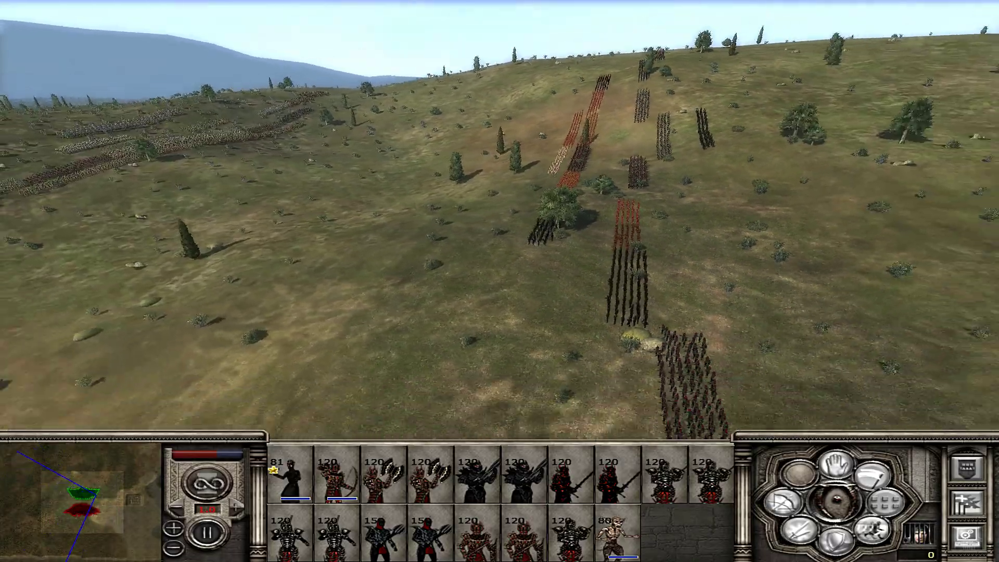
{"action": "left_click_drag", "start_coordinate": [517, 37], "coordinate": [727, 338]}
{"action": "key", "text": "a"}
{"action": "right_click", "coordinate": [307, 120]}
{"action": "right_click", "coordinate": [307, 121]}
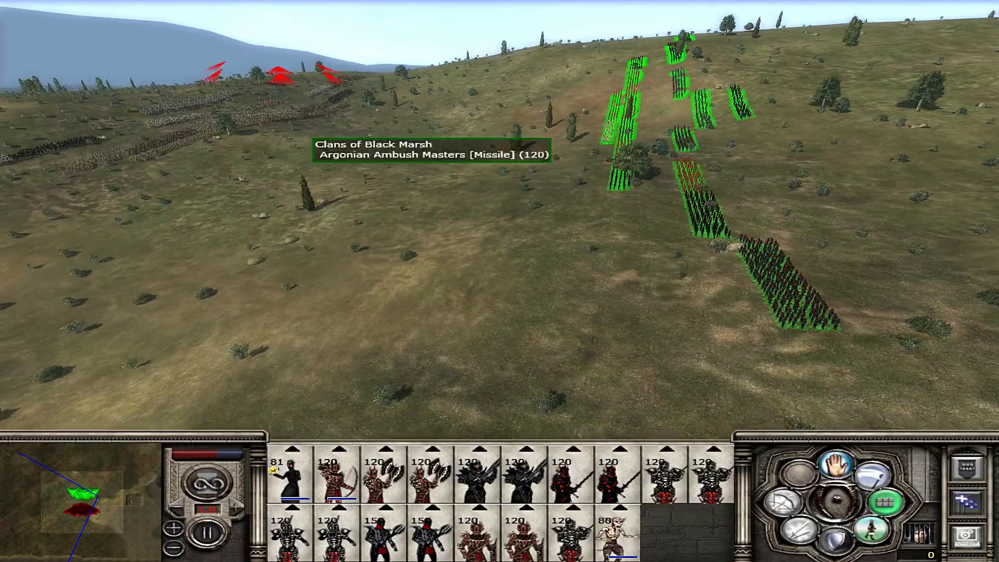
Step: Survey the advancing Hordes of Oblivion lines and the opposing Clans of Black Marsh formation from above
{"action": "key", "text": "a"}
{"action": "key", "text": "w"}
{"action": "key", "text": "e"}
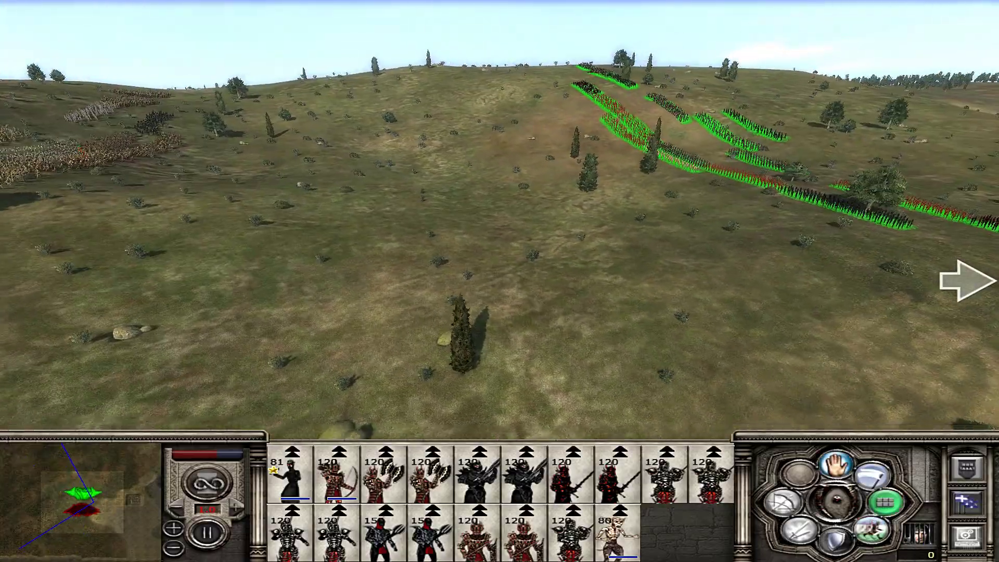
{"action": "key", "text": "q"}
{"action": "key", "text": "q"}
{"action": "key", "text": "d"}
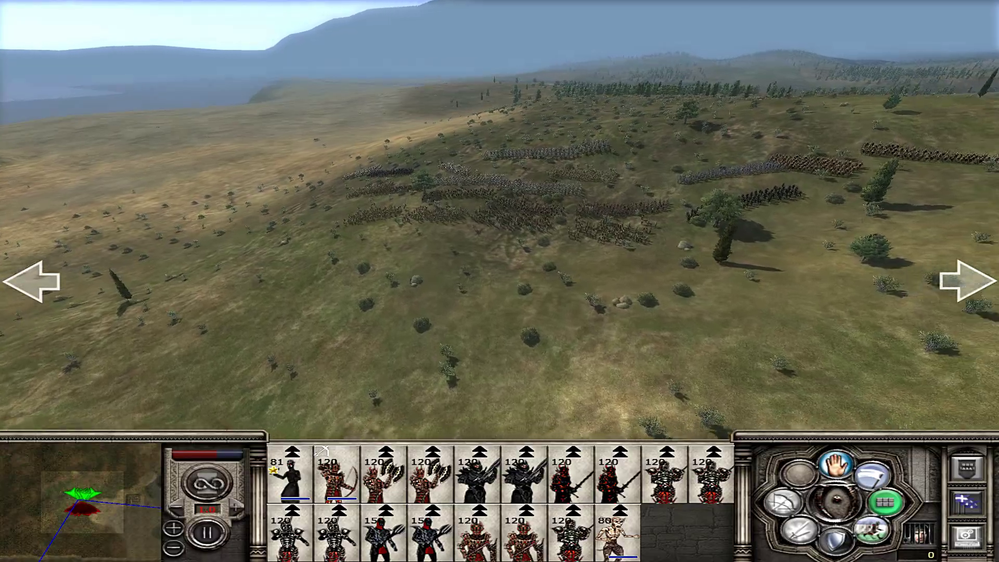
Step: Examine the Clans of Black Marsh army at ground level, including the Argonian Hunters and Lilmoth Fishermen
{"action": "scroll", "coordinate": [499, 221], "scroll_direction": "up", "scroll_amount": 5}
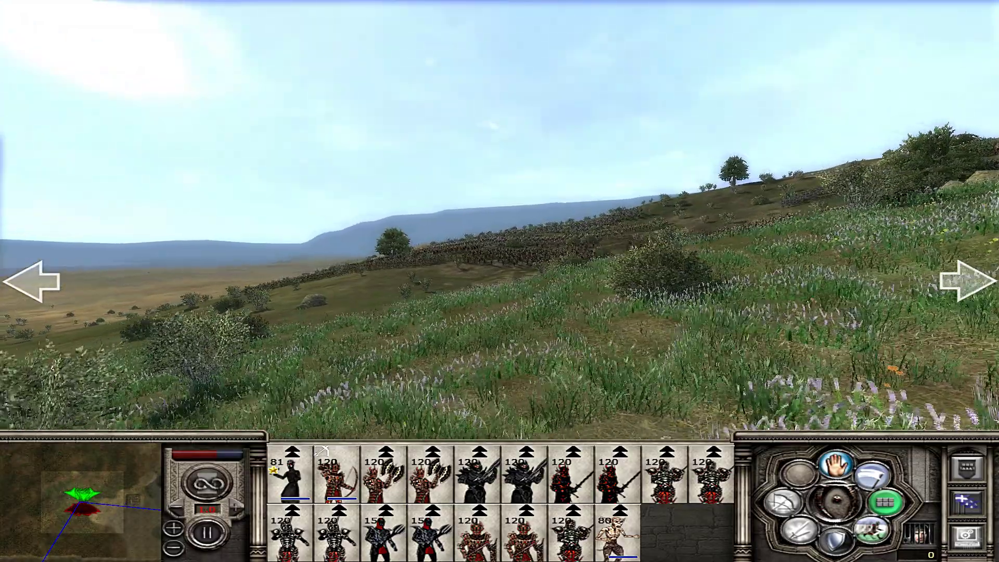
{"action": "key", "text": "e"}
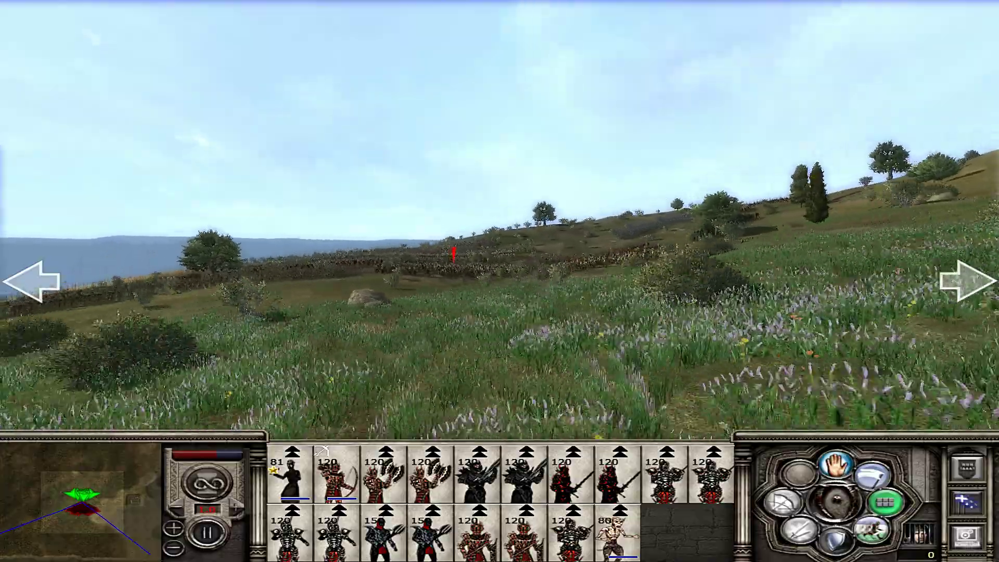
{"action": "key", "text": "q"}
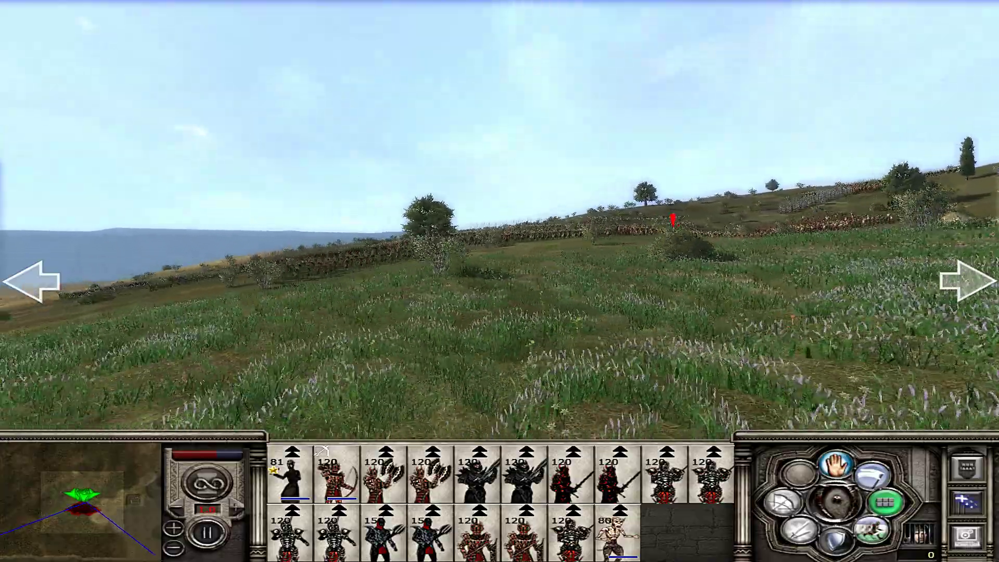
{"action": "key", "text": "e"}
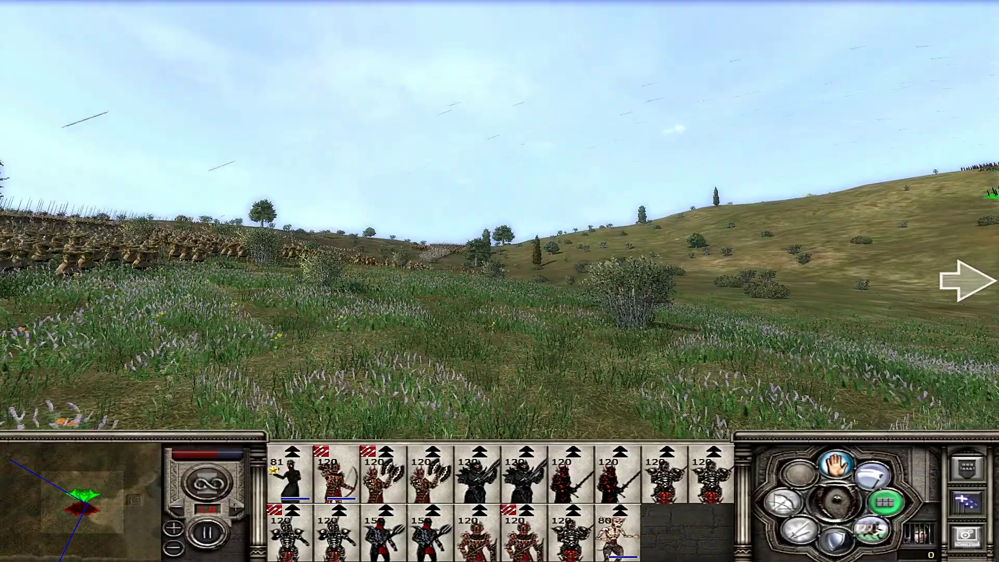
{"action": "key", "text": "w"}
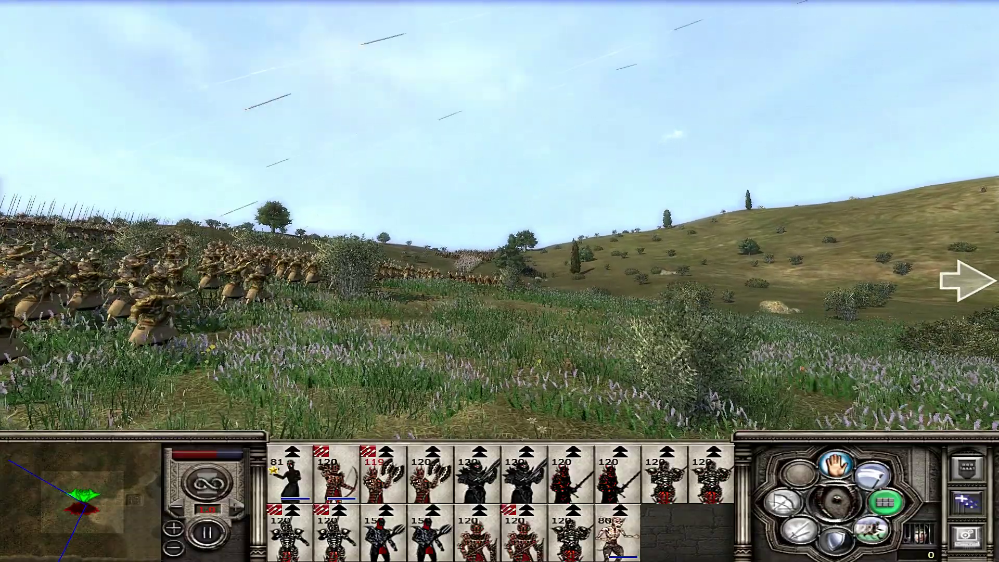
{"action": "key", "text": "w"}
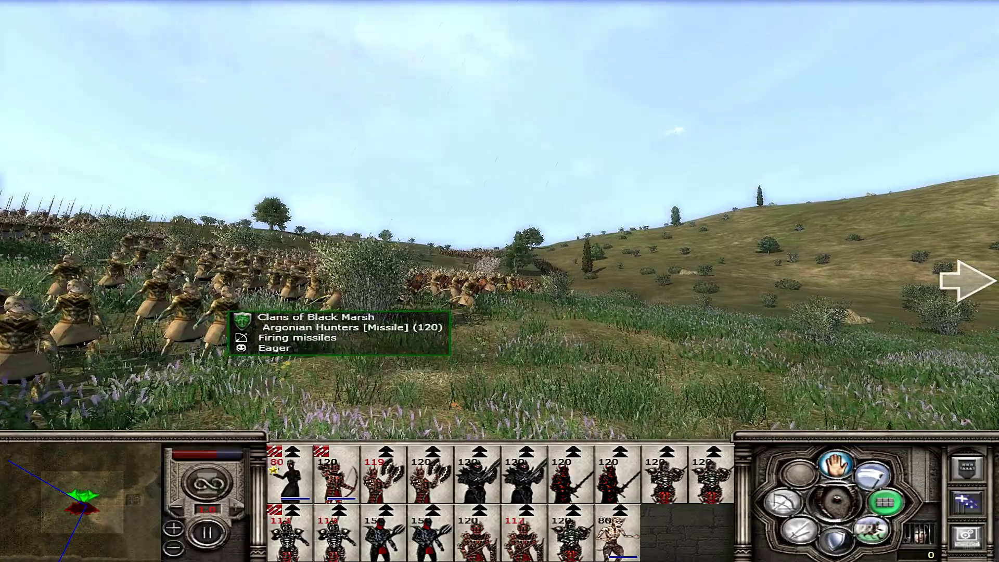
{"action": "key", "text": "w"}
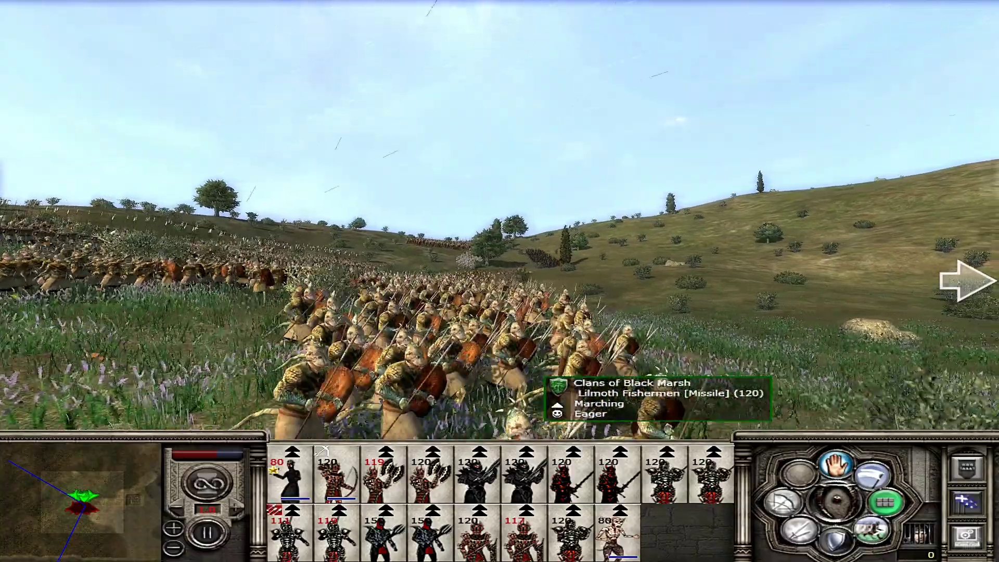
Step: Select the Scamps and follow their charge into the Argonian front line up close
{"action": "scroll", "coordinate": [500, 218], "scroll_direction": "down", "scroll_amount": 3}
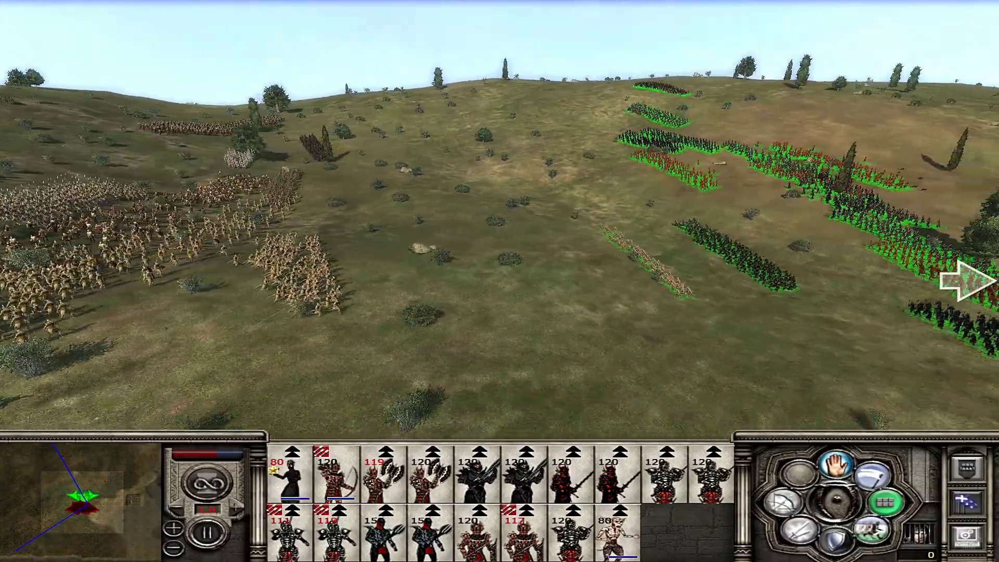
{"action": "left_click", "coordinate": [639, 279]}
{"action": "key", "text": "w"}
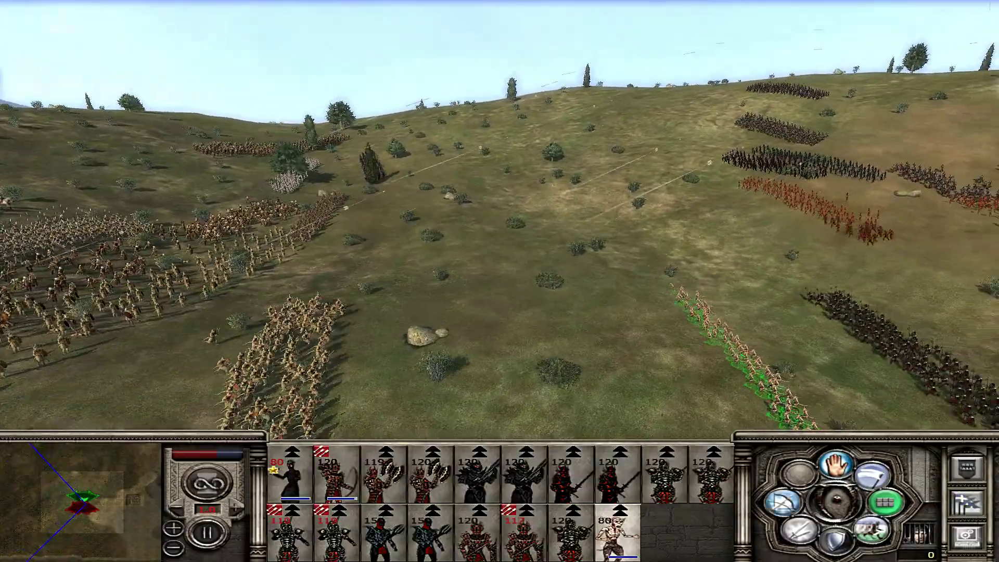
{"action": "scroll", "coordinate": [499, 219], "scroll_direction": "up", "scroll_amount": 3}
{"action": "key", "text": "w"}
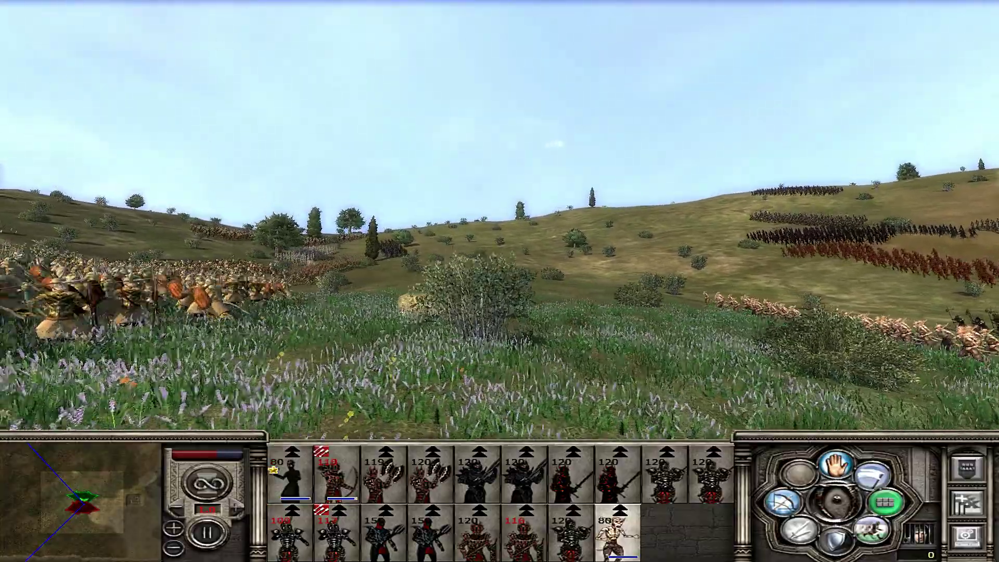
{"action": "key", "text": "a"}
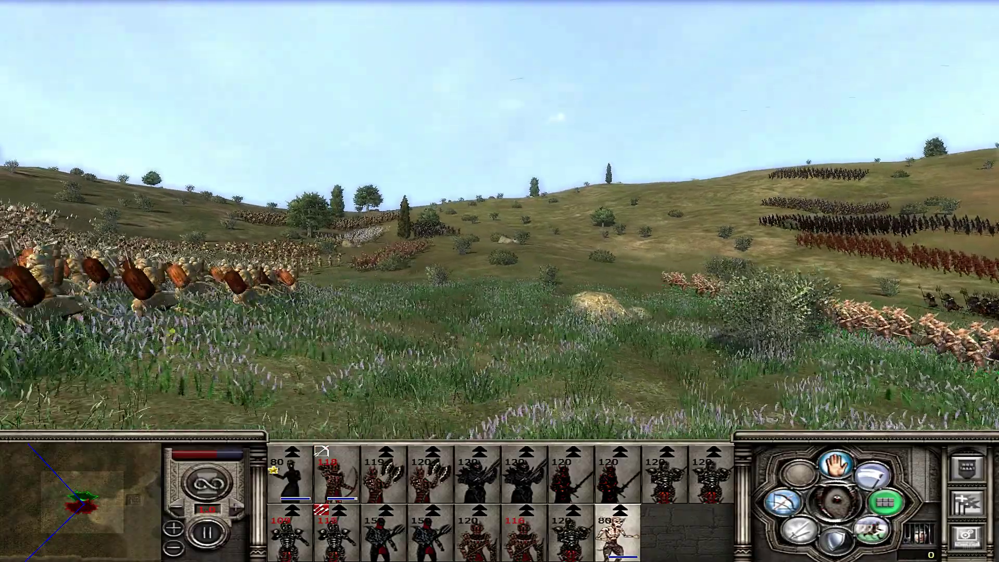
{"action": "key", "text": "a"}
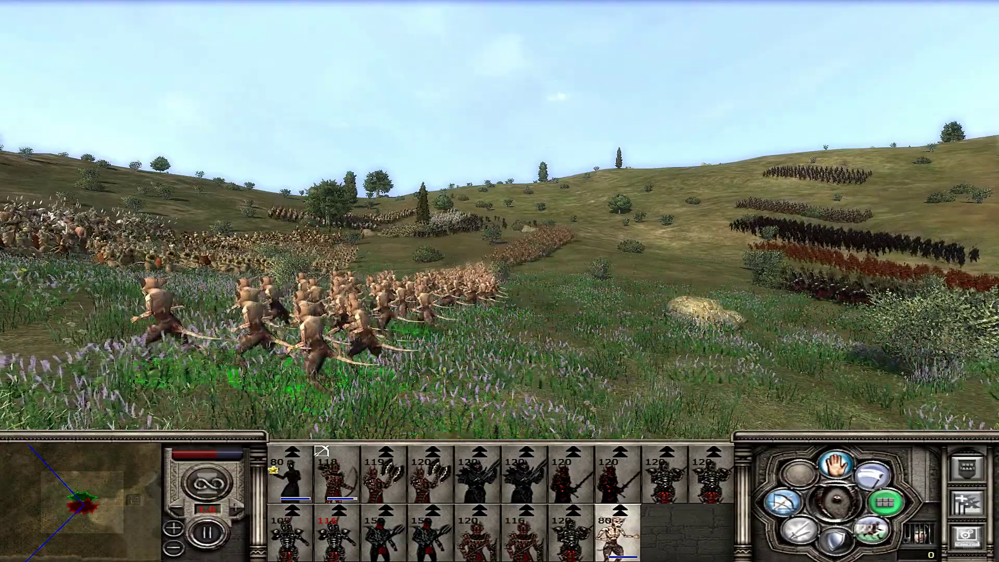
{"action": "key", "text": "a"}
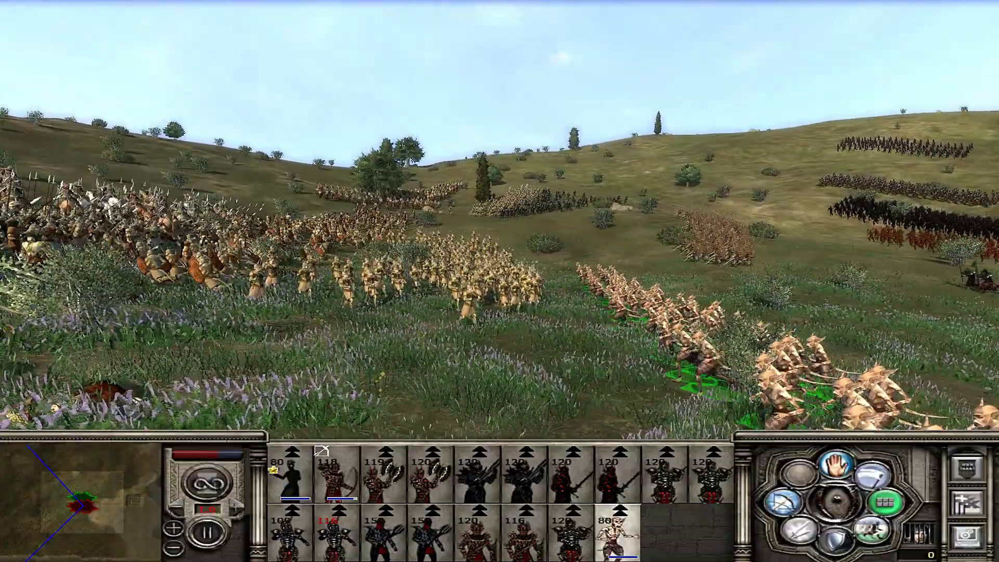
{"action": "key", "text": "w"}
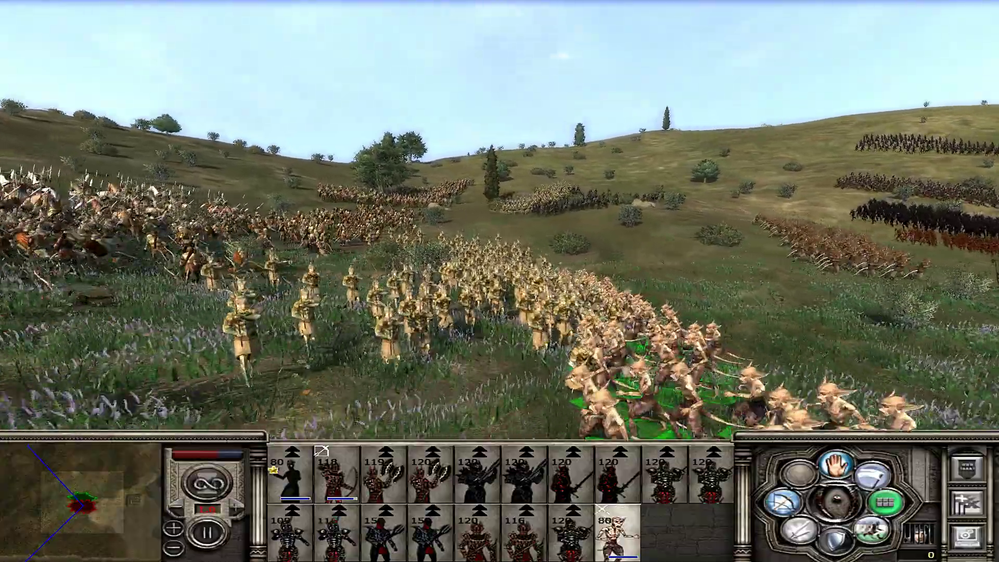
{"action": "key", "text": "s"}
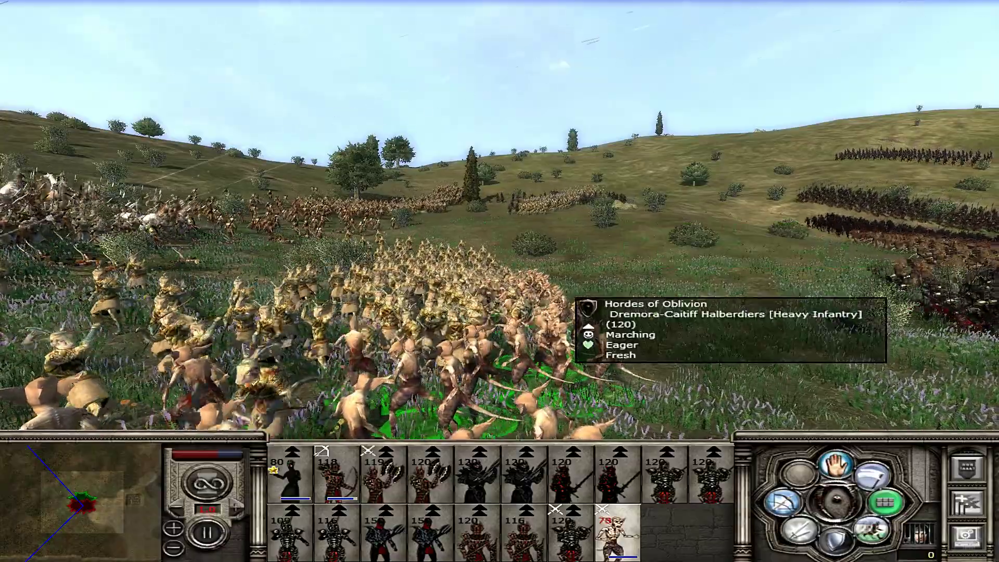
Step: Select the Dremora-Caitiff Halberdiers and survey the clash of both armies from above
{"action": "left_click", "coordinate": [895, 289]}
{"action": "scroll", "coordinate": [729, 260], "scroll_direction": "down", "scroll_amount": 3}
{"action": "key", "text": "s"}
{"action": "key", "text": "s"}
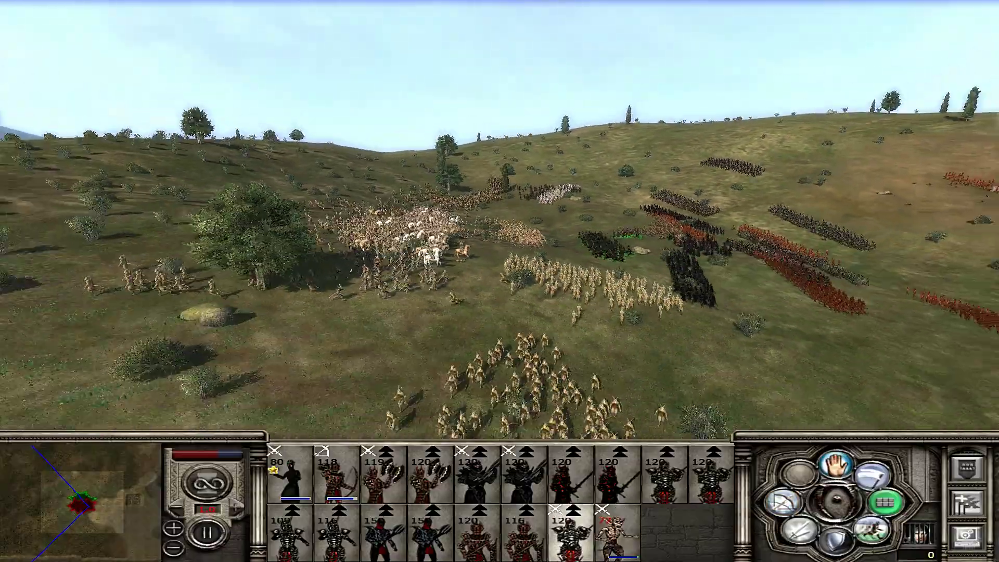